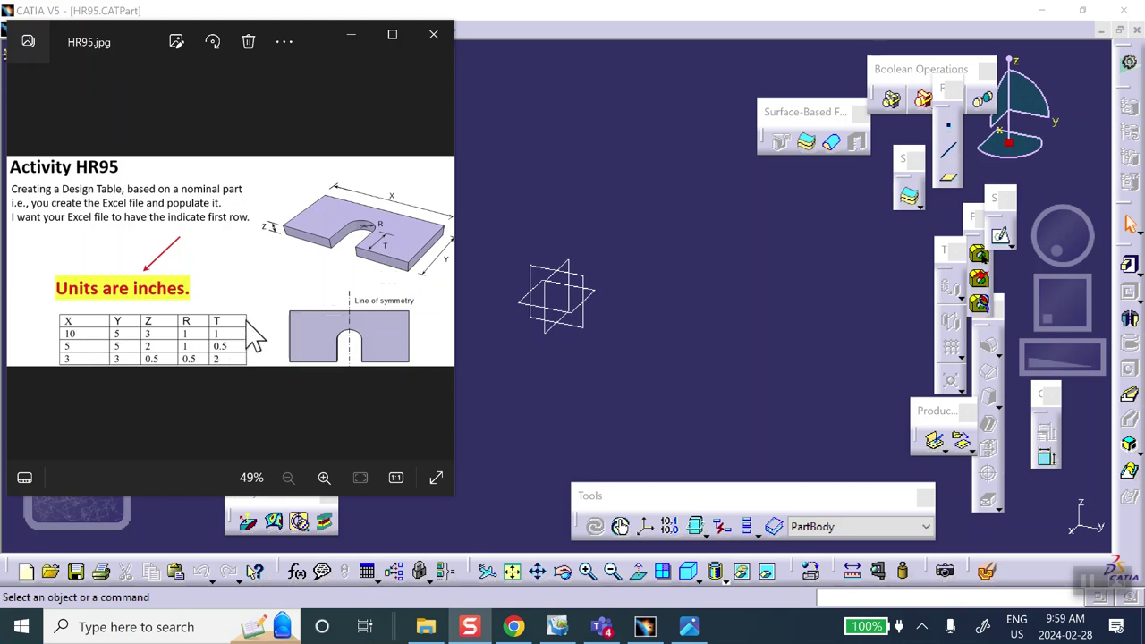
Start a new sketch on the xy plane of the CATIA part
click(673, 215)
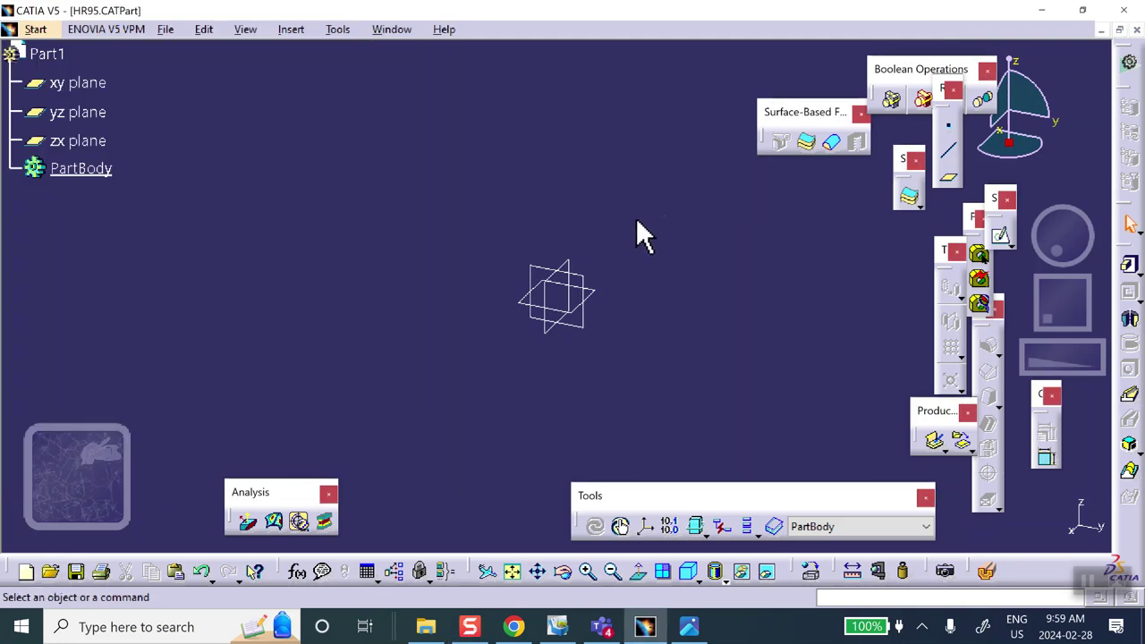
click(589, 291)
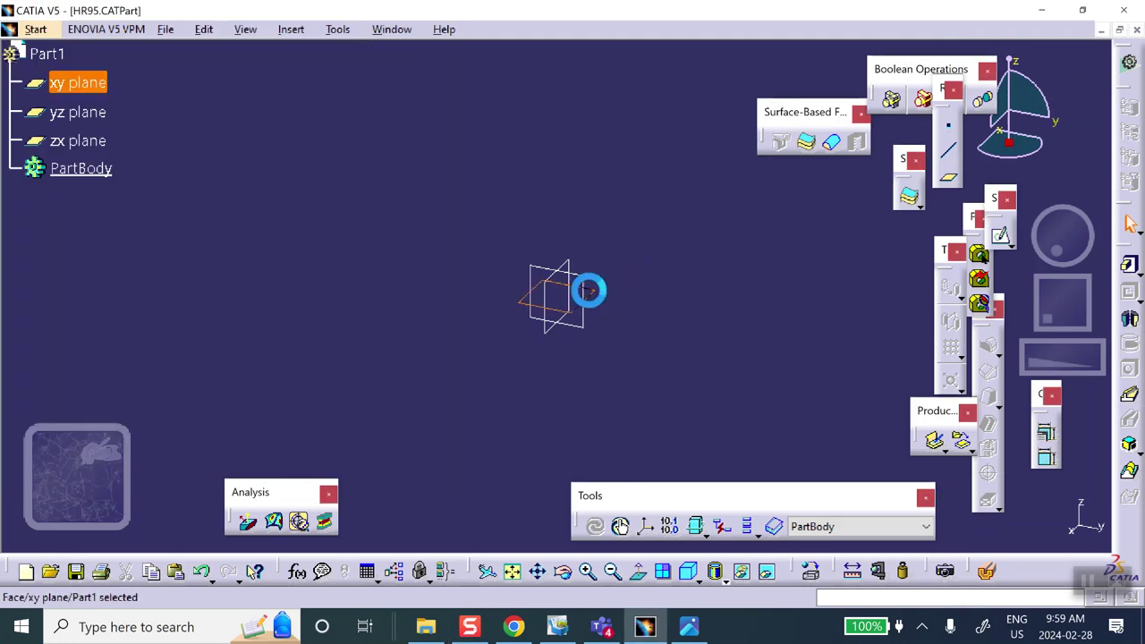
click(1000, 236)
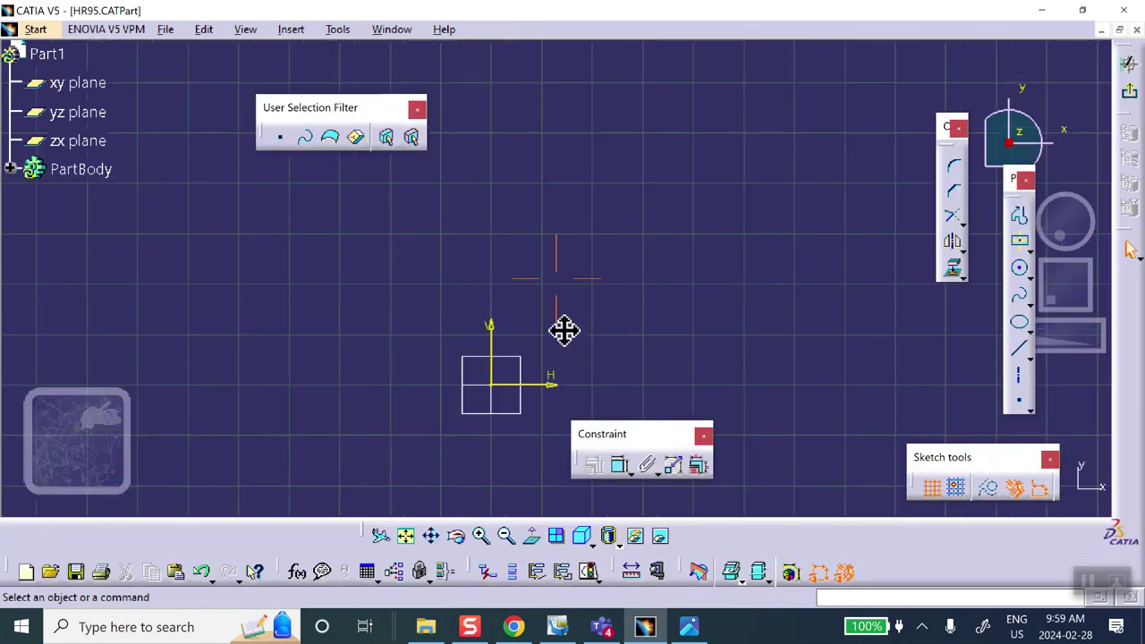
mouse_move(504, 278)
middle_down()
mouse_move(683, 202)
mouse_move(665, 229)
middle_up()
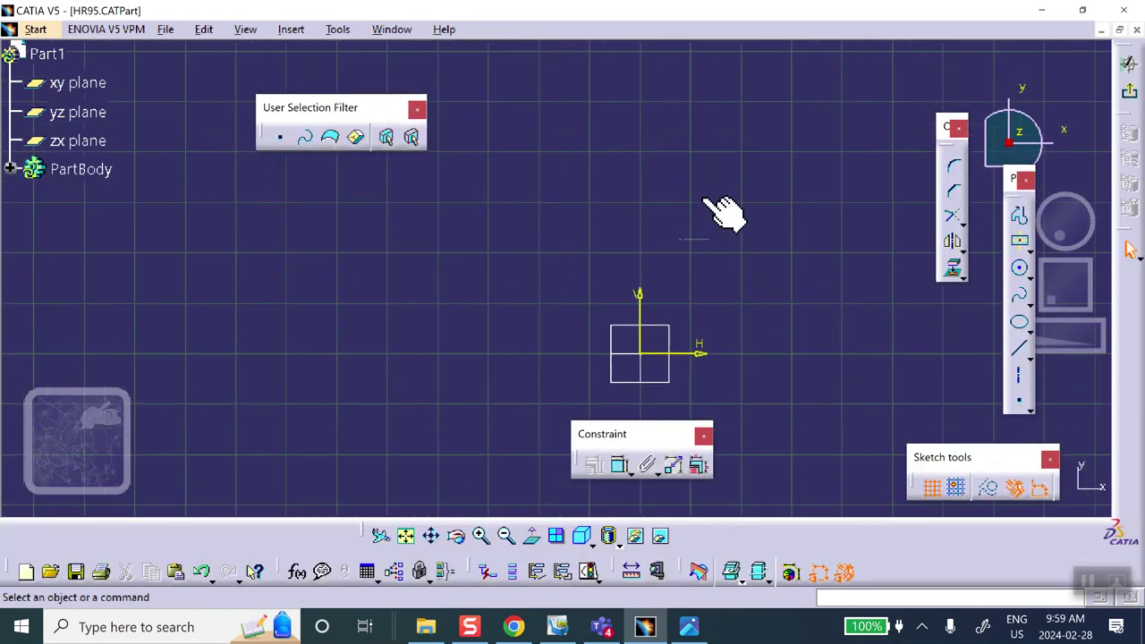
click(1022, 220)
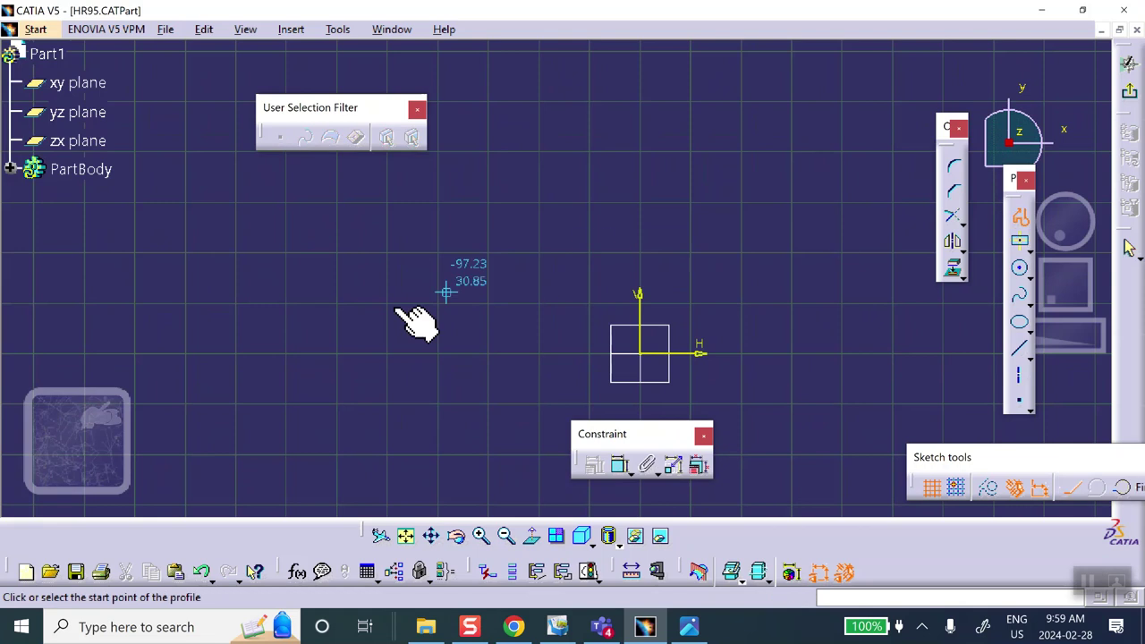
click(426, 350)
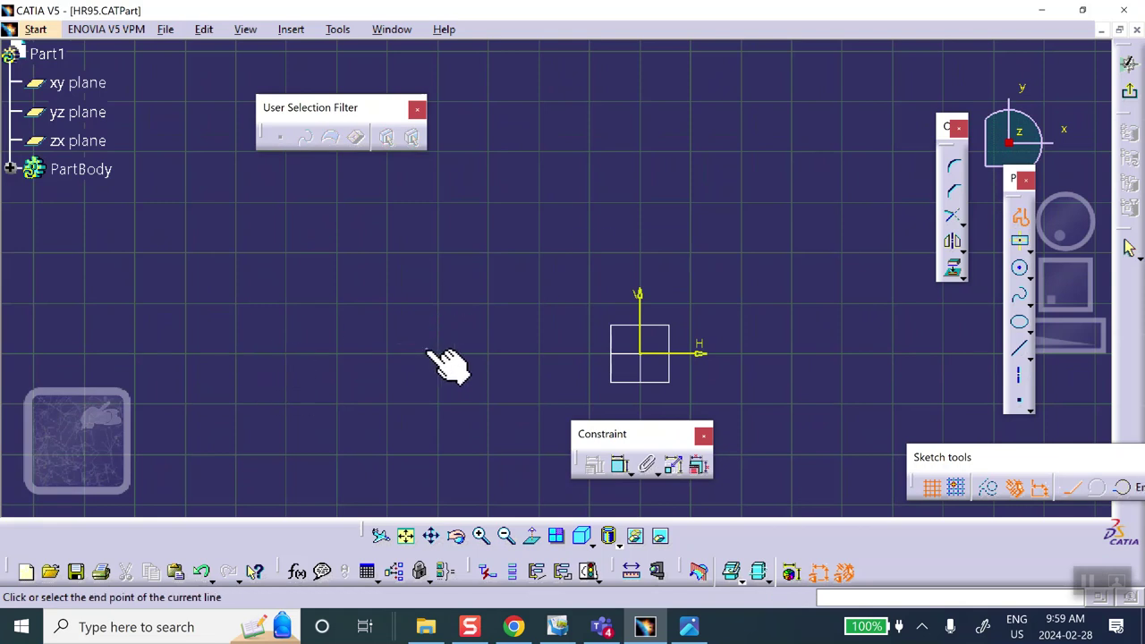
key(Escape)
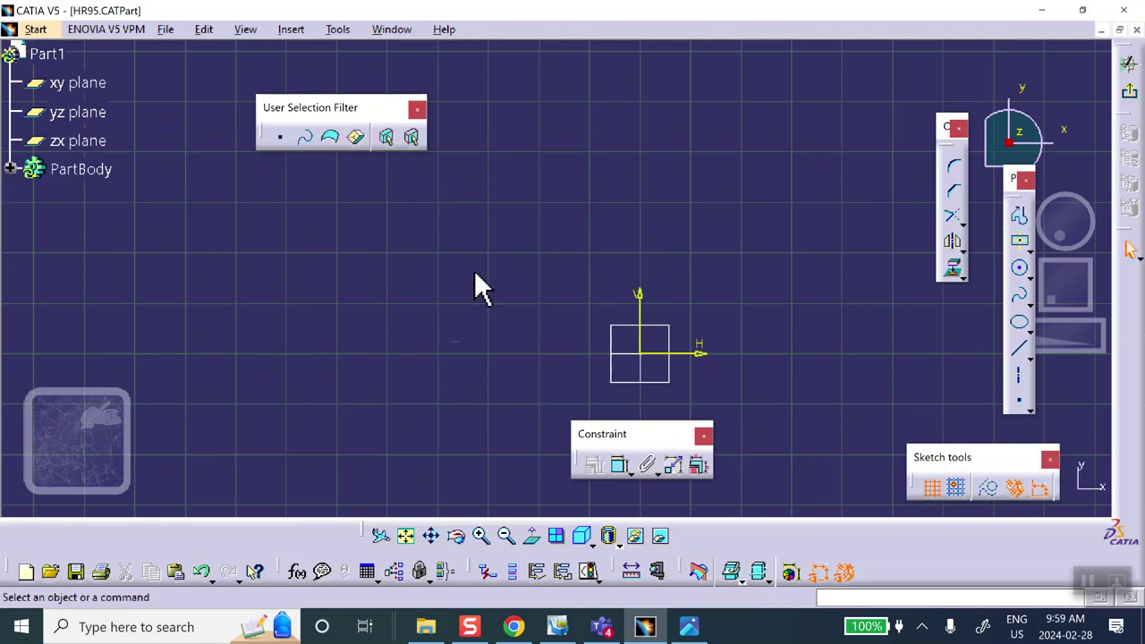
Draw the rectangle's edges and the slot's sides with a tangent-arc top as one profile
click(1027, 219)
click(459, 348)
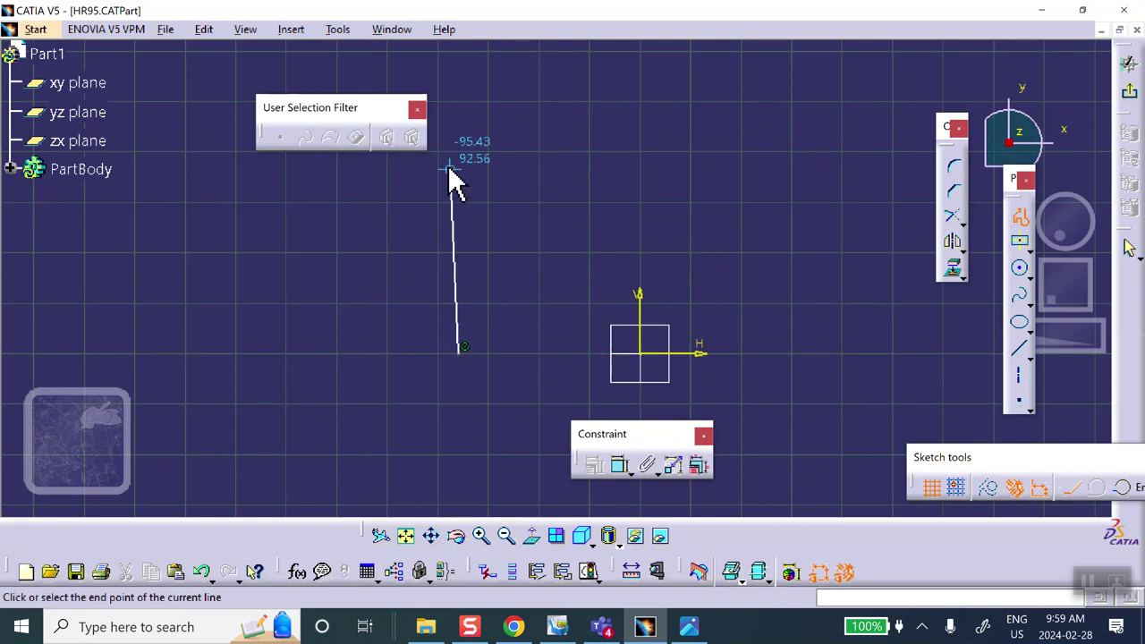
click(460, 164)
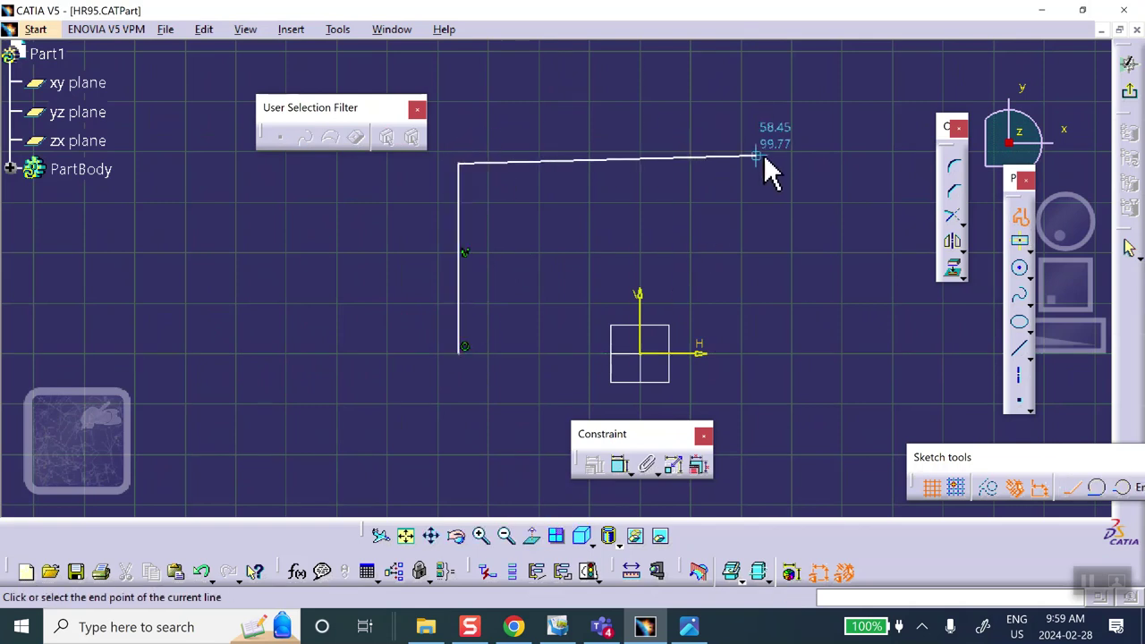
click(815, 165)
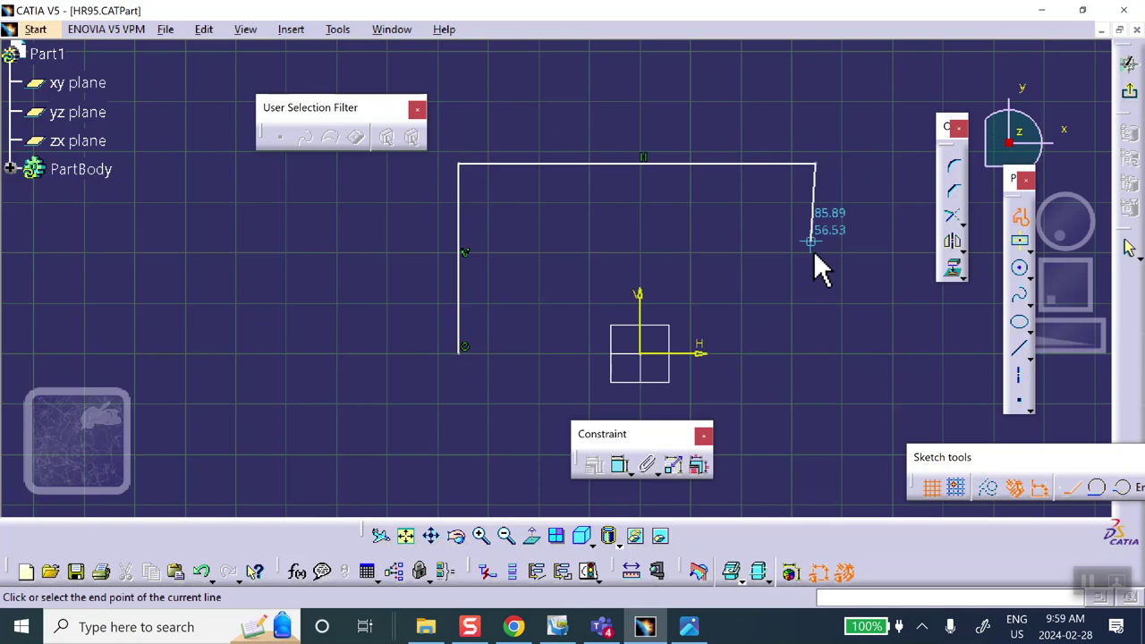
click(816, 355)
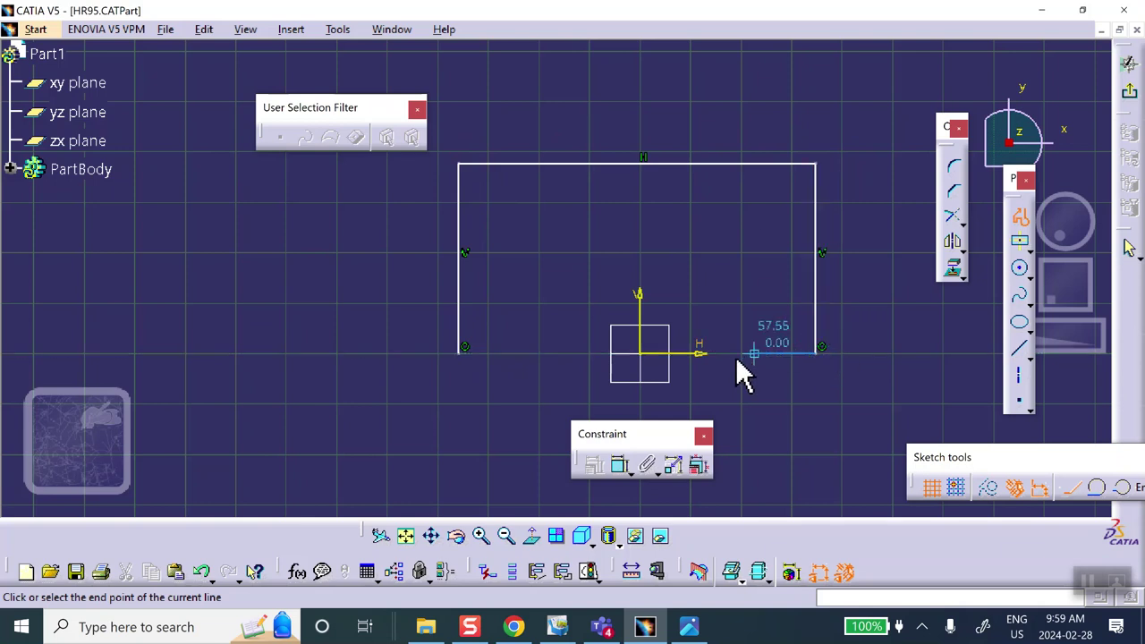
click(680, 353)
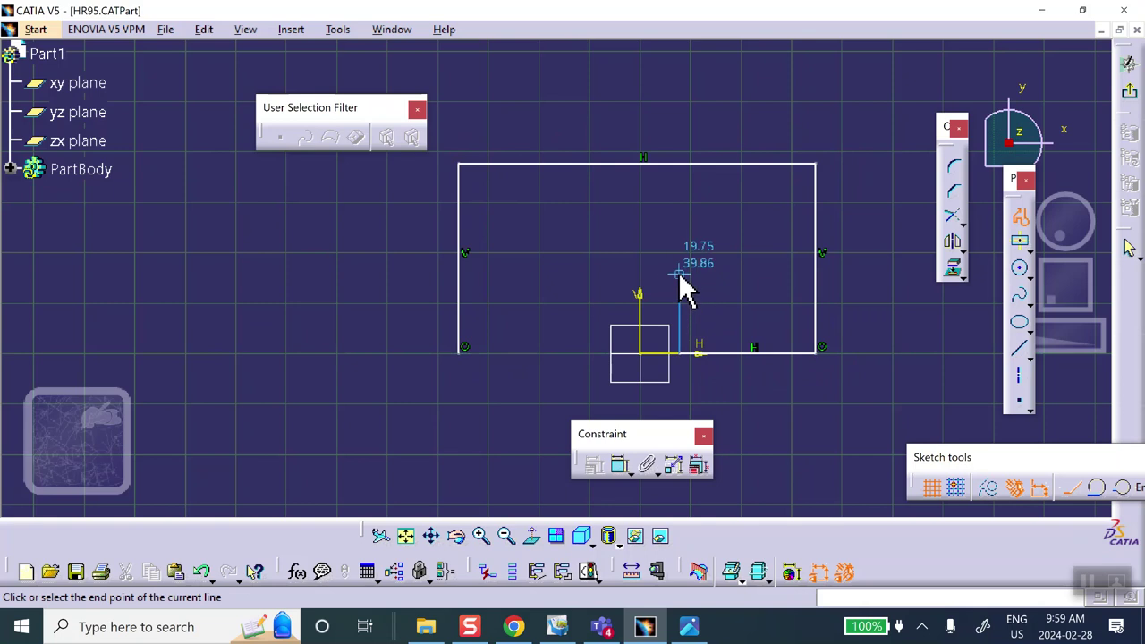
click(680, 274)
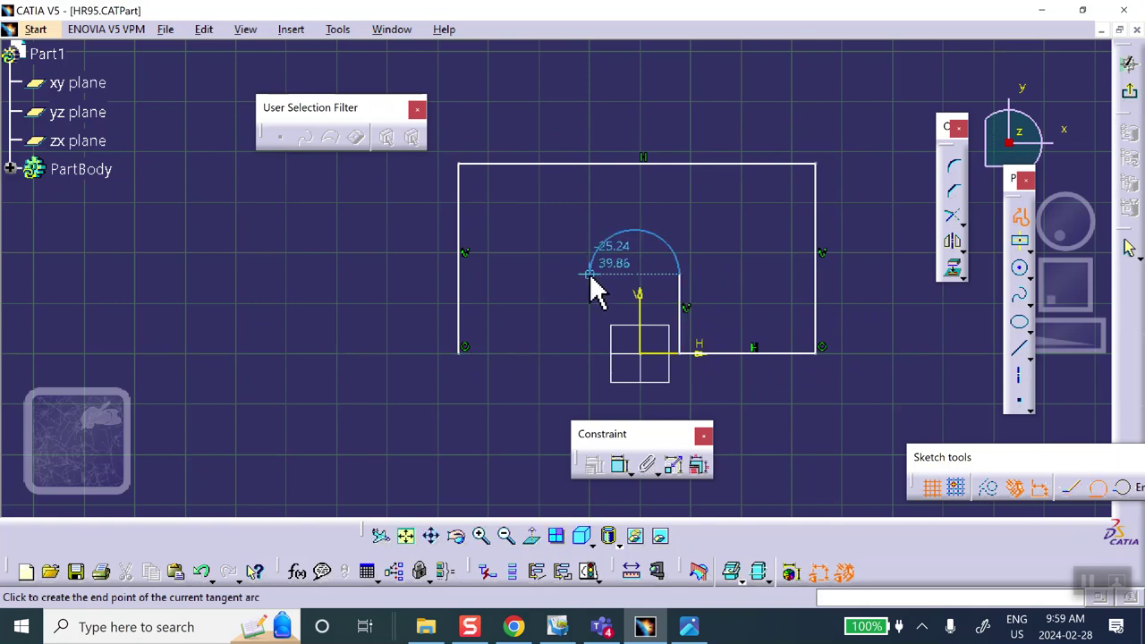
click(590, 275)
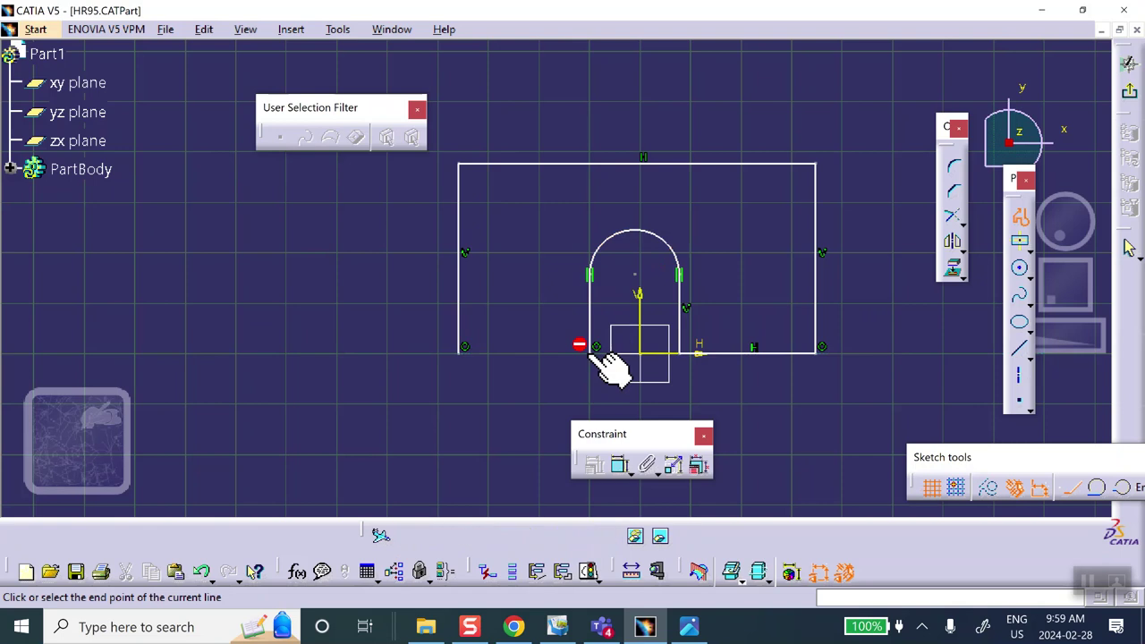
click(590, 353)
Close the profile and make the plate's left and right edges symmetric about the V axis
click(461, 354)
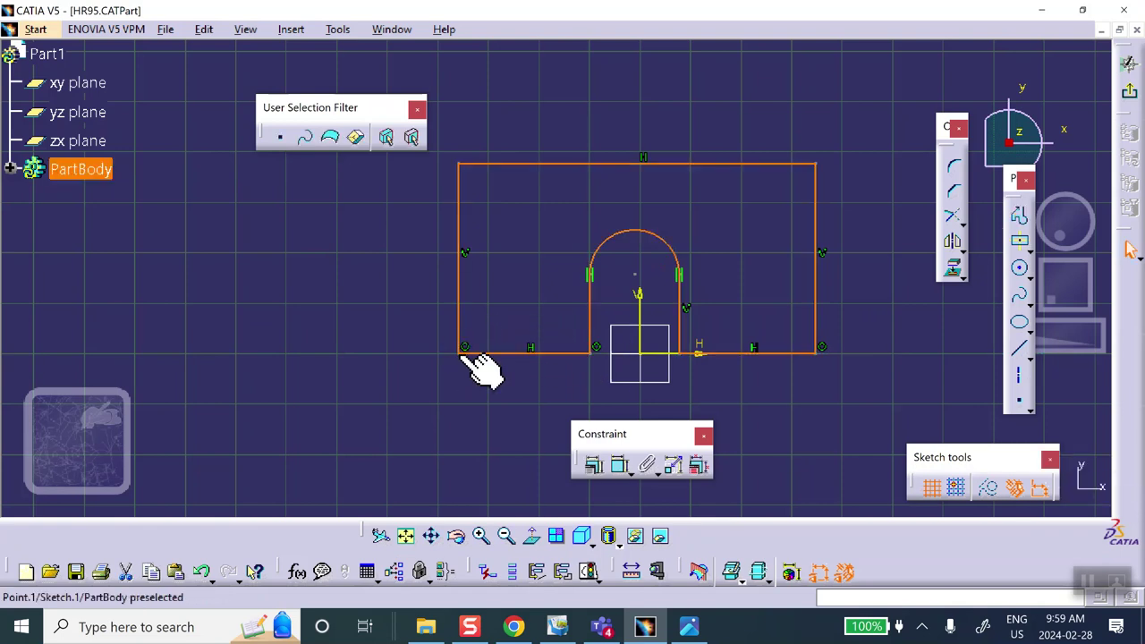
click(444, 391)
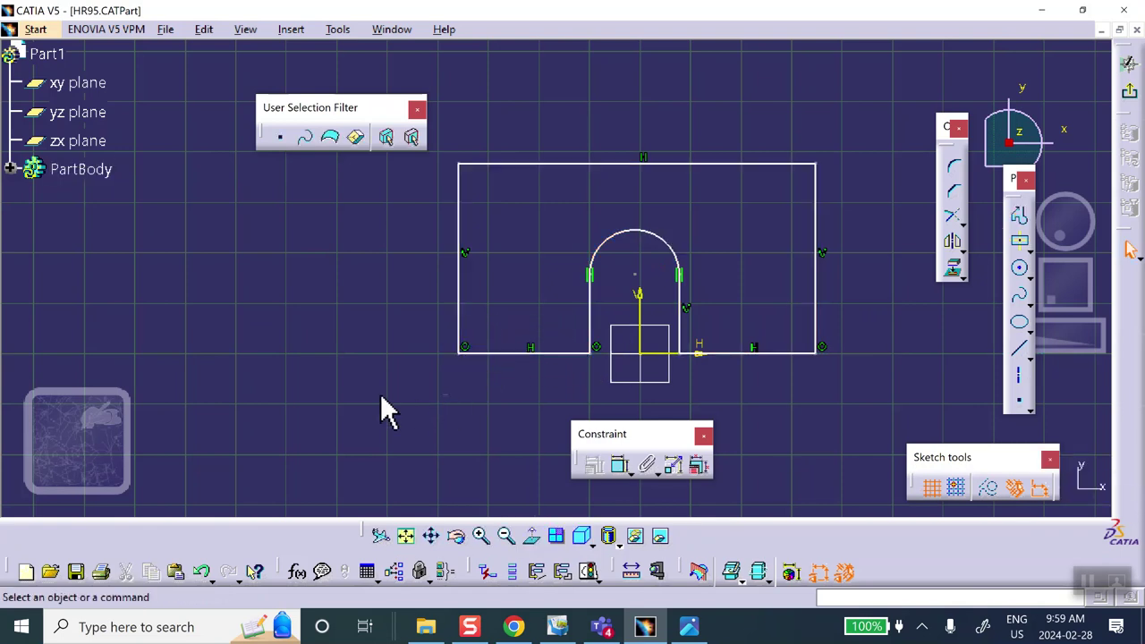
click(468, 215)
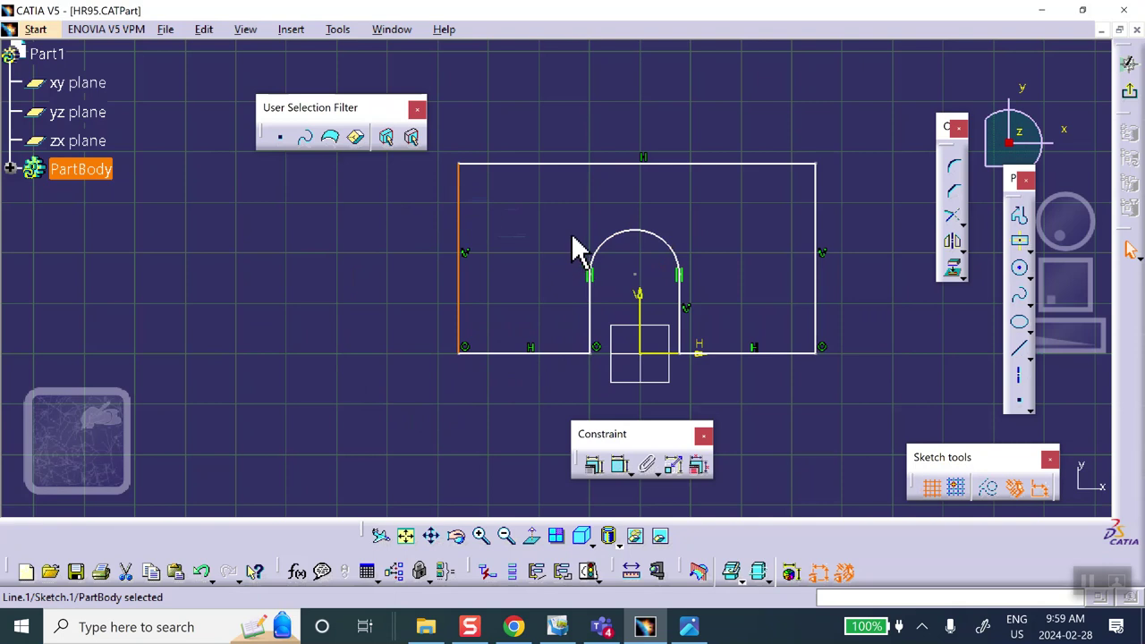
ctrl+click(816, 213)
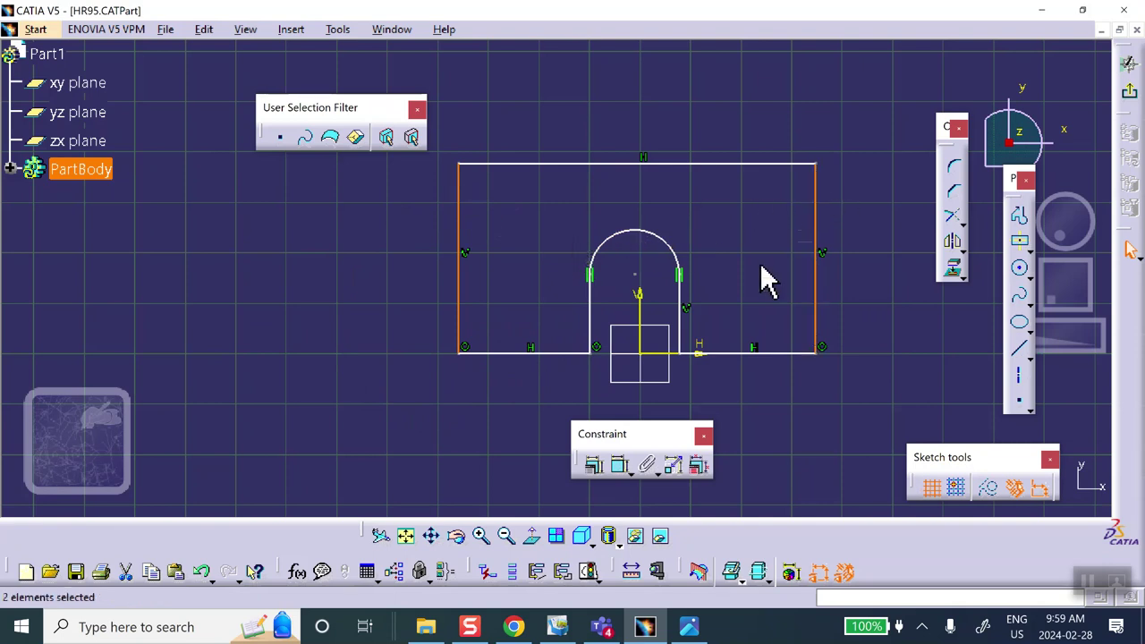
ctrl+click(658, 320)
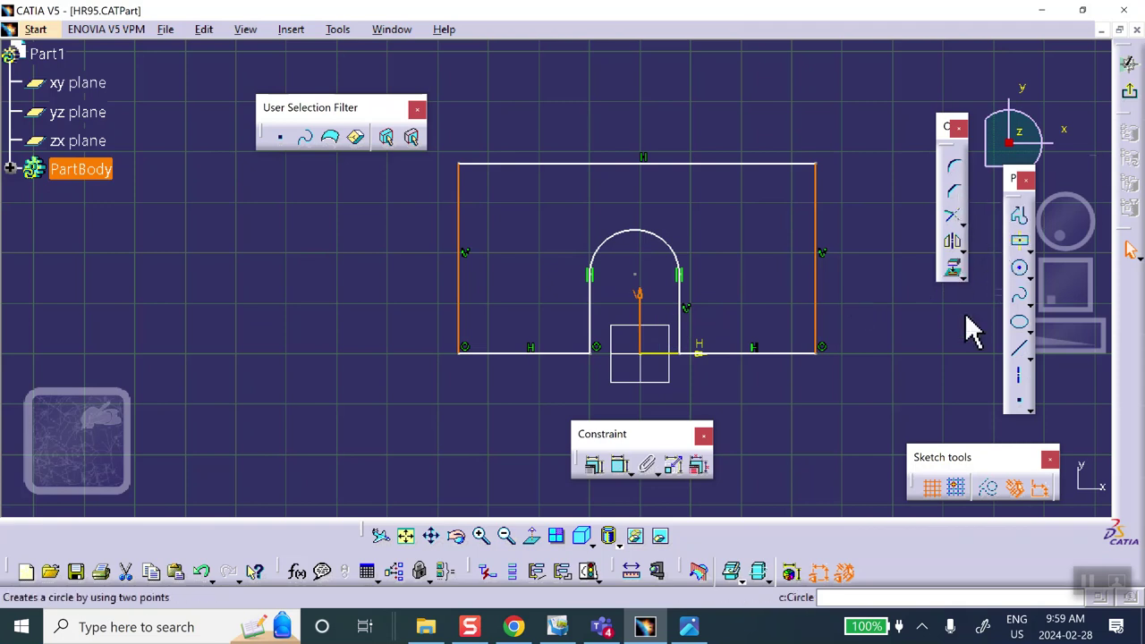
click(596, 465)
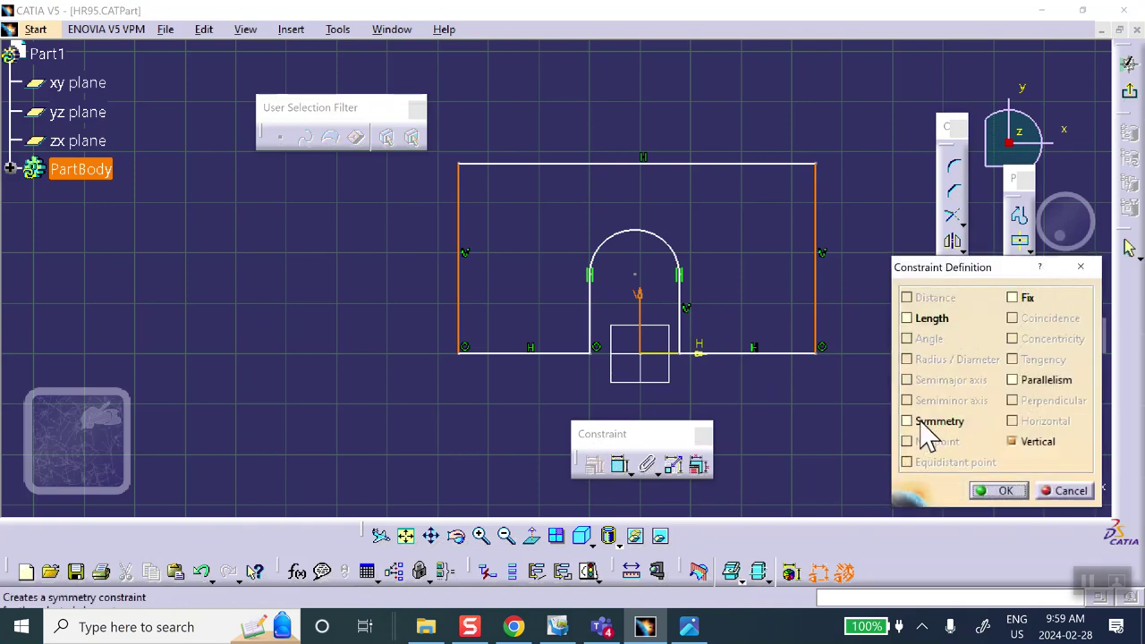
click(907, 420)
click(998, 491)
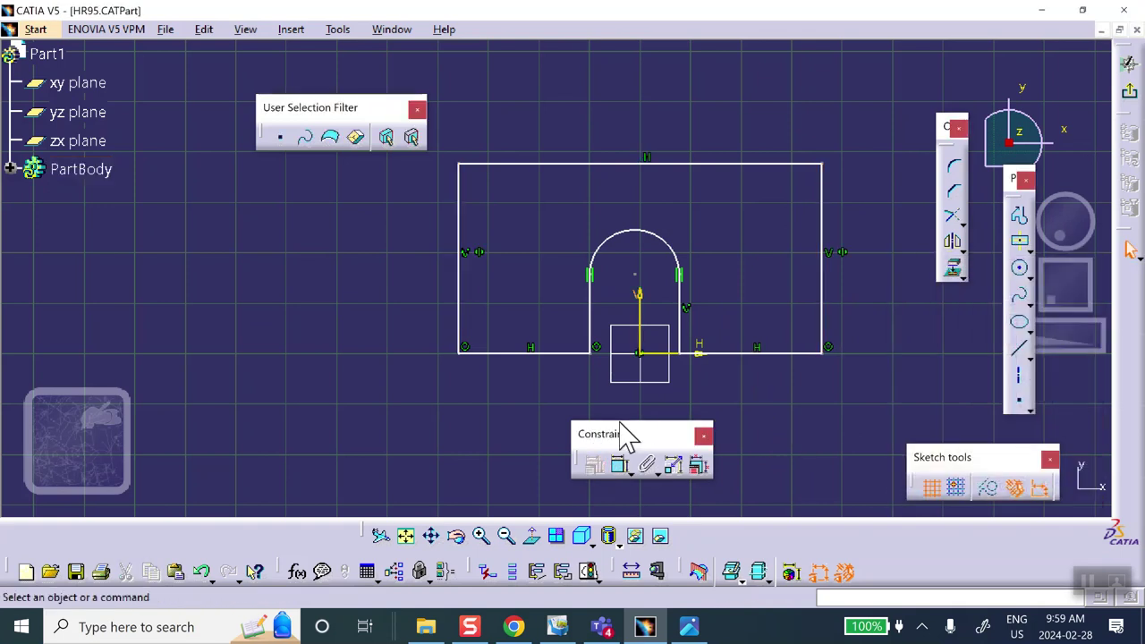
Constrain the slot arc's centre to be coincident with the vertical axis
click(637, 280)
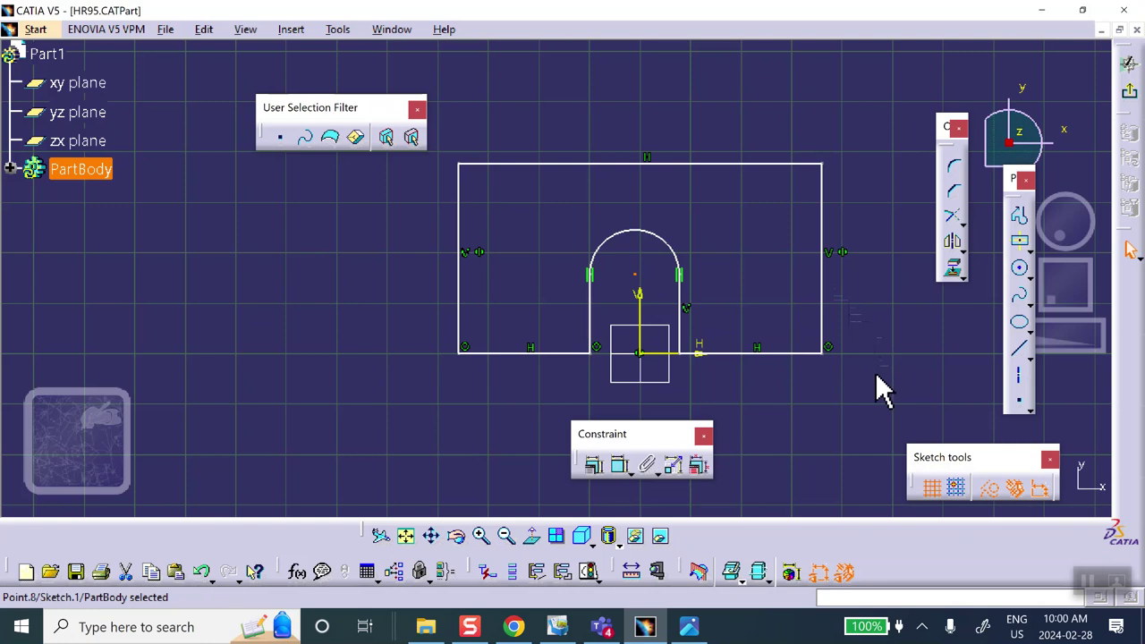
ctrl+click(641, 297)
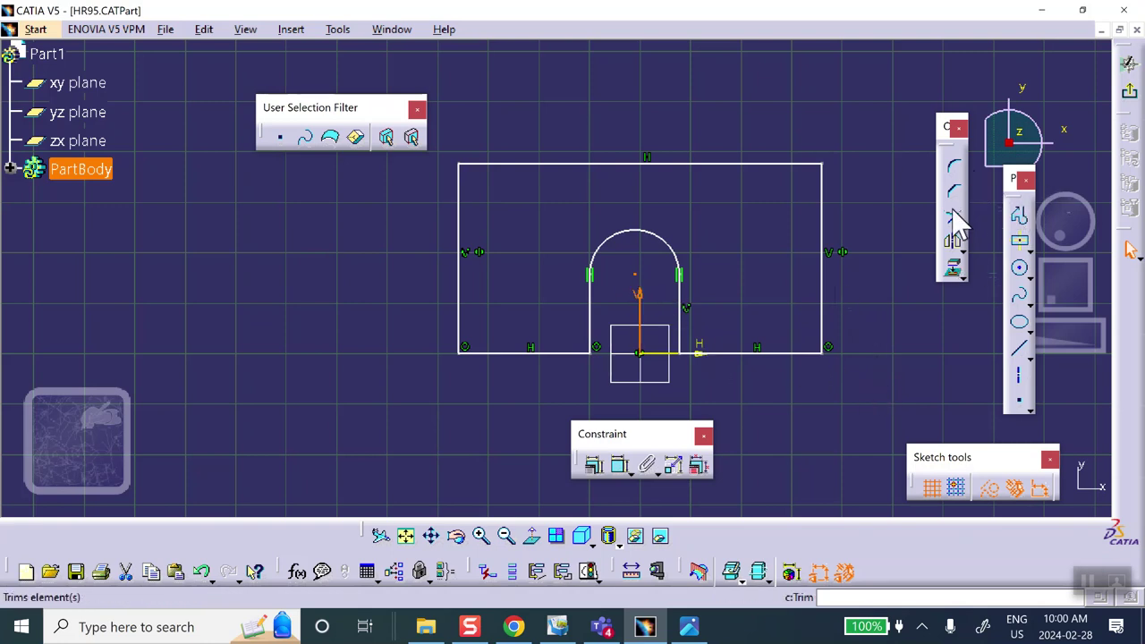
click(593, 465)
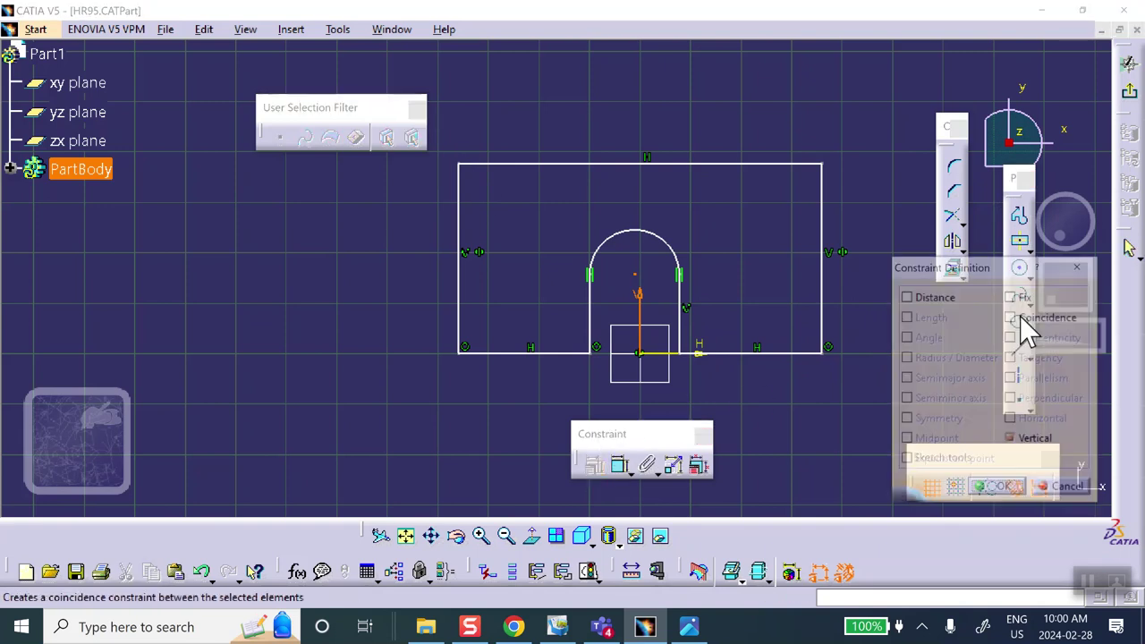
click(1017, 319)
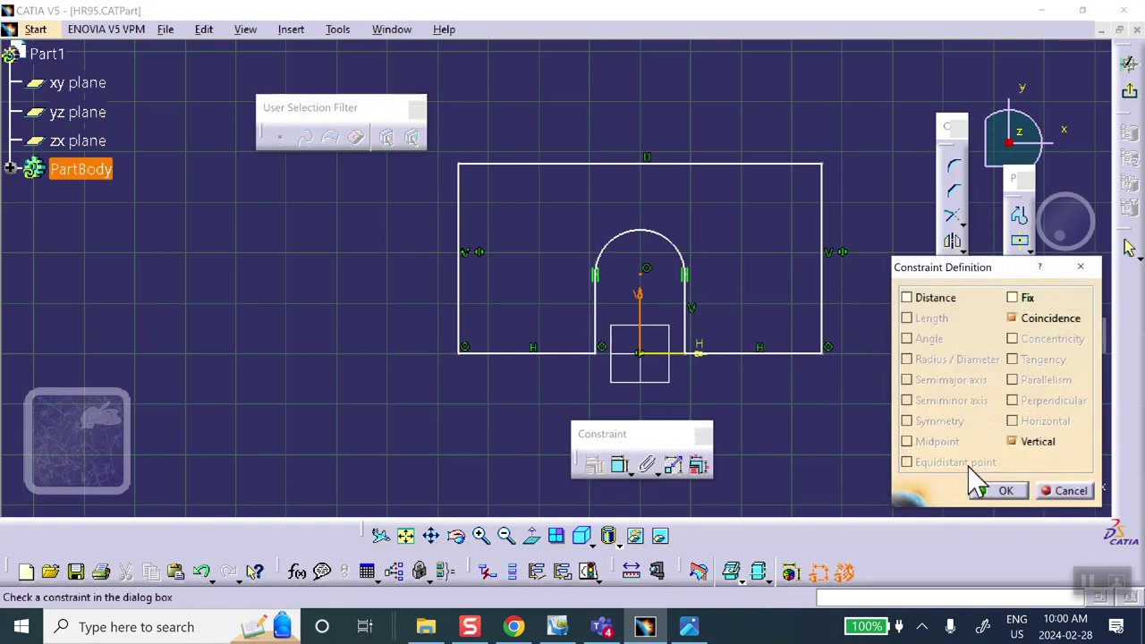
click(993, 489)
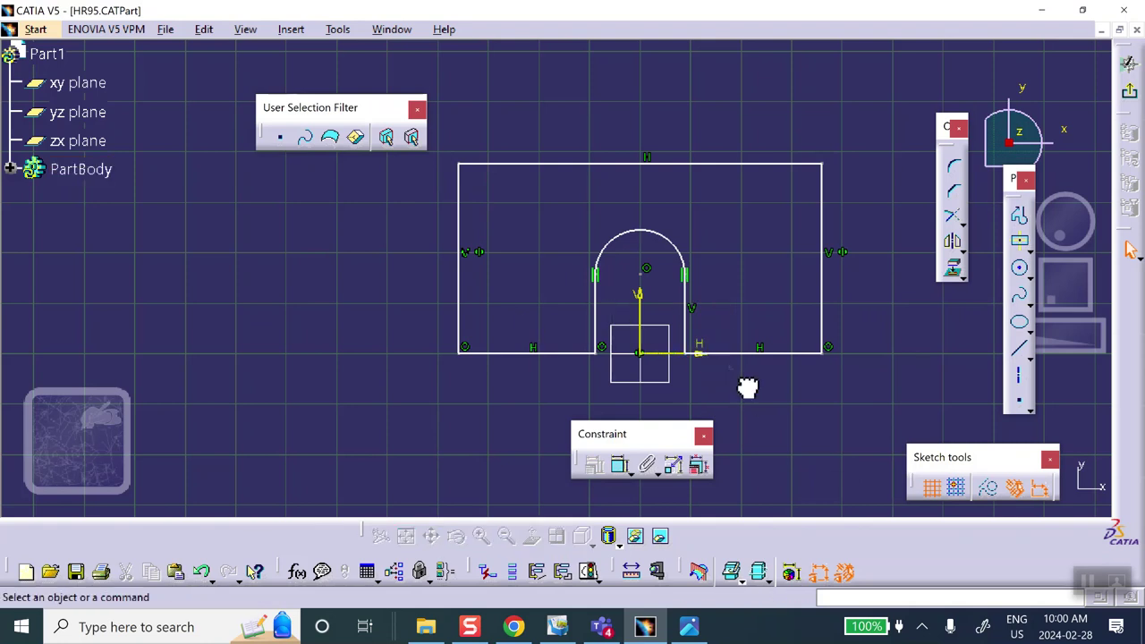
Undo an accidental drag of the slot's lower-left corner
drag(596, 349, 579, 346)
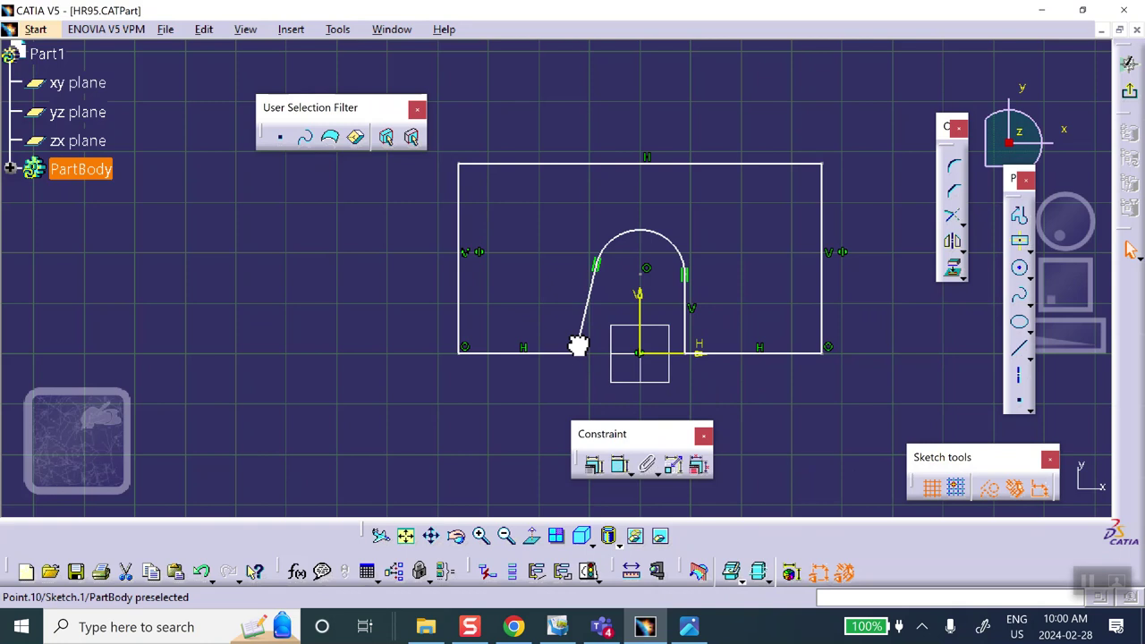
click(579, 346)
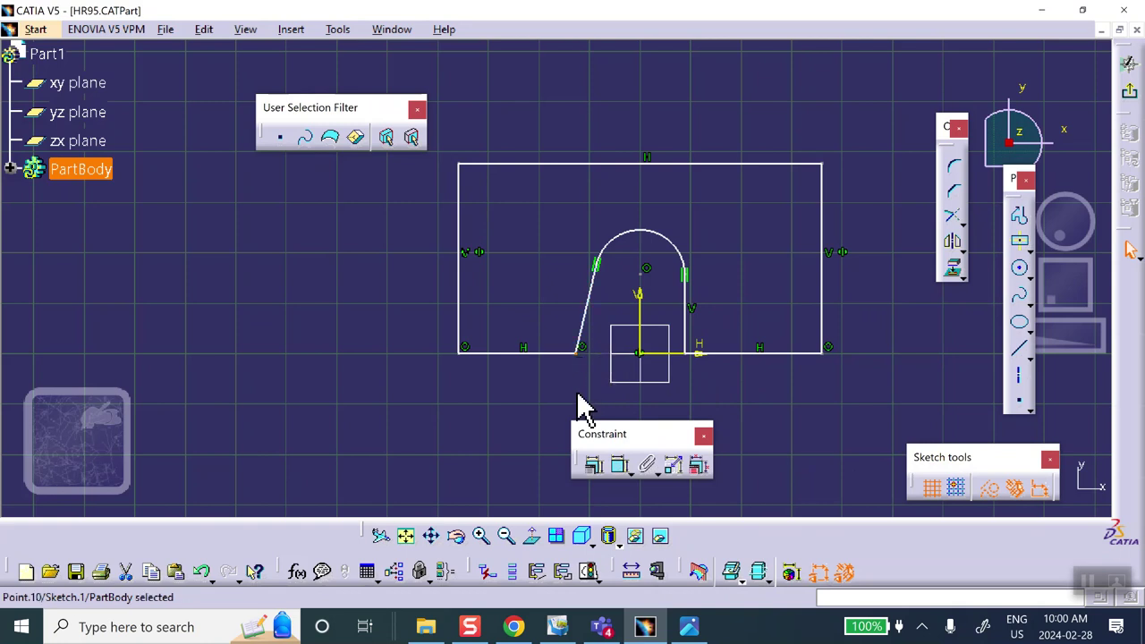
key(ctrl+z)
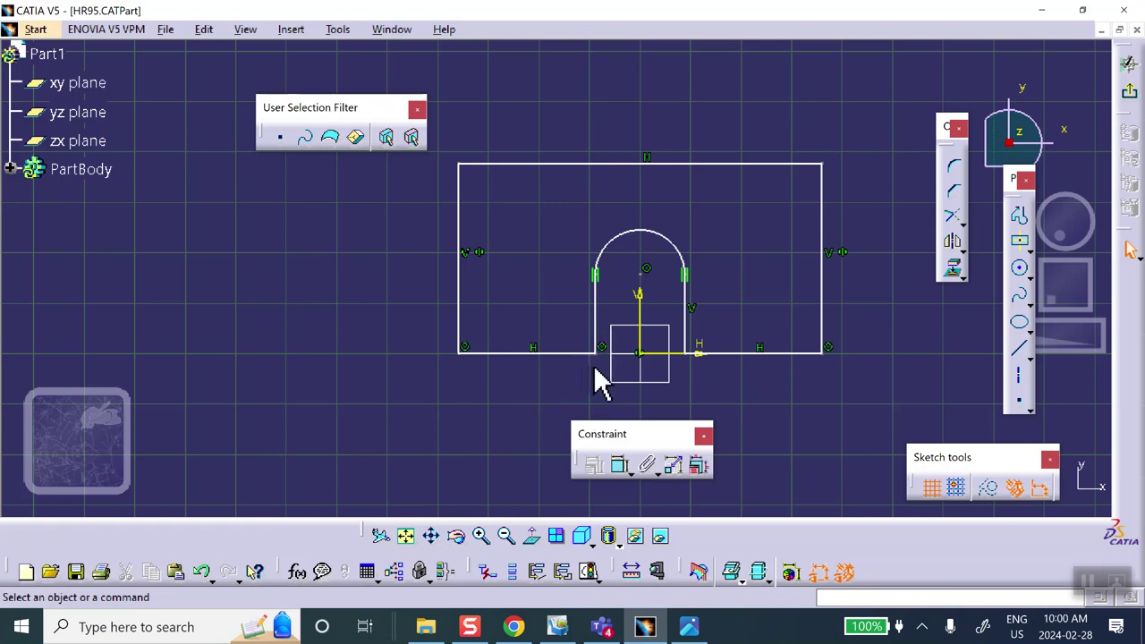
Constrain the slot's left line vertical, widen the slot, and view HR95.jpg
click(597, 320)
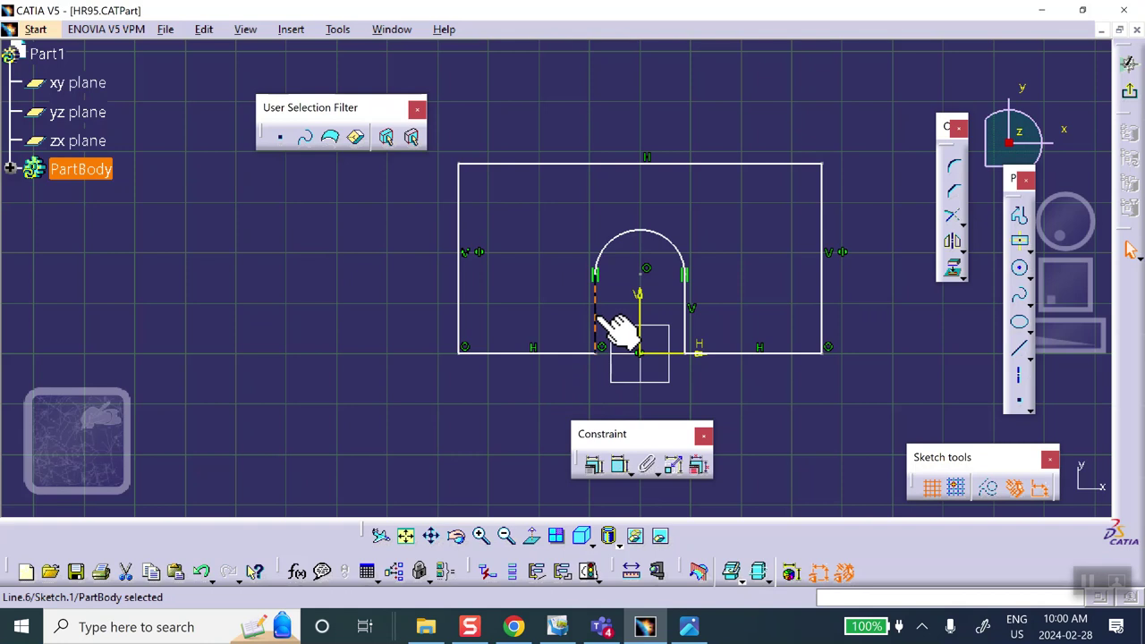
right_click(597, 319)
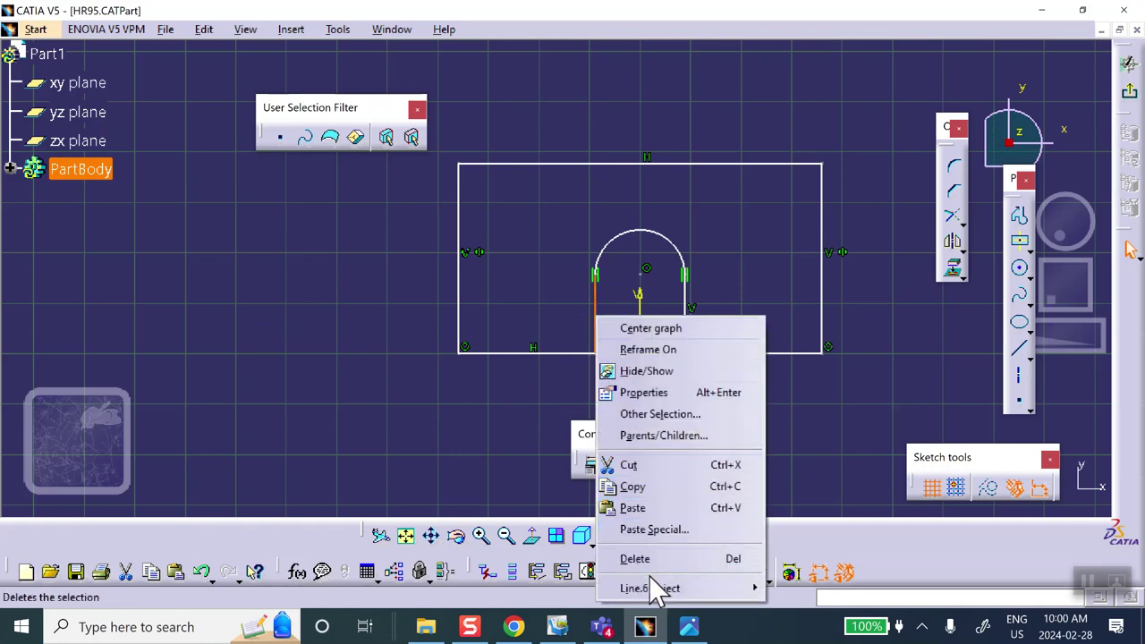
mouse_move(650, 578)
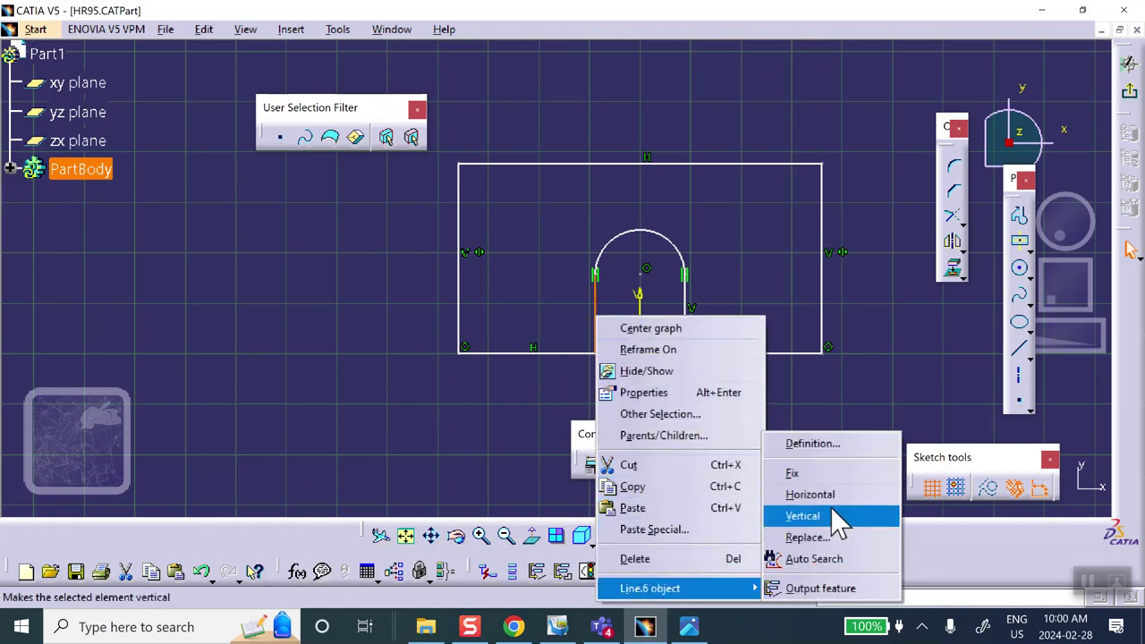
click(932, 351)
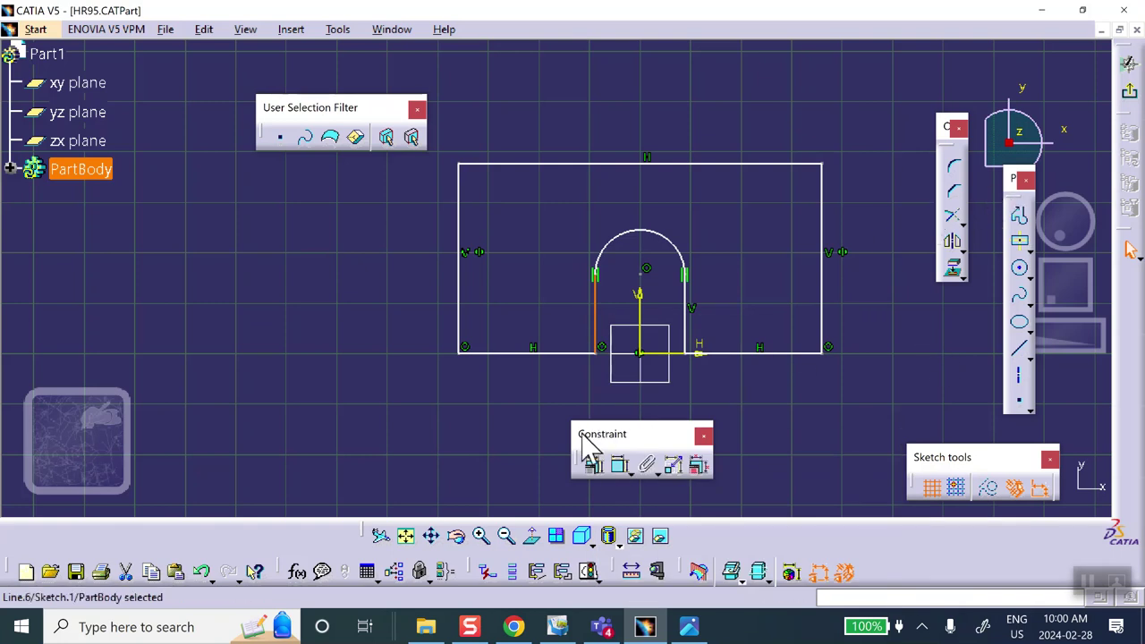
click(595, 468)
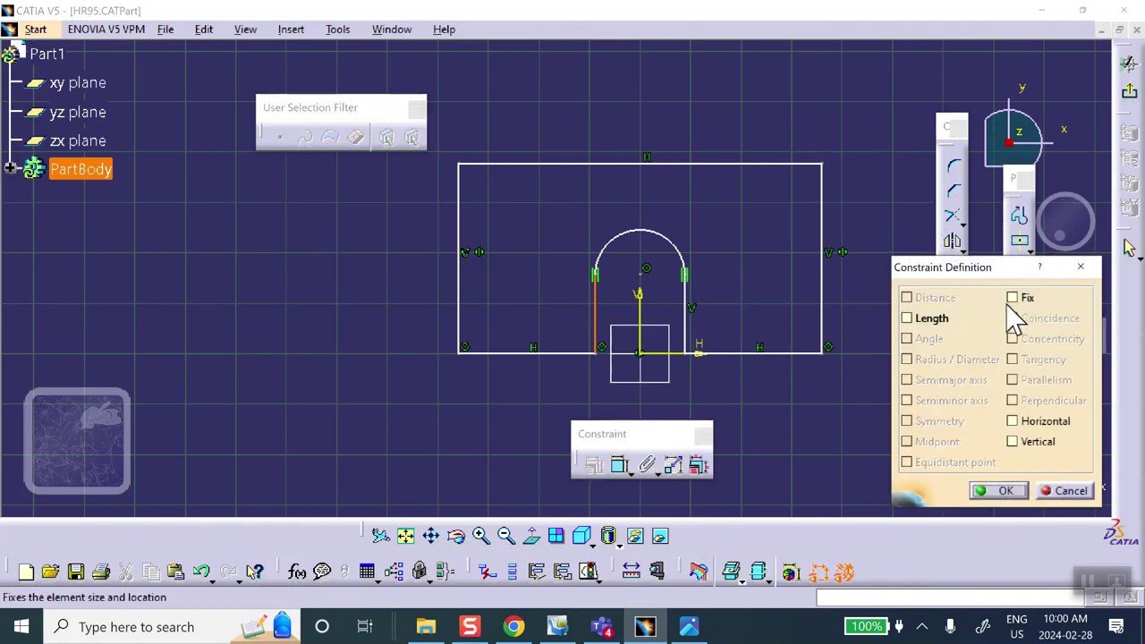
click(1012, 442)
click(995, 492)
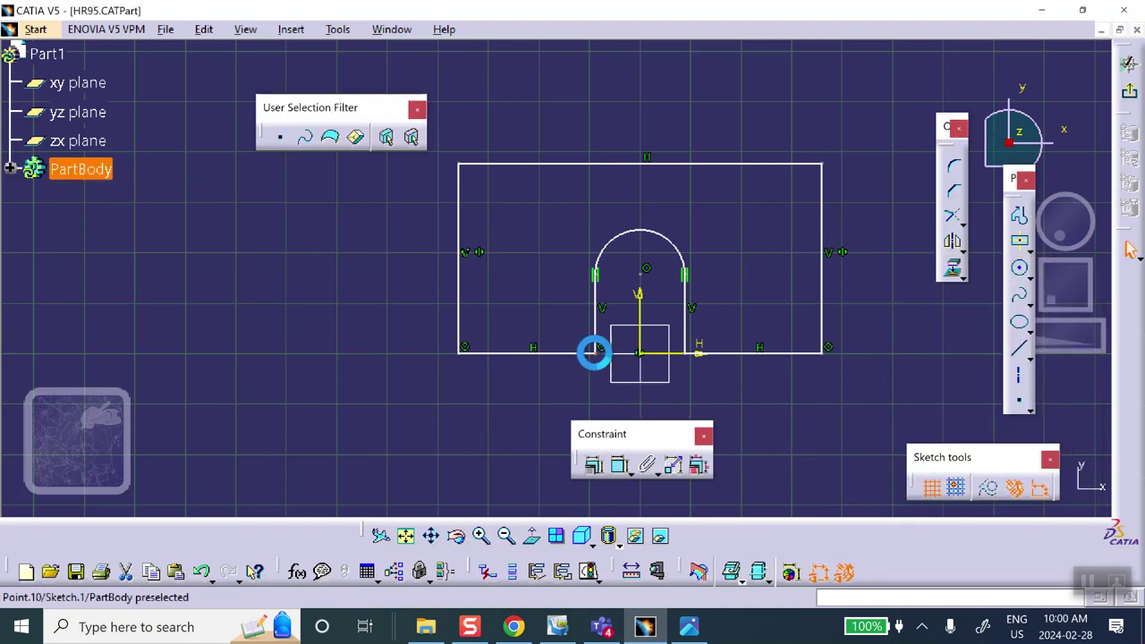
mouse_move(593, 350)
mouse_down()
mouse_move(575, 325)
mouse_move(588, 345)
mouse_up()
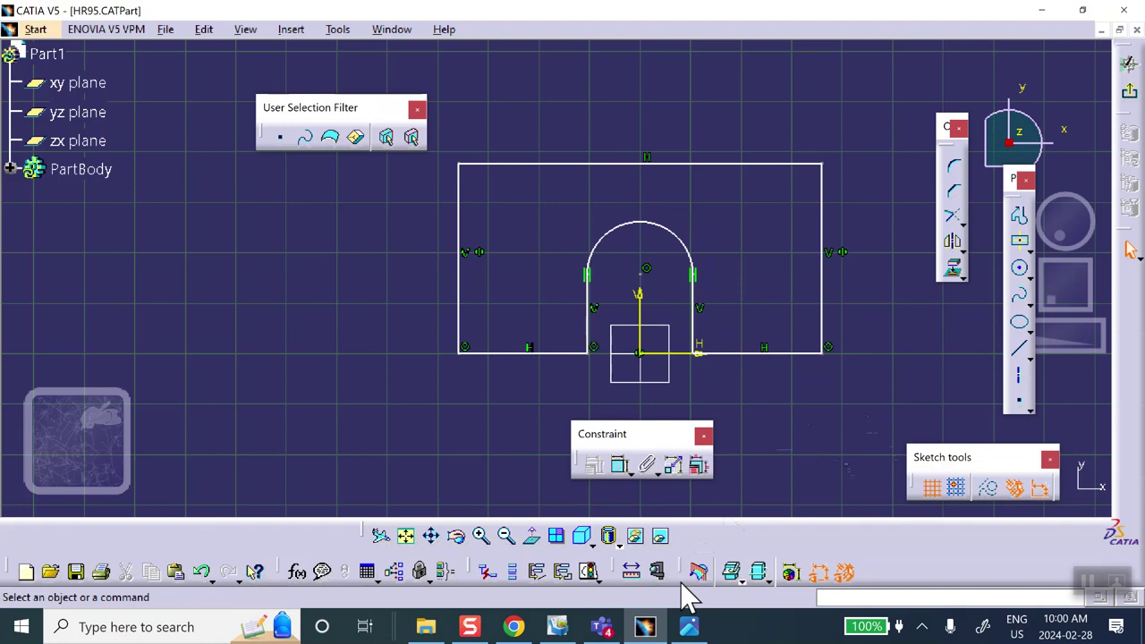
click(694, 626)
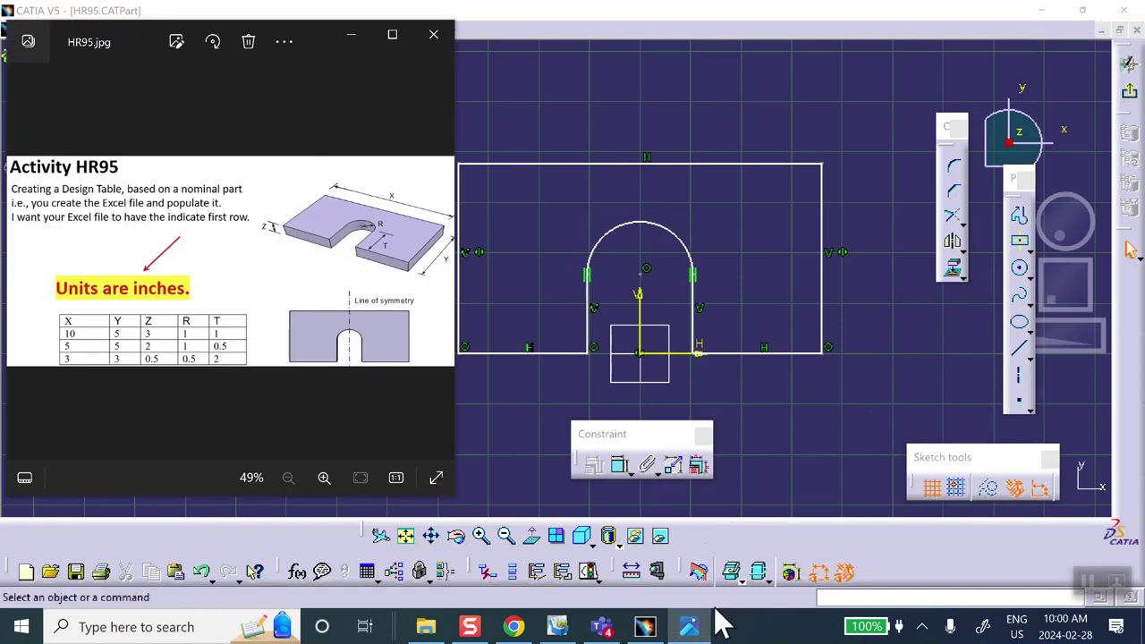
Dimension the arc, top edge, right edge and slot side: R 26.592, 182.767, 95.716, 39.863
click(648, 626)
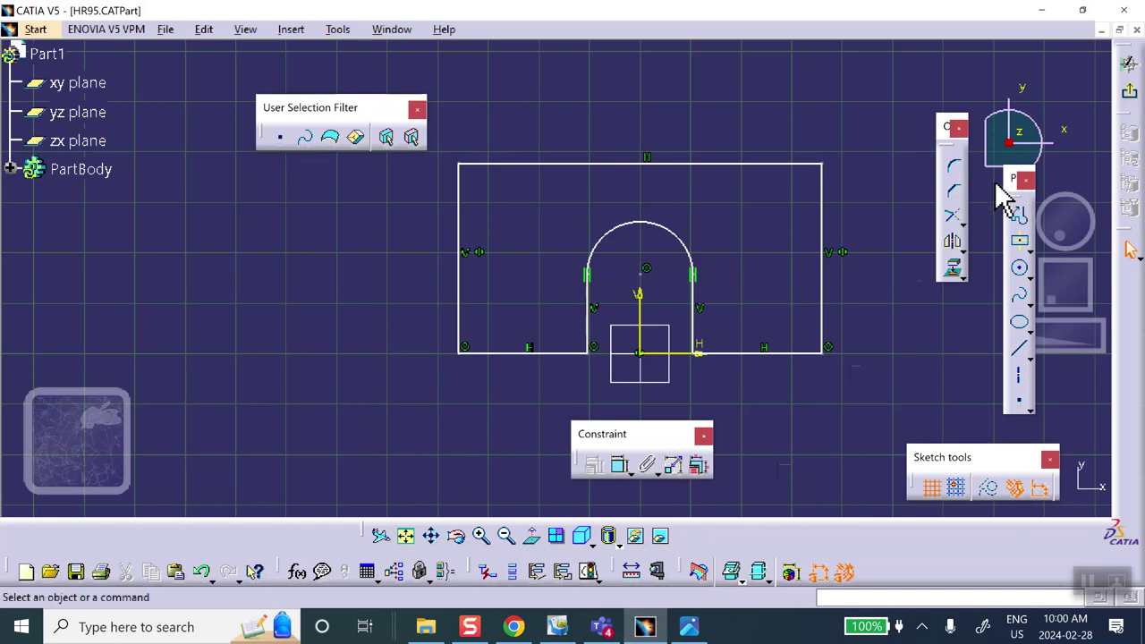
click(621, 466)
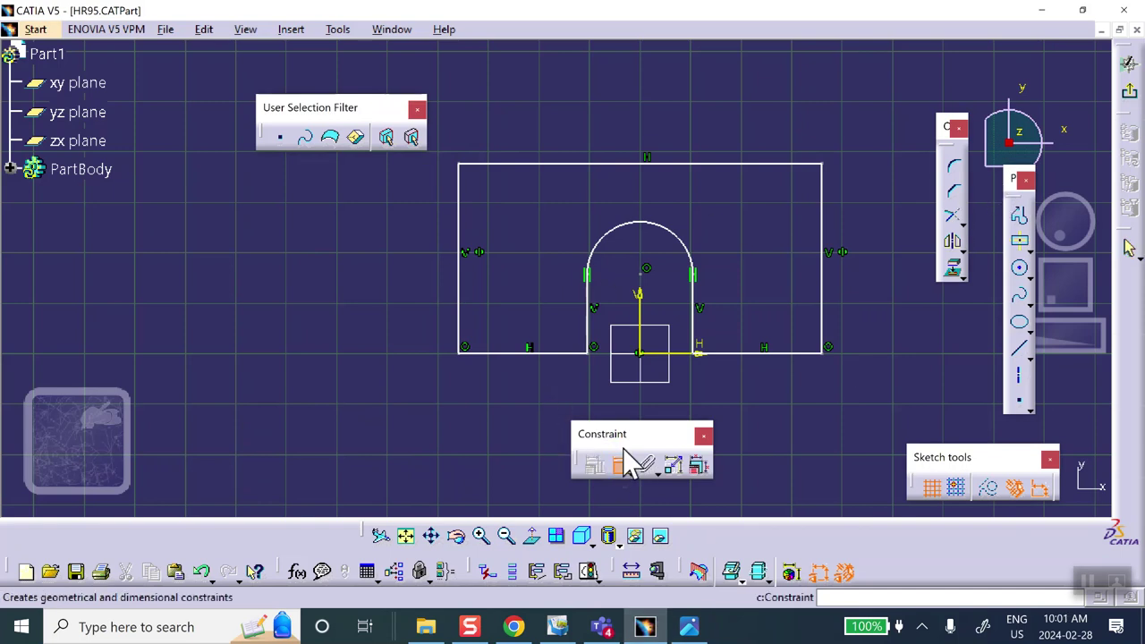
click(688, 247)
click(714, 204)
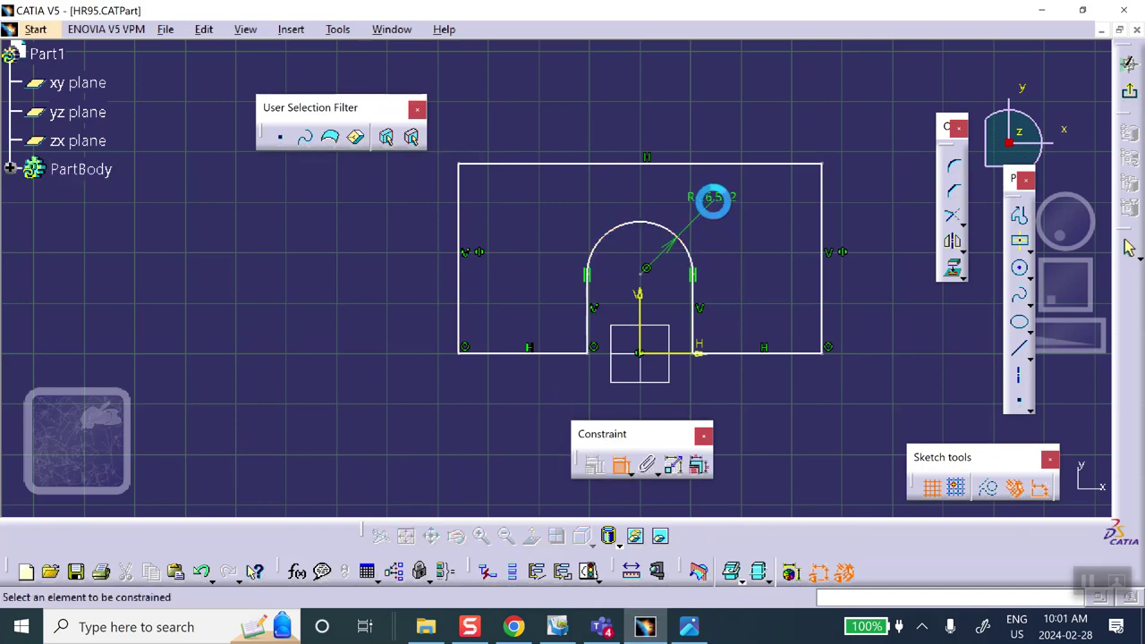
click(666, 165)
click(658, 105)
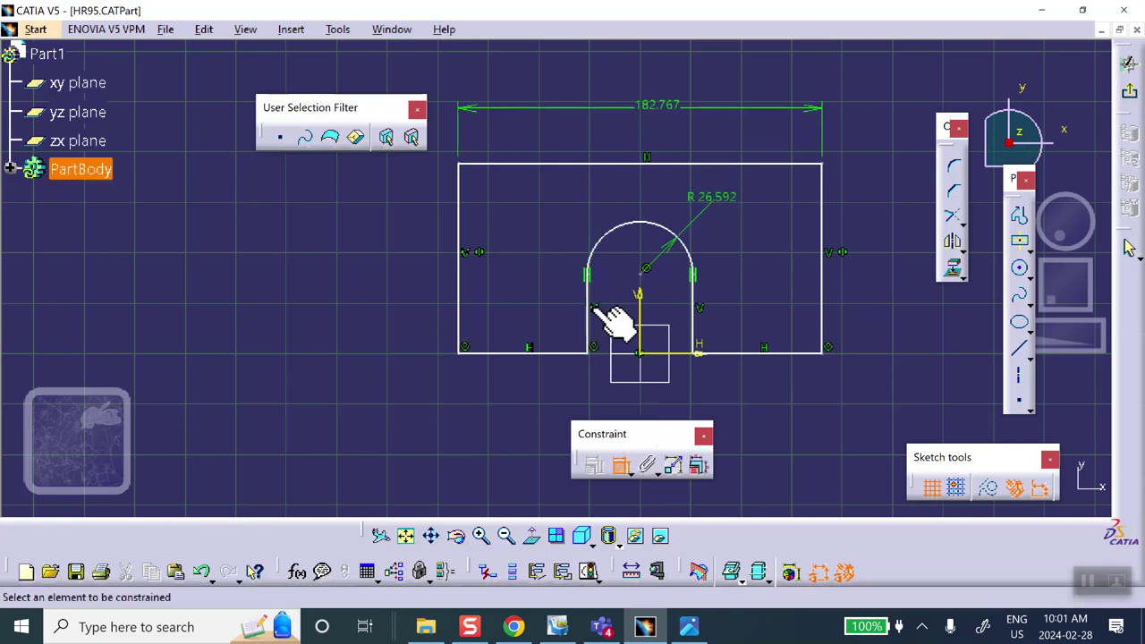
click(823, 274)
click(884, 277)
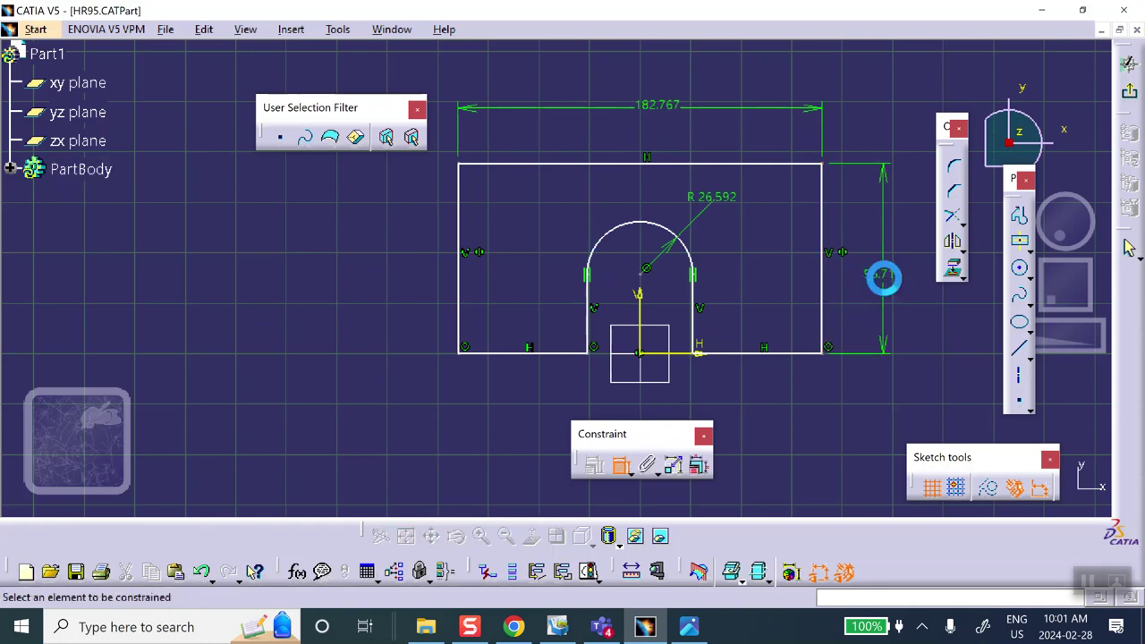
click(695, 307)
click(756, 319)
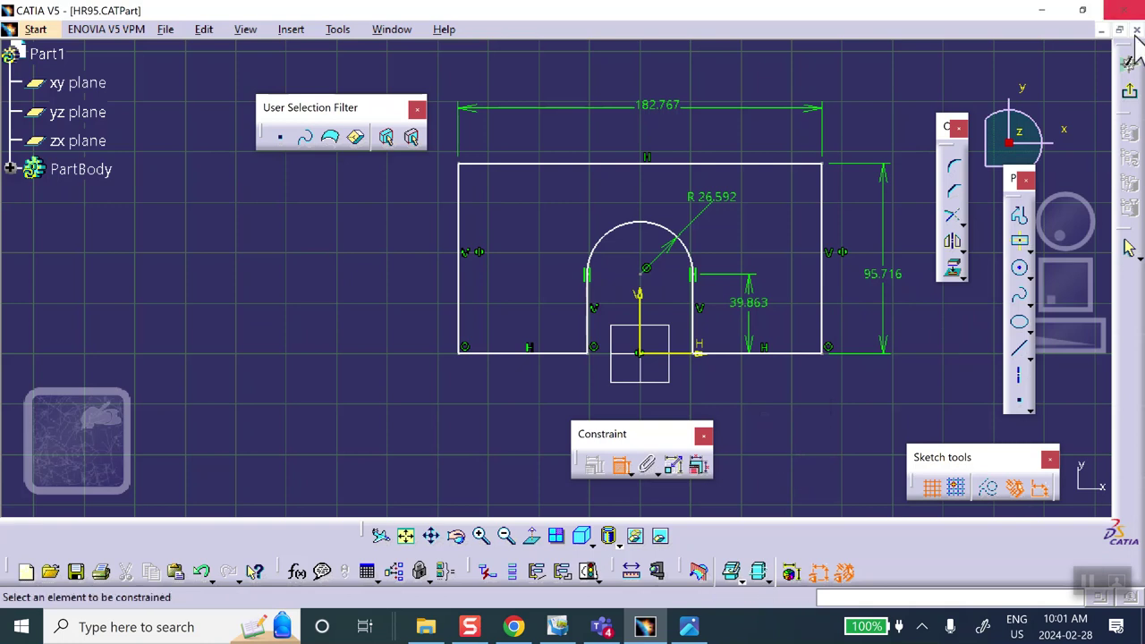
Exit the sketch and pad the profile 20 mm into a solid plate
click(1130, 90)
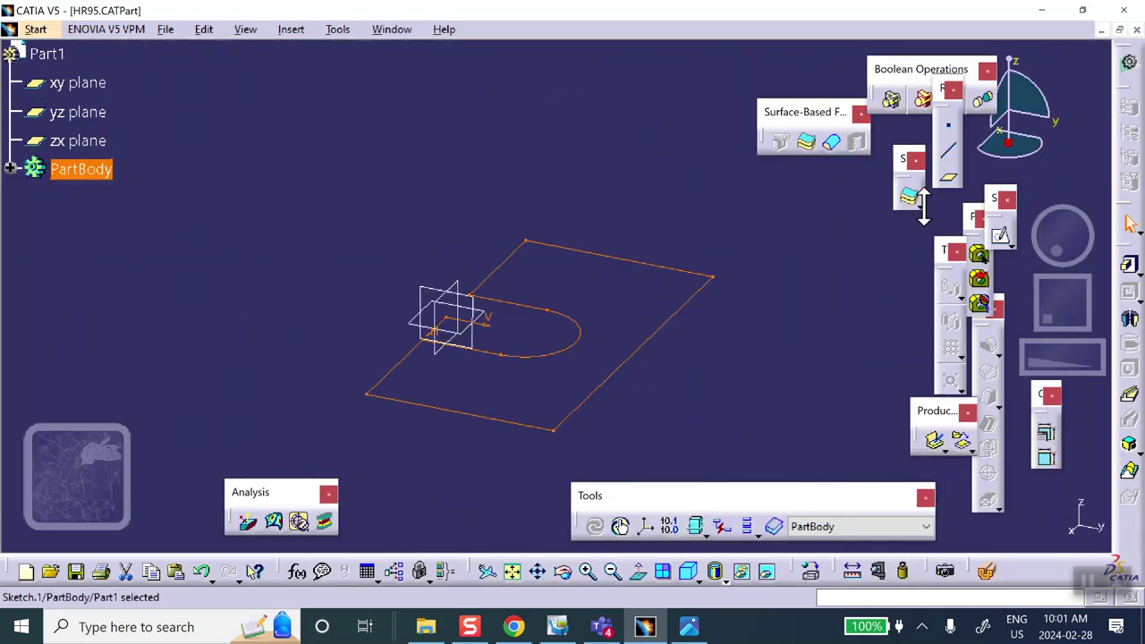
click(1129, 265)
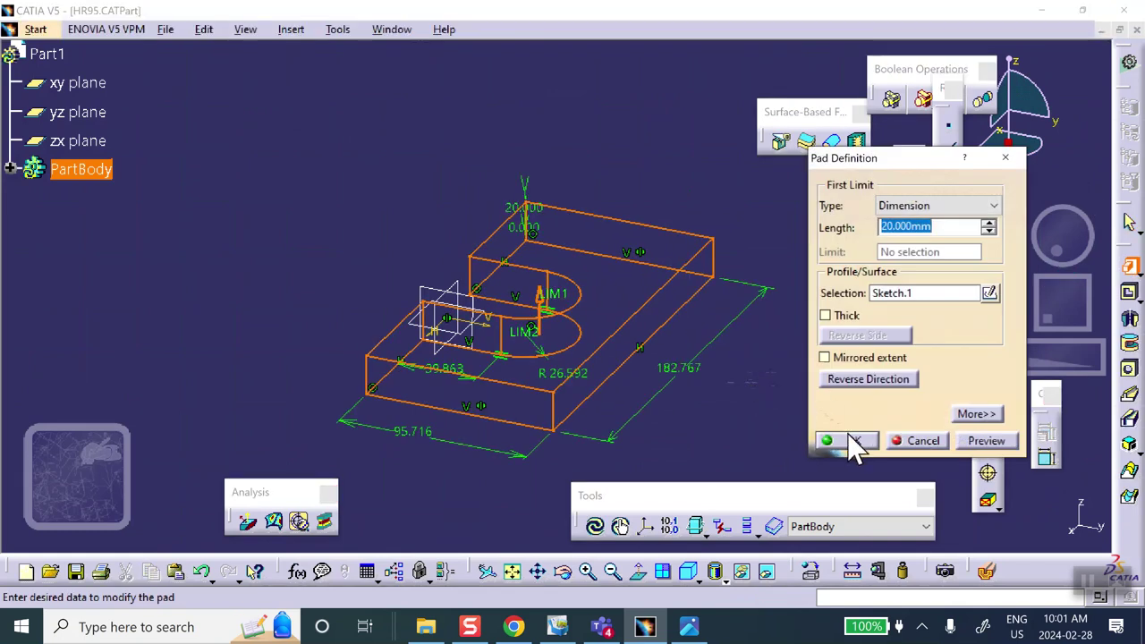
click(854, 441)
middle_drag(439, 253, 230, 220)
click(704, 108)
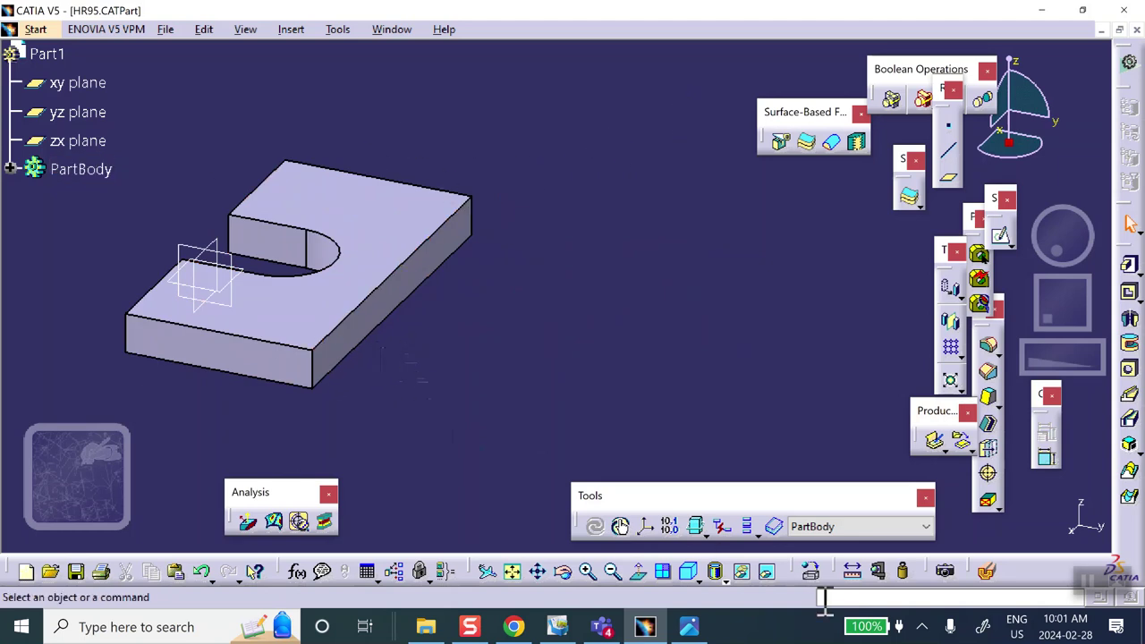
click(689, 626)
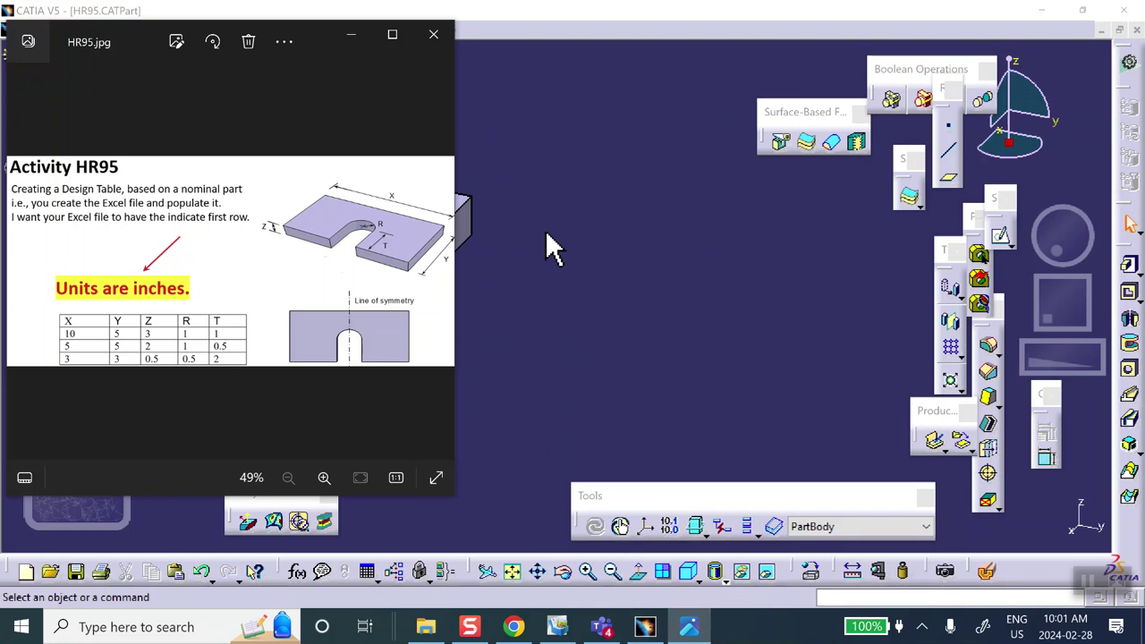
click(644, 411)
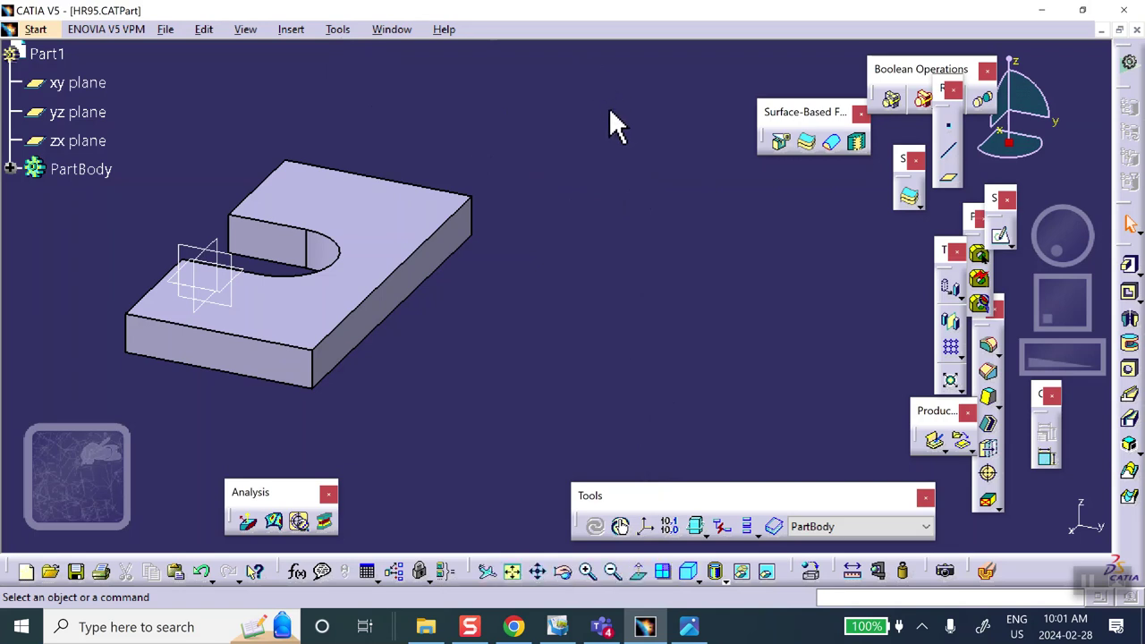
click(338, 30)
Change the Length unit in Options to Inch (in)
click(339, 391)
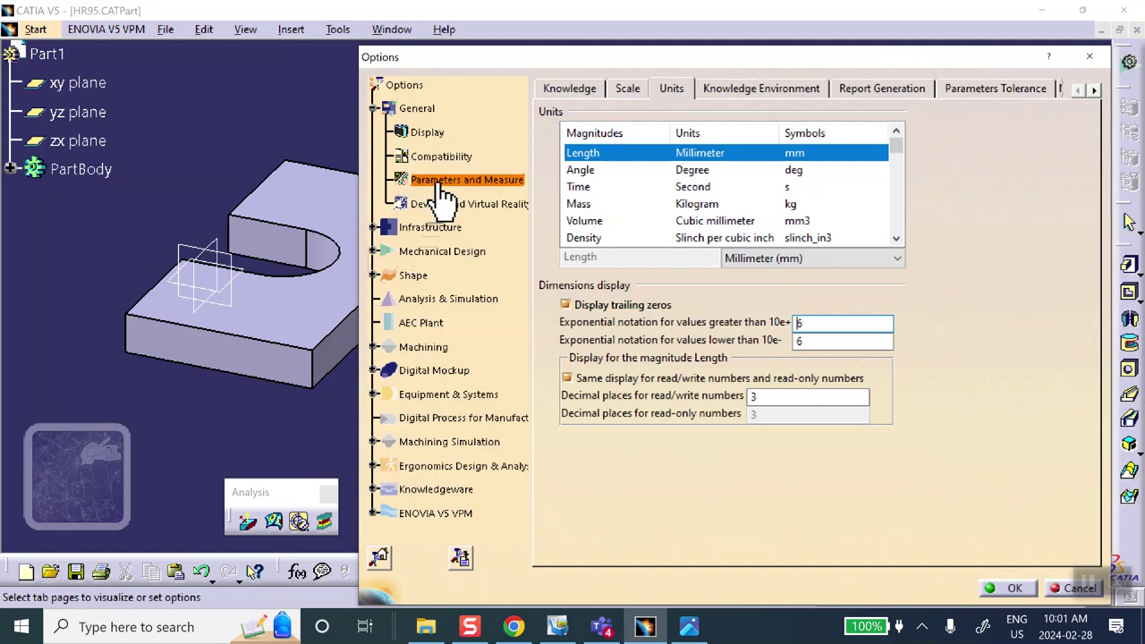
click(757, 259)
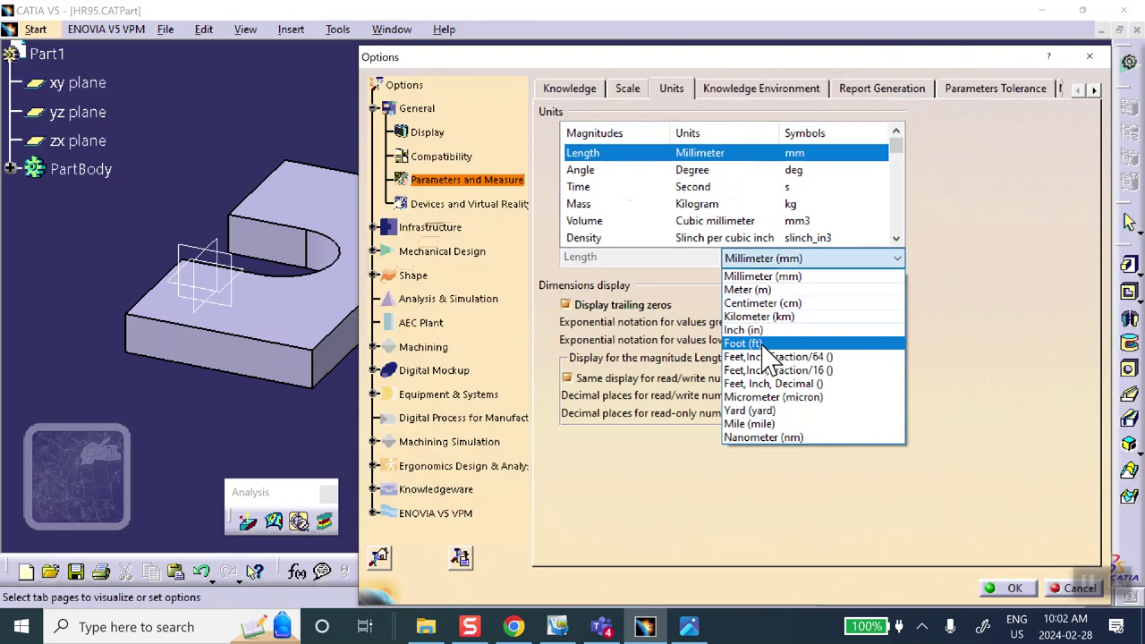
click(752, 329)
click(1003, 587)
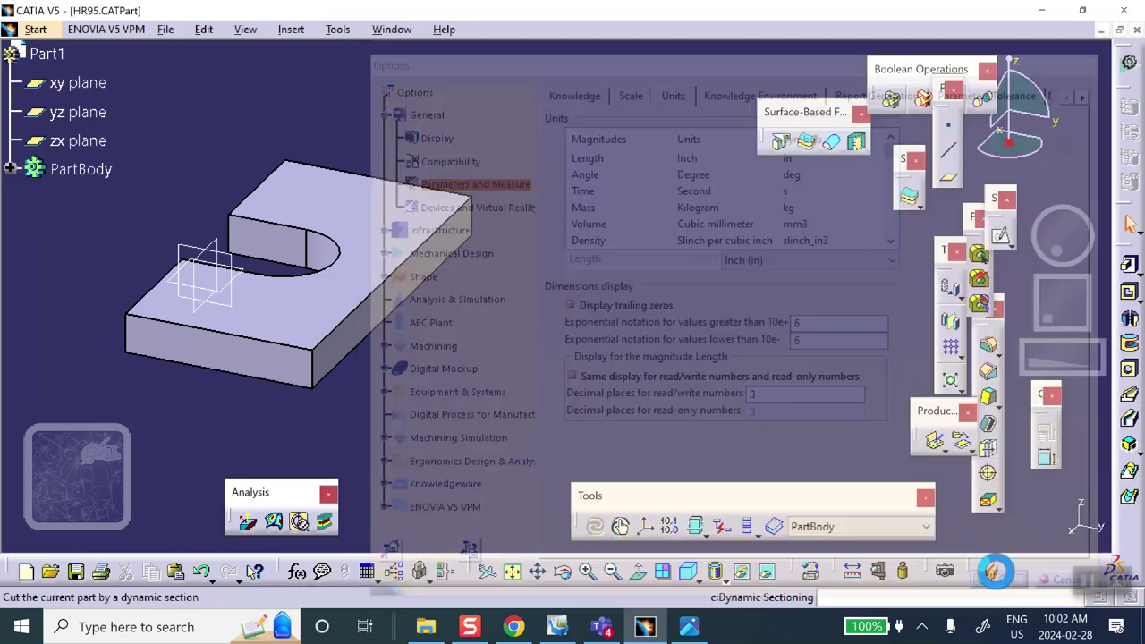
Open Sketch.1 under Pad.1 for editing
click(11, 168)
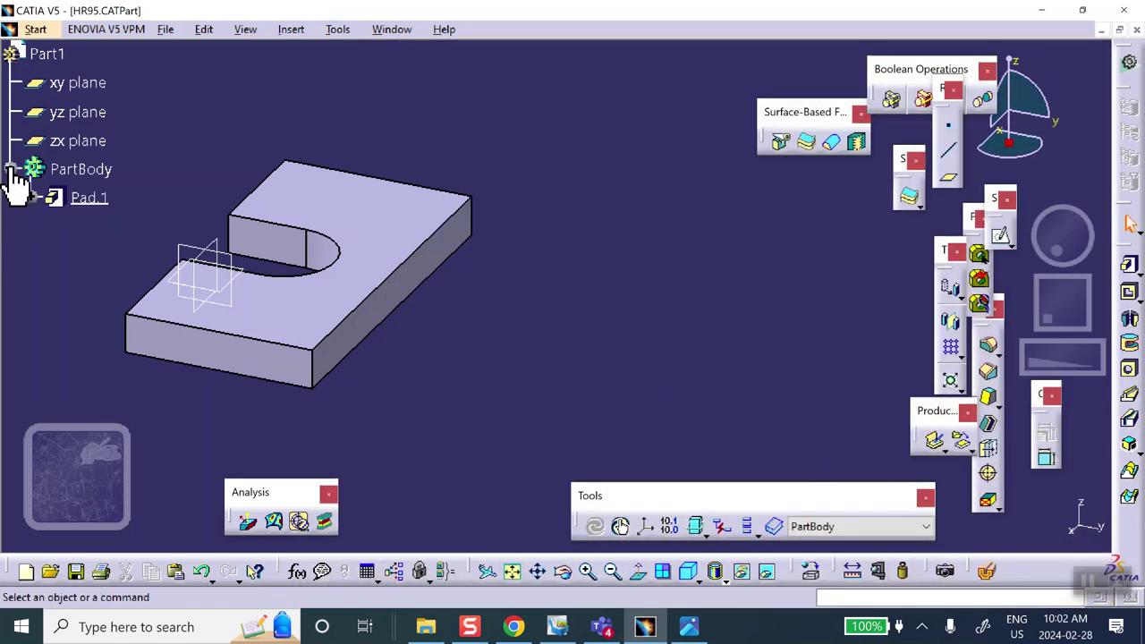
click(31, 197)
click(111, 228)
double_click(111, 228)
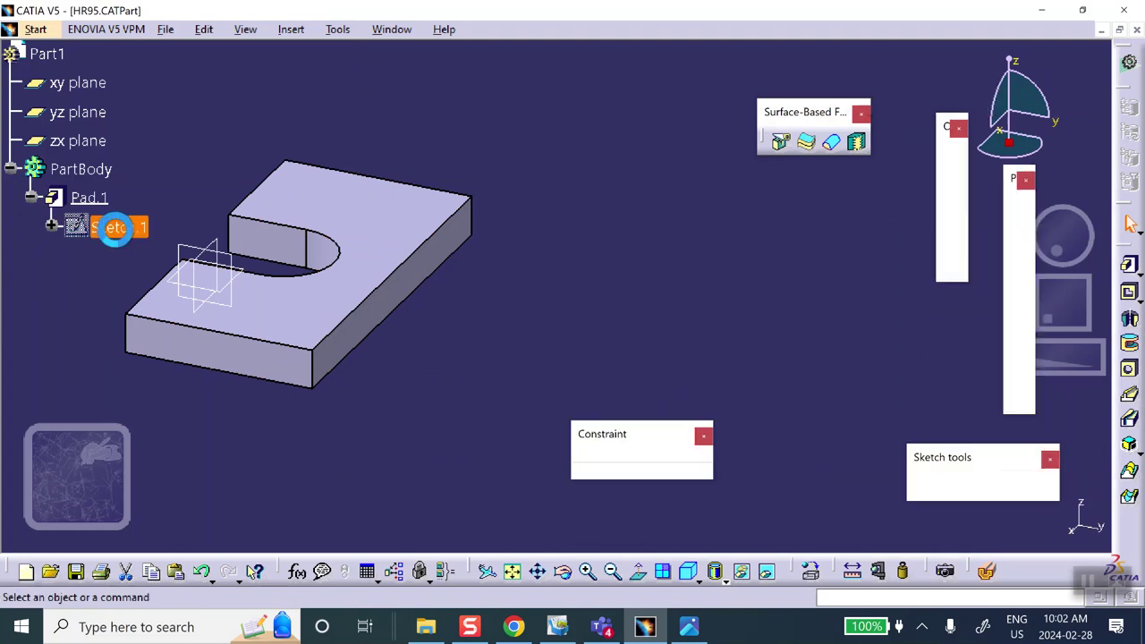
mouse_move(485, 332)
middle_down()
mouse_move(447, 242)
mouse_move(325, 46)
middle_up()
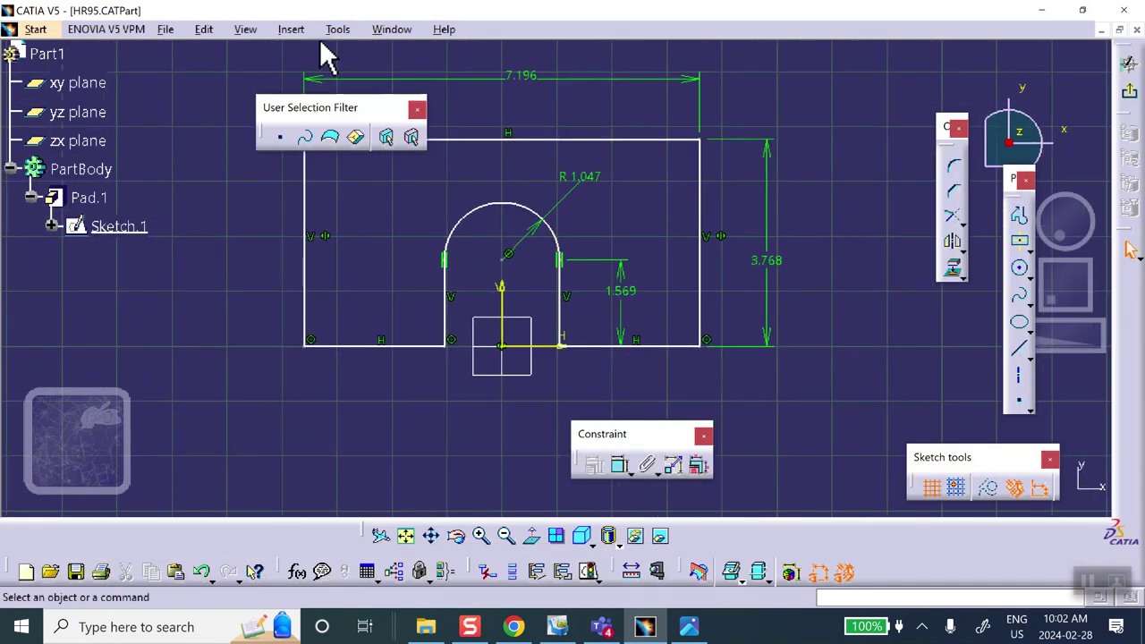
middle_drag(258, 202, 270, 300)
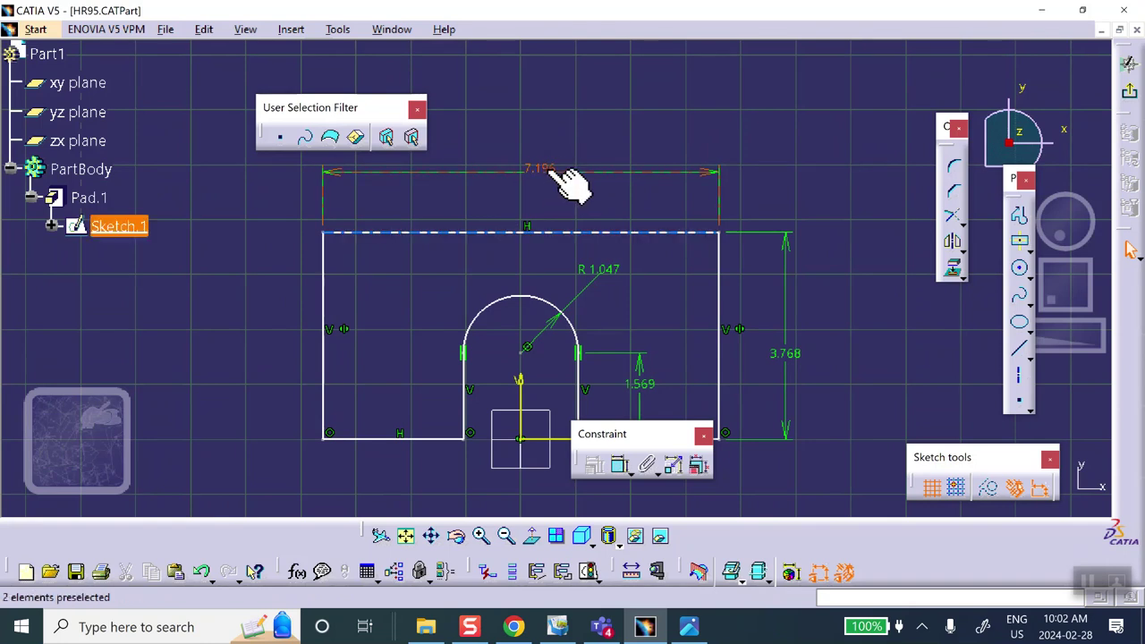
Set the plate width to 10 and its height to 5
double_click(543, 170)
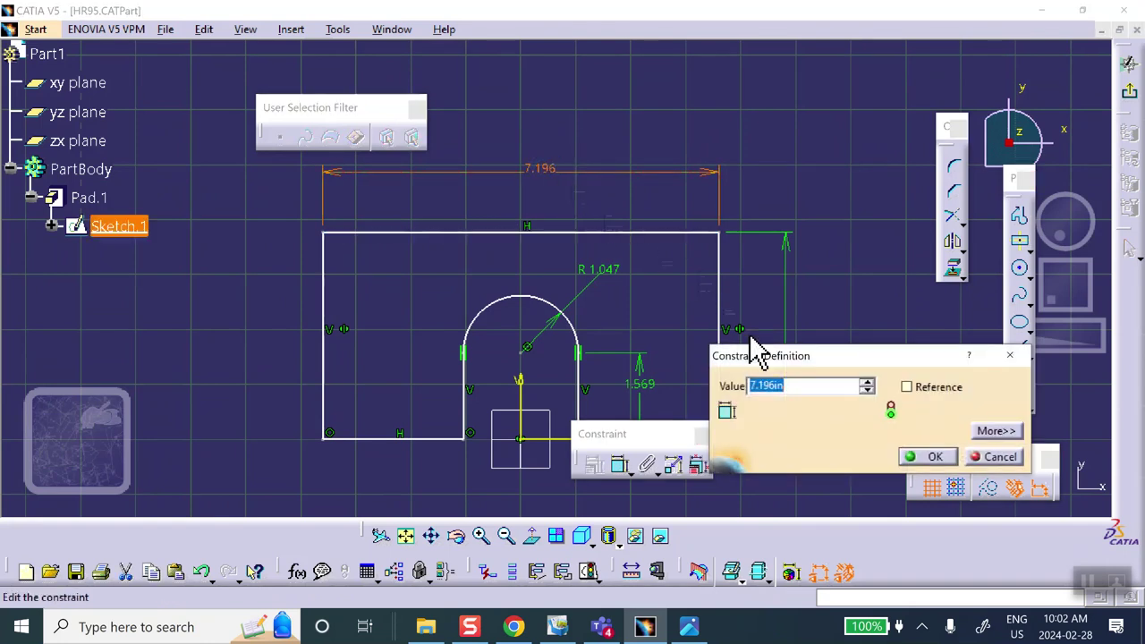
text(10)
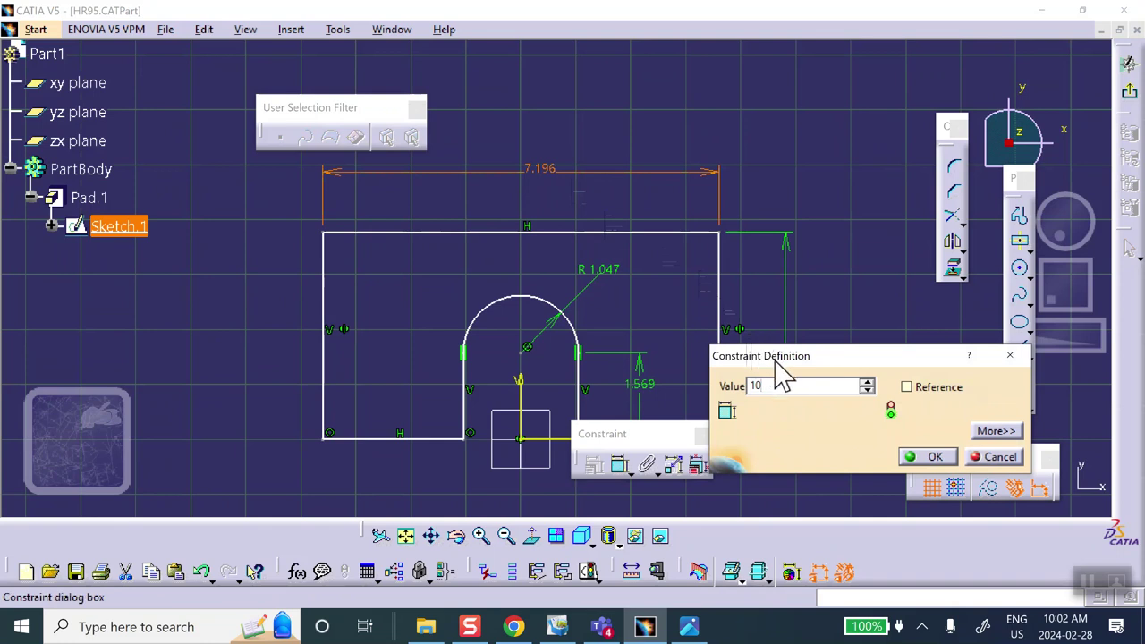
click(930, 458)
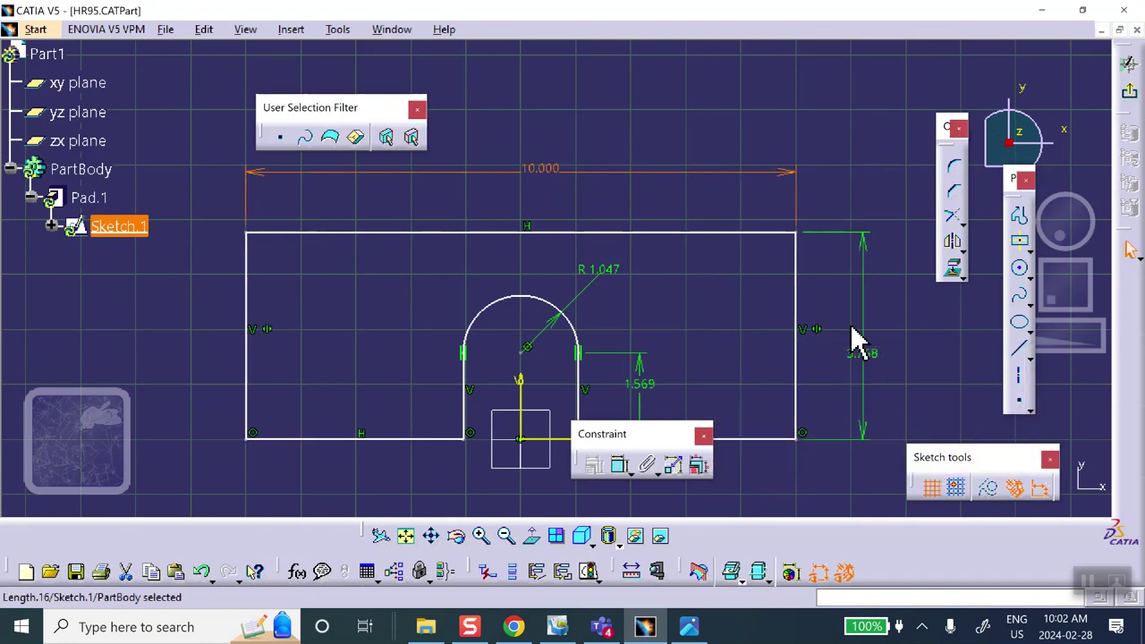
click(868, 356)
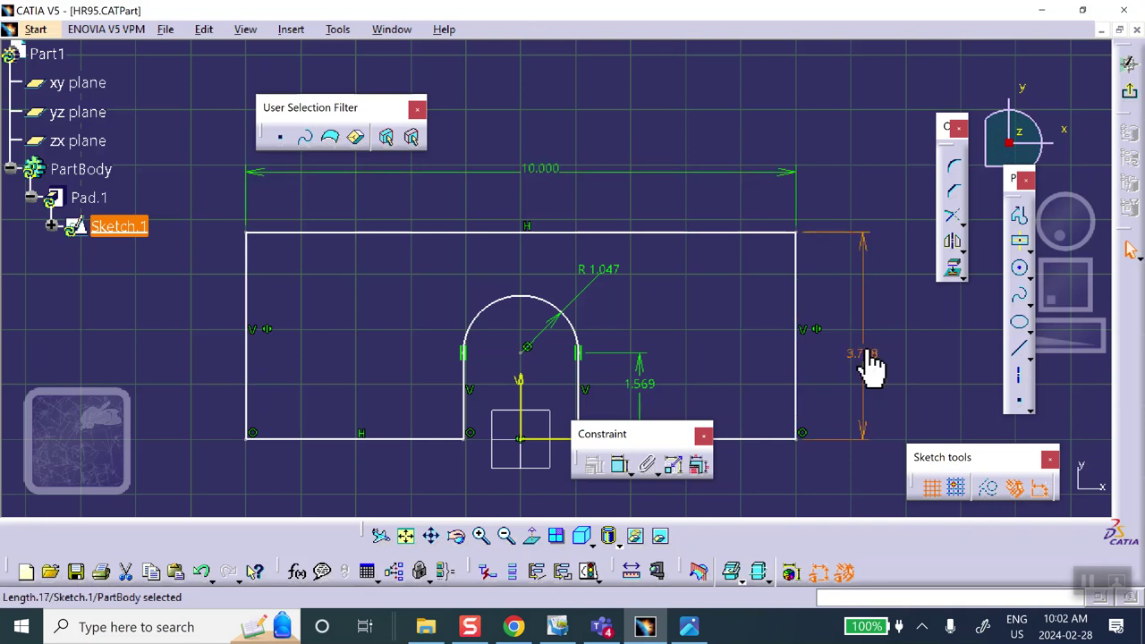
double_click(868, 356)
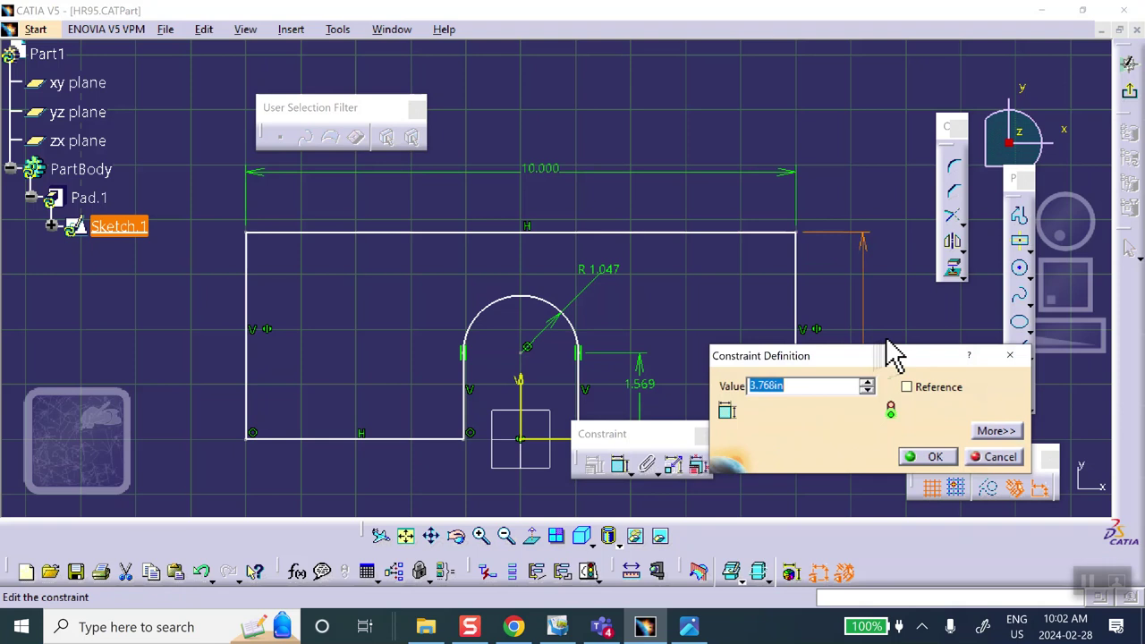
text(5)
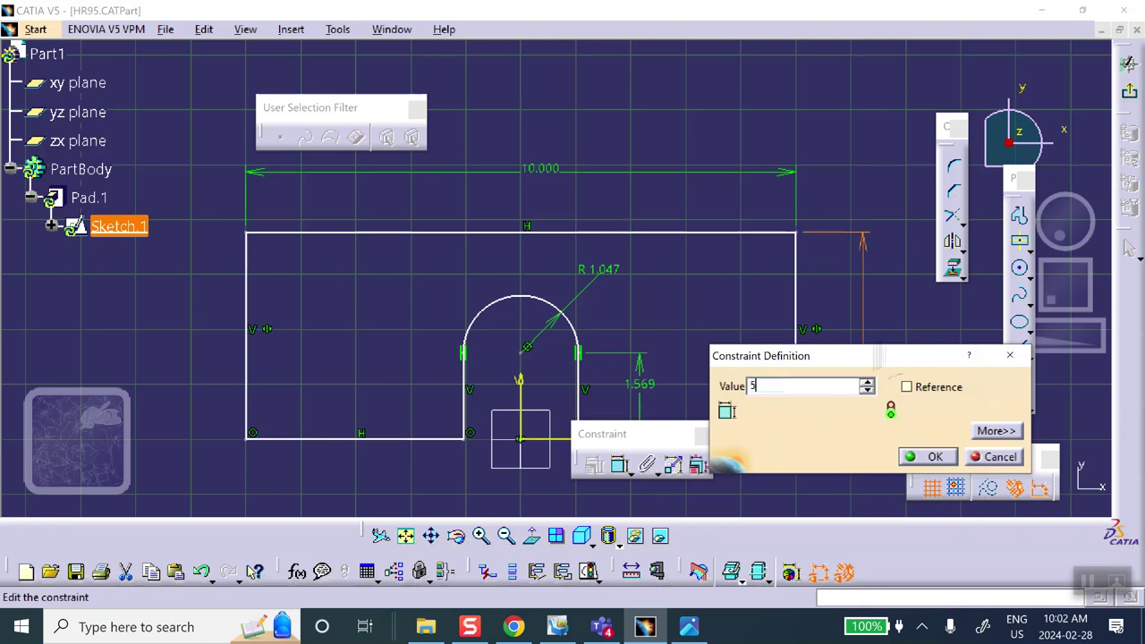
click(922, 456)
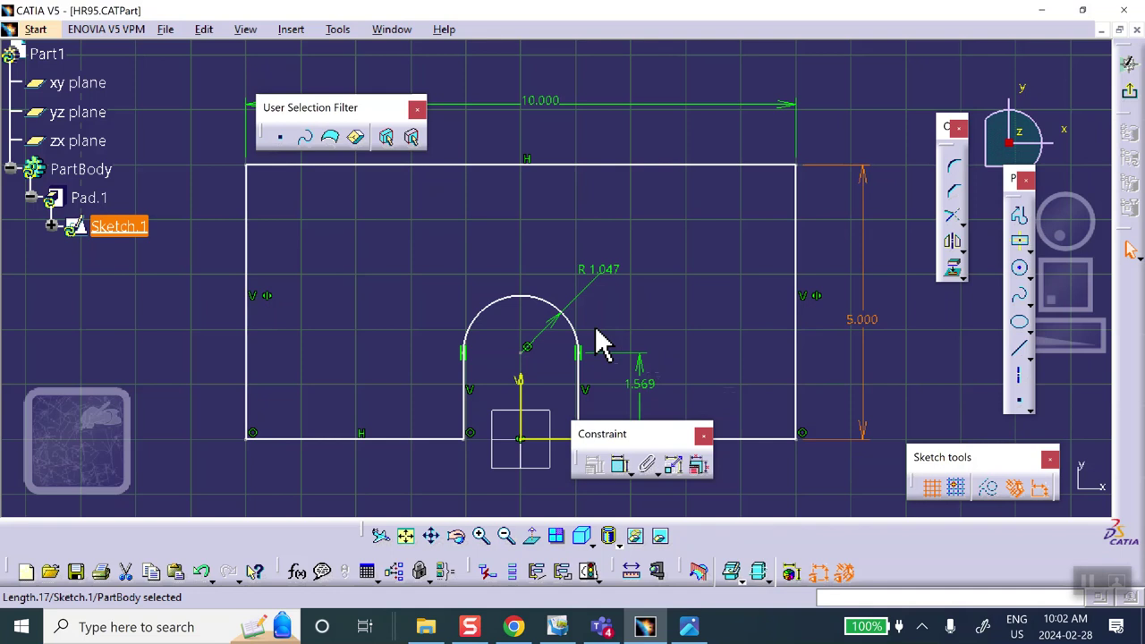
Set the slot radius and slot offset to 1.000 and exit the sketch
double_click(610, 275)
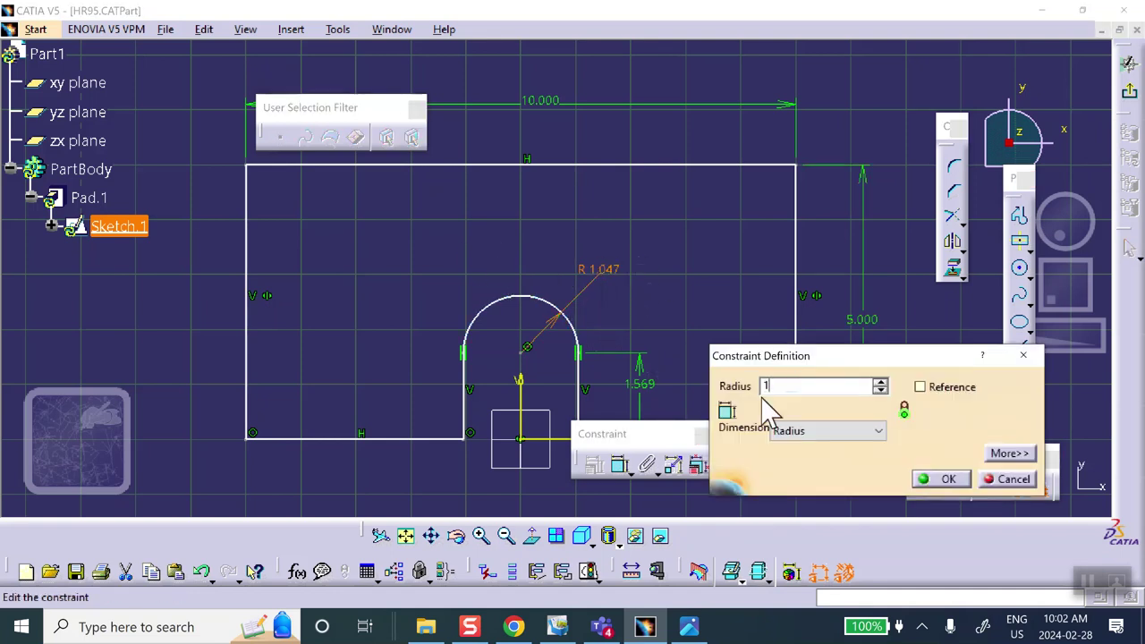
click(941, 480)
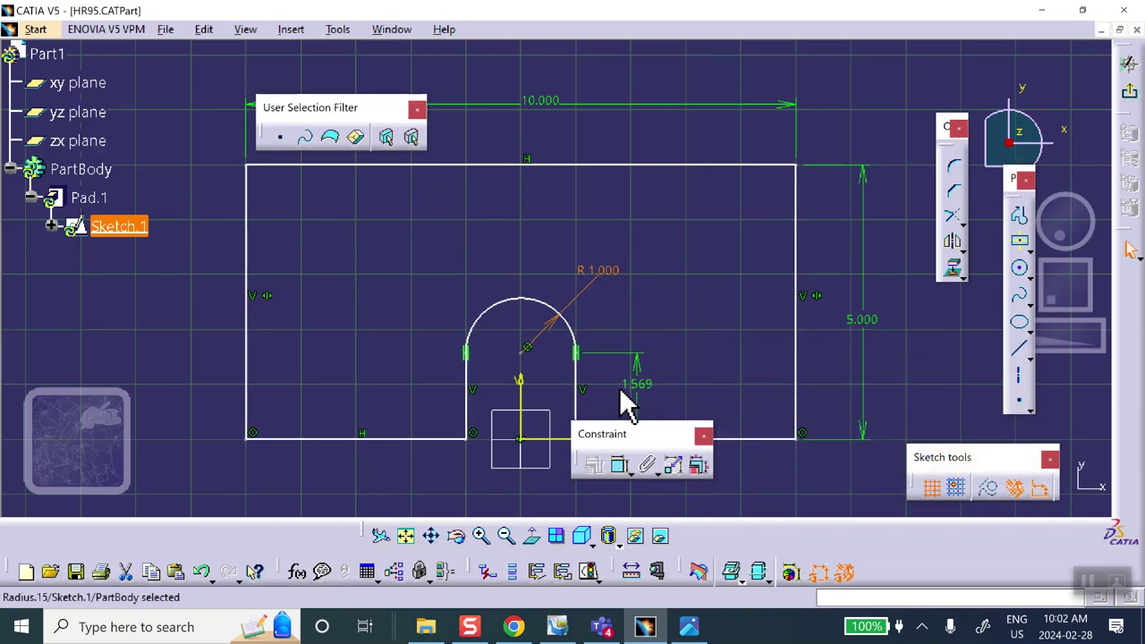
double_click(634, 385)
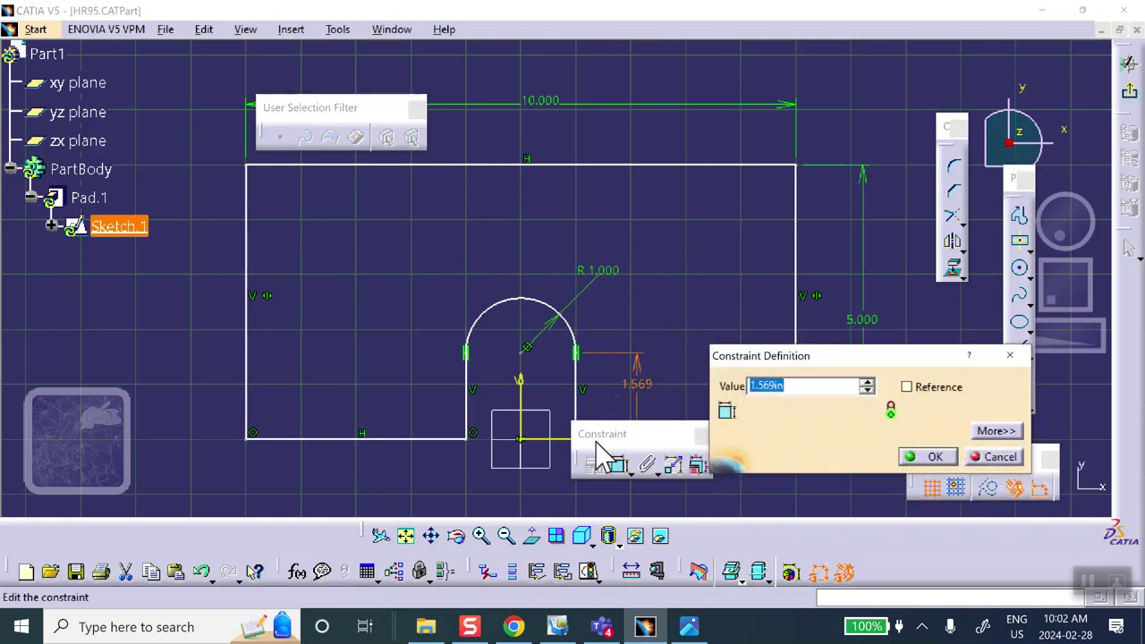
text(1)
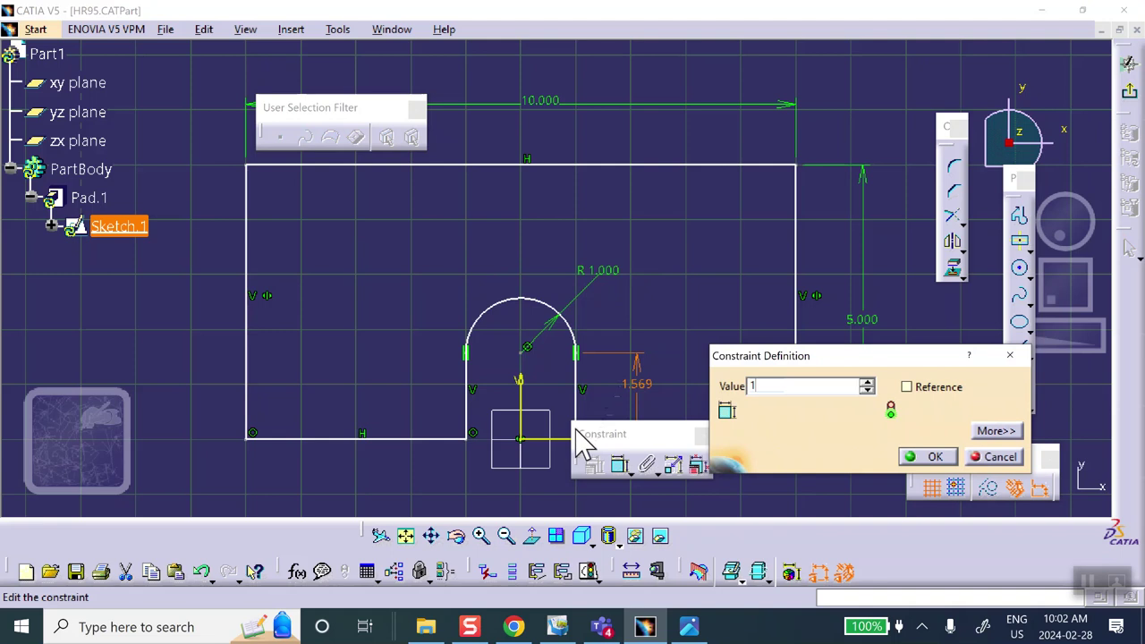
click(923, 456)
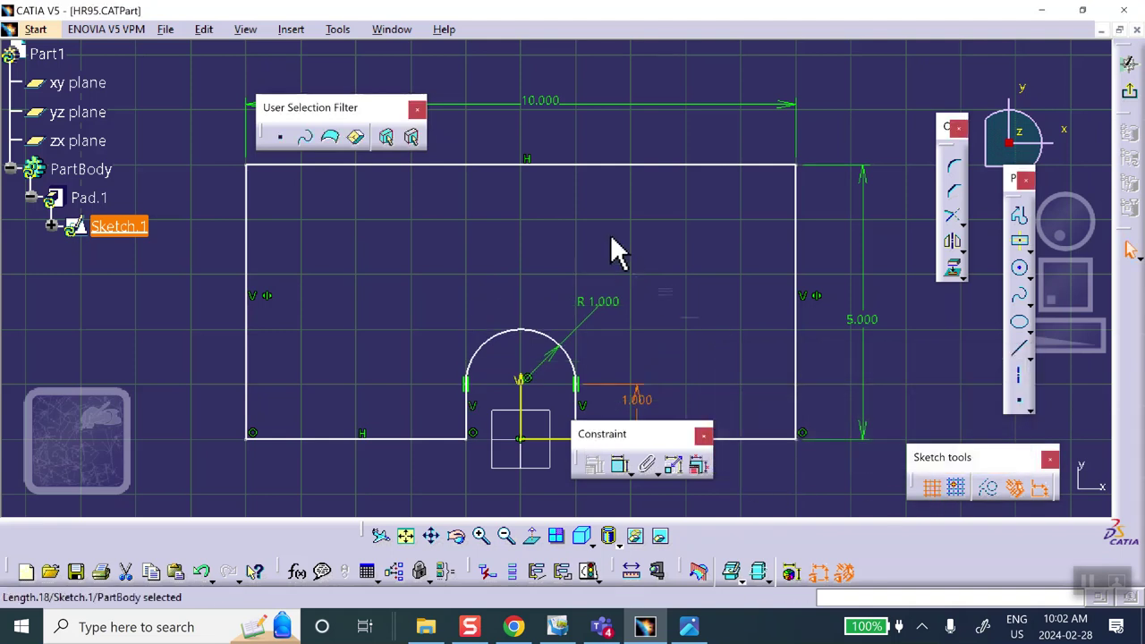
mouse_move(608, 262)
ctrl+middle_down()
mouse_move(596, 260)
mouse_move(634, 350)
ctrl+middle_up()
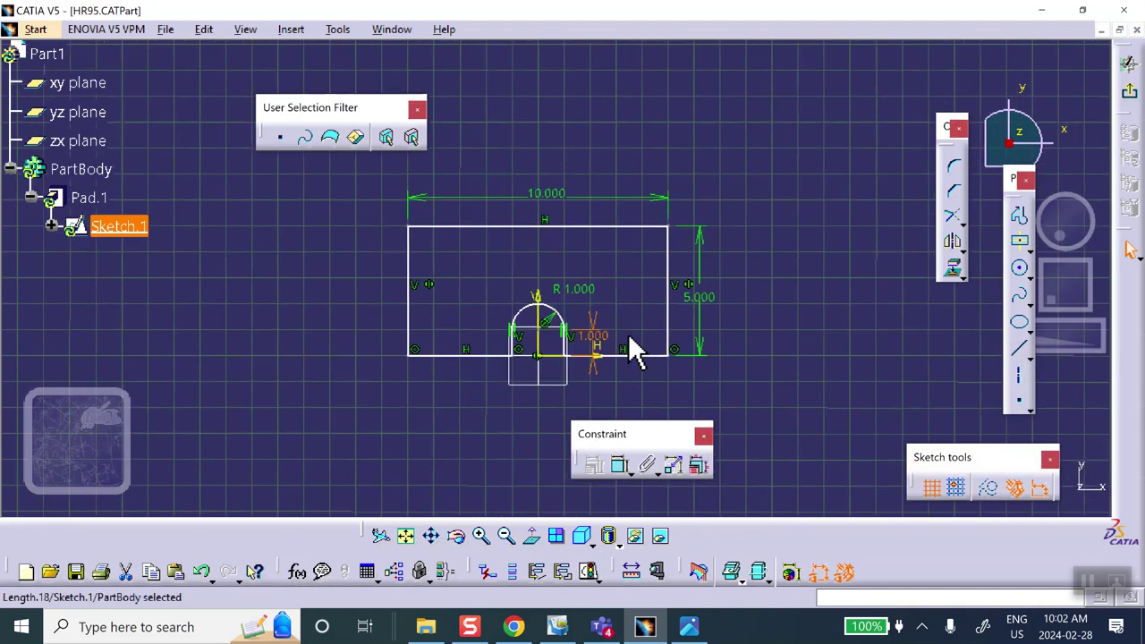
click(570, 194)
click(1129, 94)
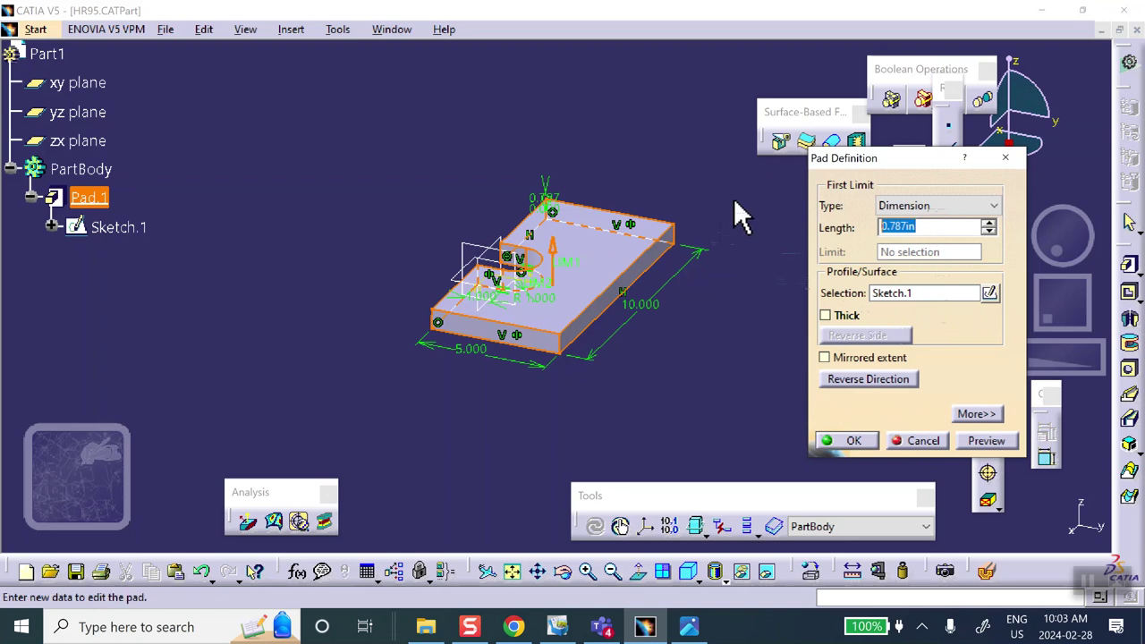
Change the Pad.1 length to 3
text(3)
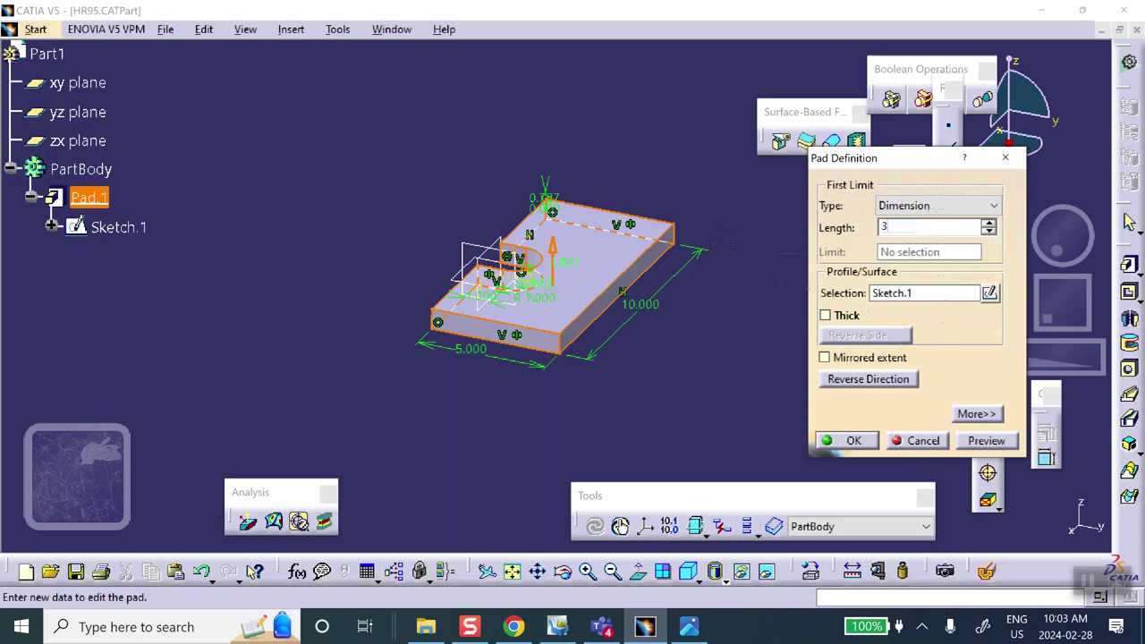
click(846, 440)
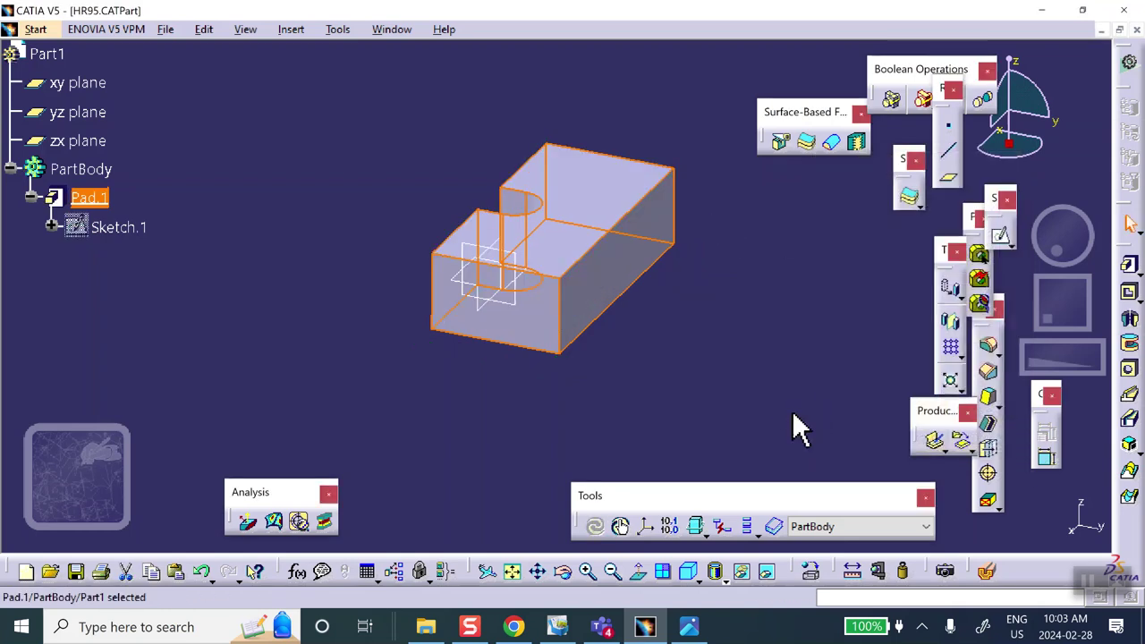
click(793, 425)
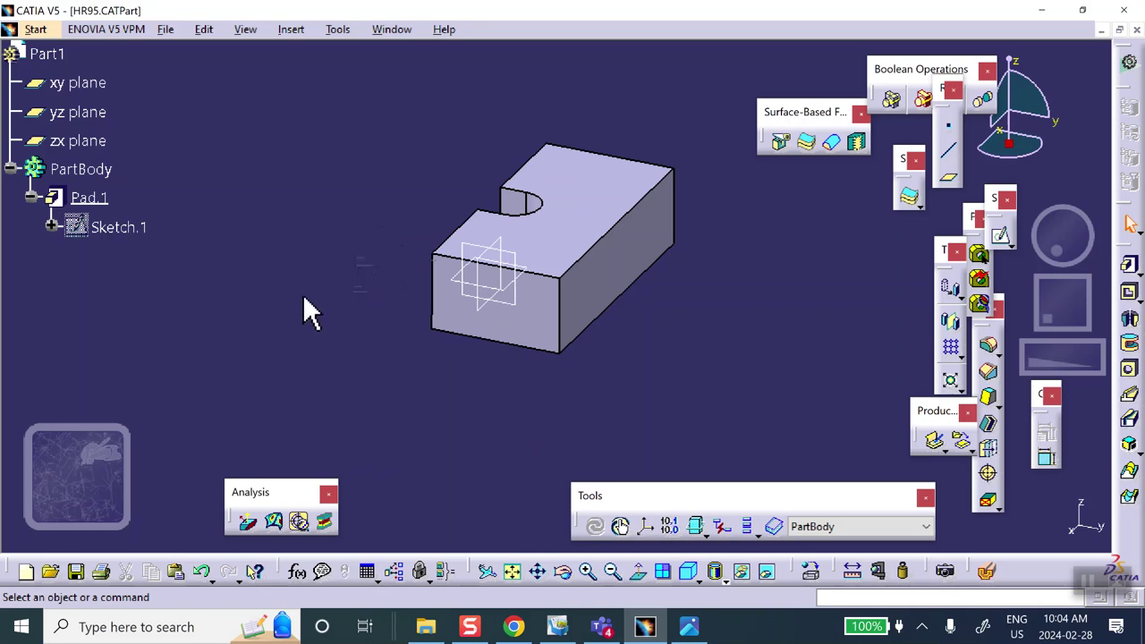
Rename the 10.000 and 5.000 length parameters to X and Y in Formulas
click(298, 573)
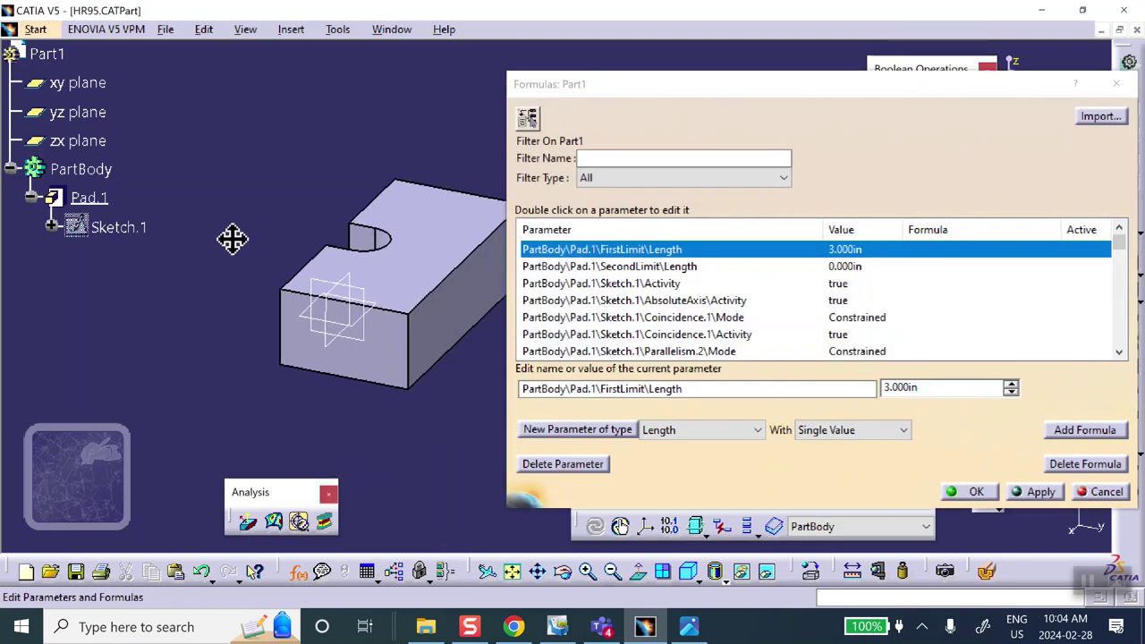
middle_drag(232, 238, 136, 239)
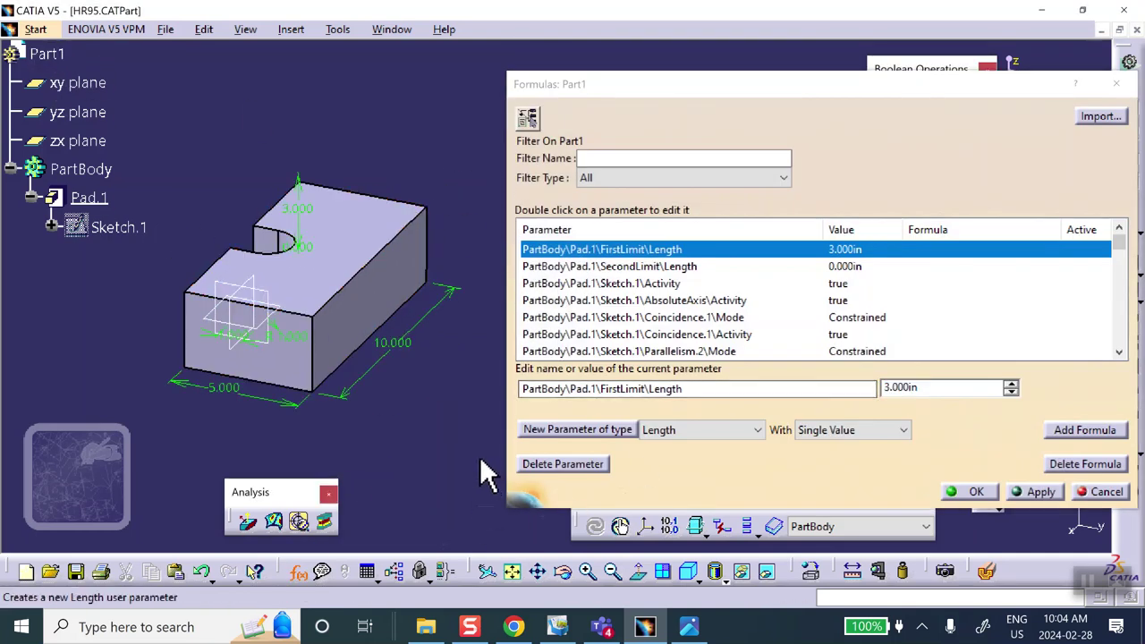
middle_drag(461, 460, 415, 414)
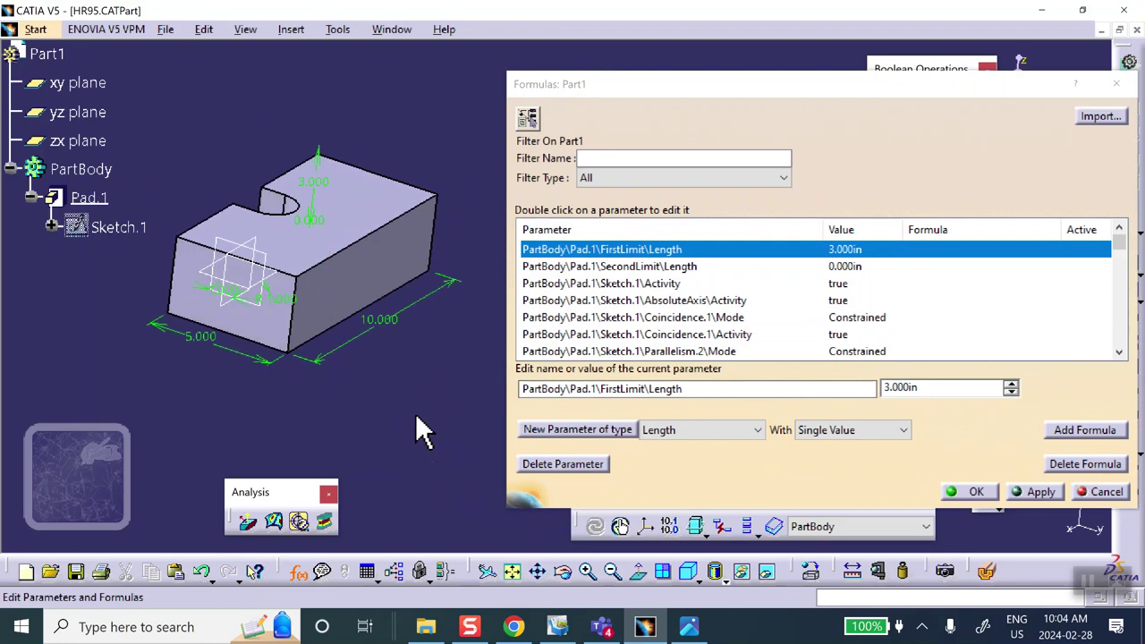
click(375, 324)
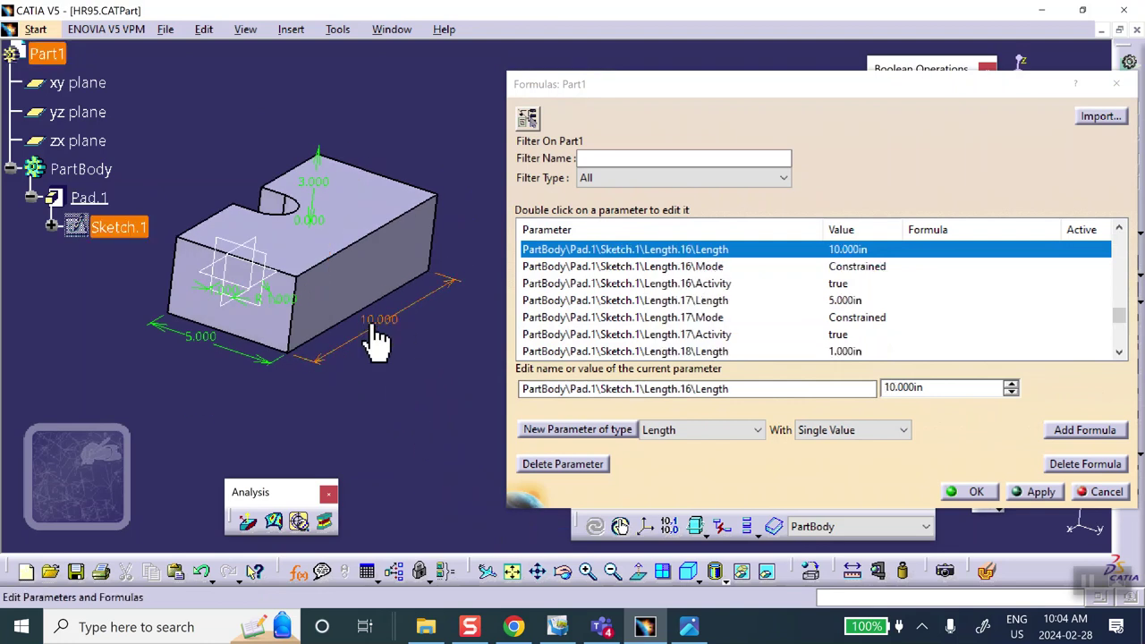
double_click(775, 388)
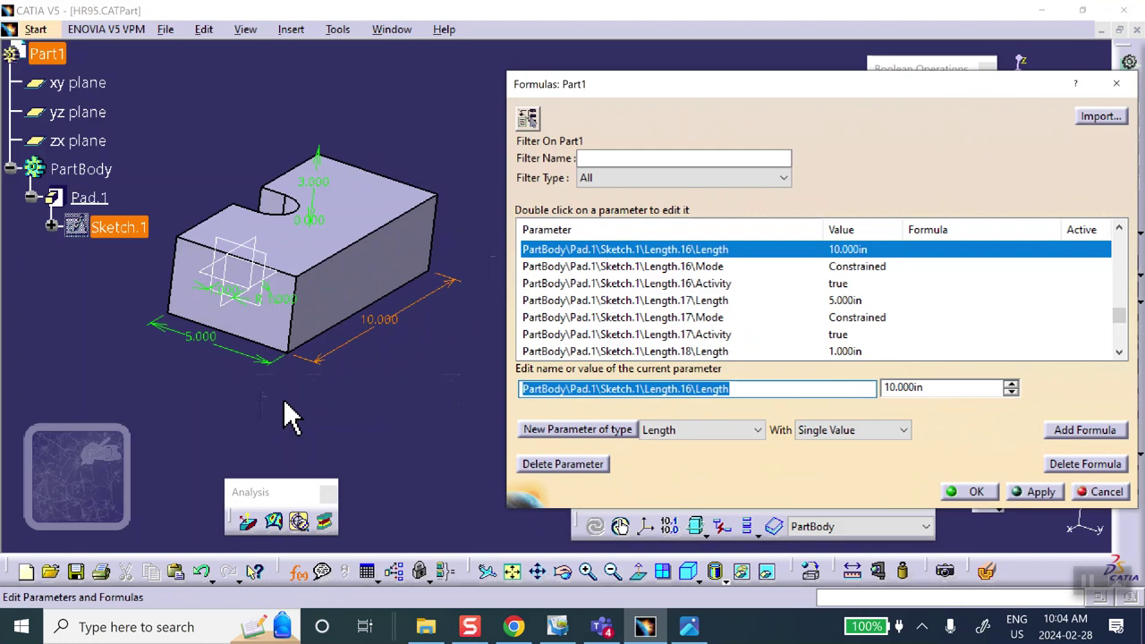
text(X)
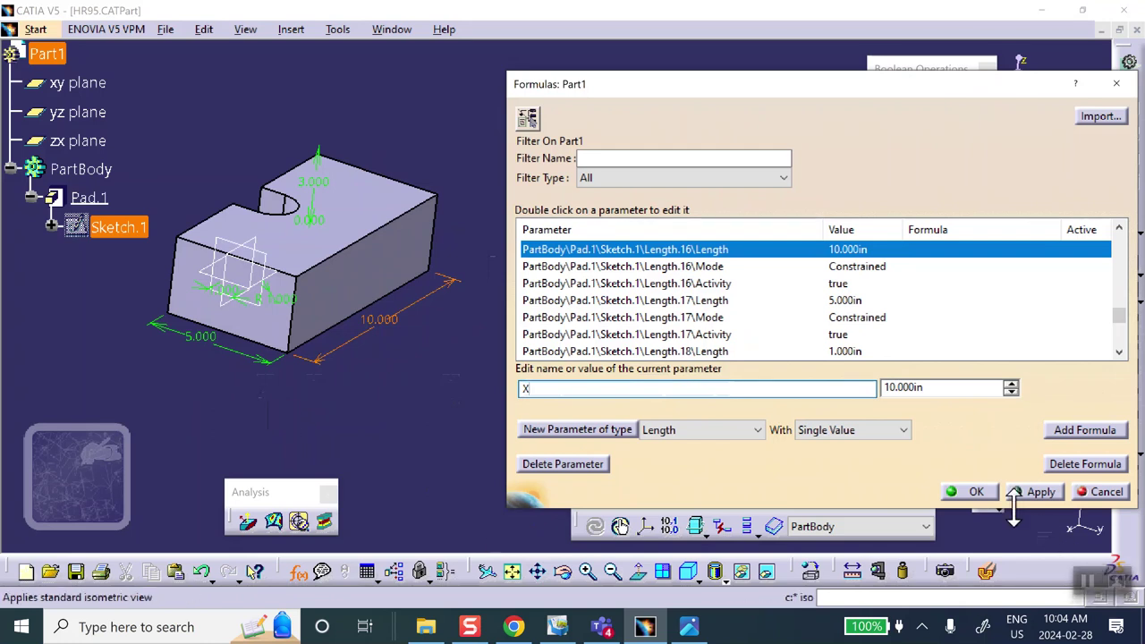
click(237, 358)
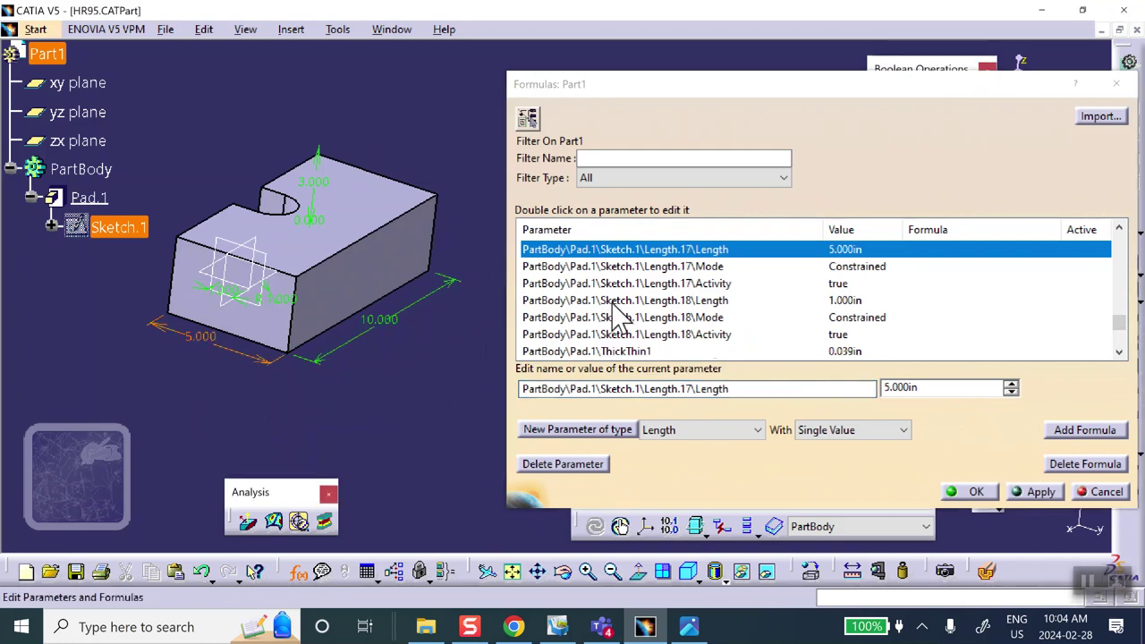
click(755, 388)
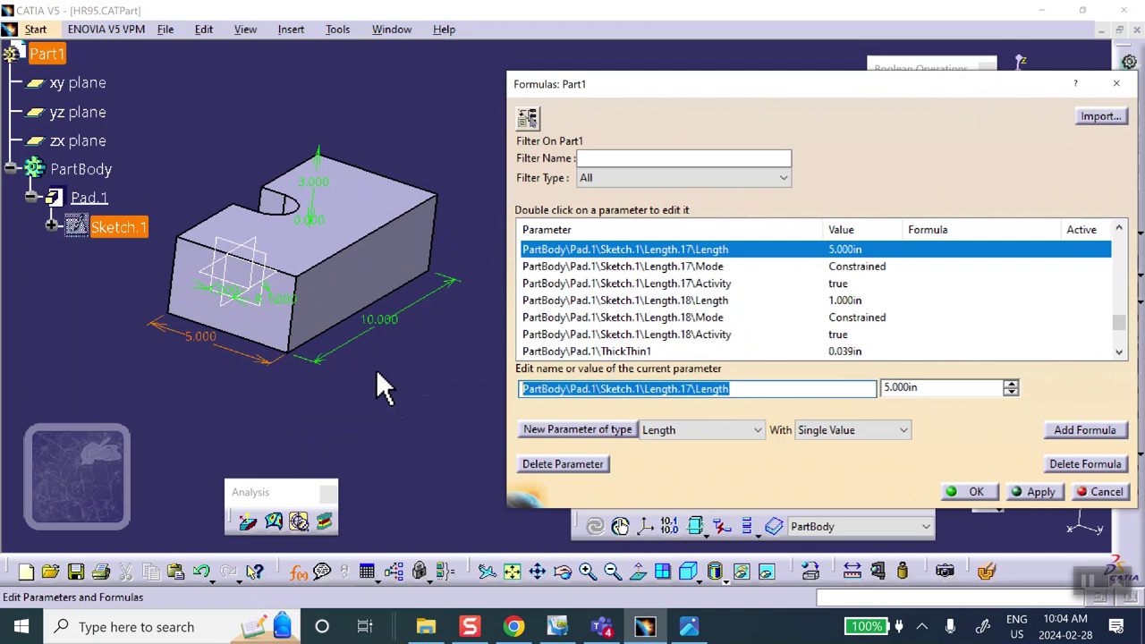
key(BackSpace)
text(Y)
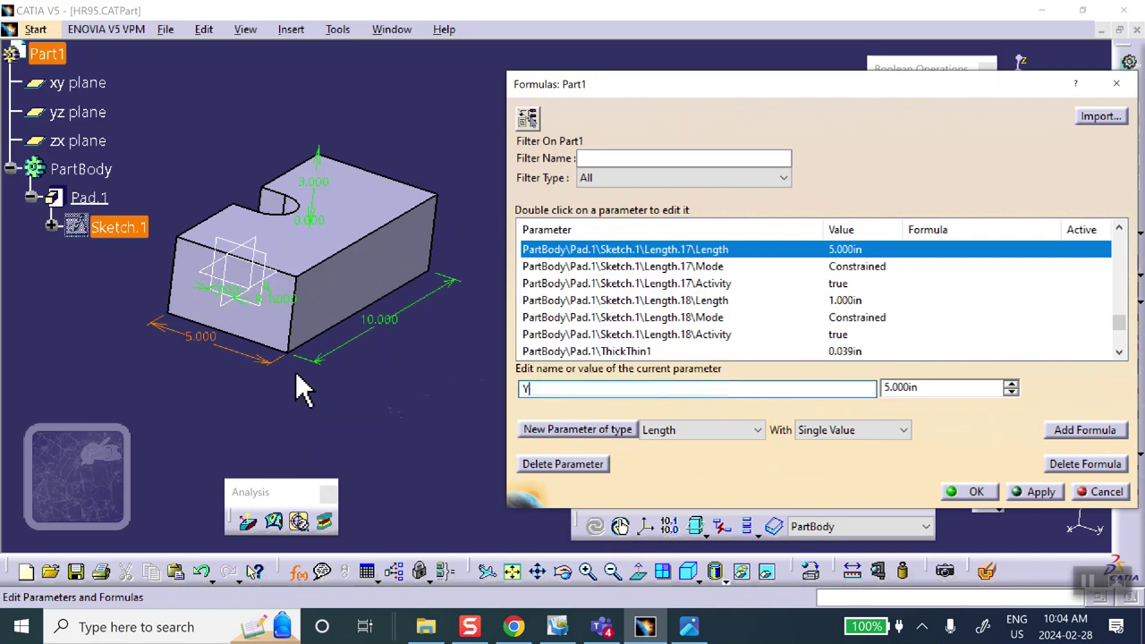
Hide the Pad.1 solid so only its dimensions show
middle_drag(268, 340, 345, 285)
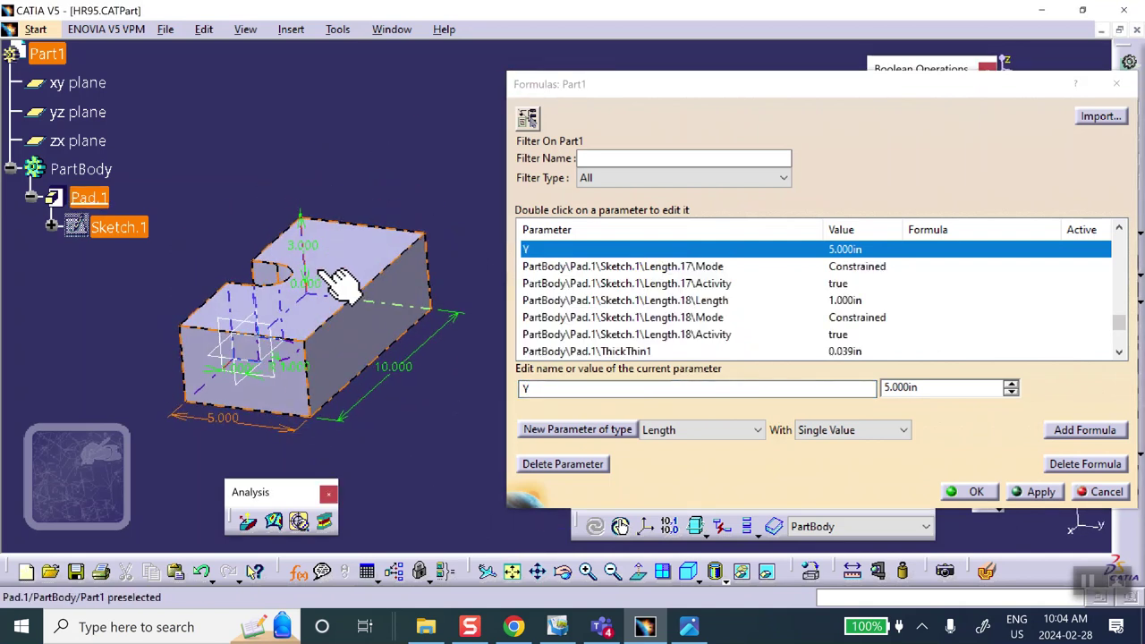
click(322, 288)
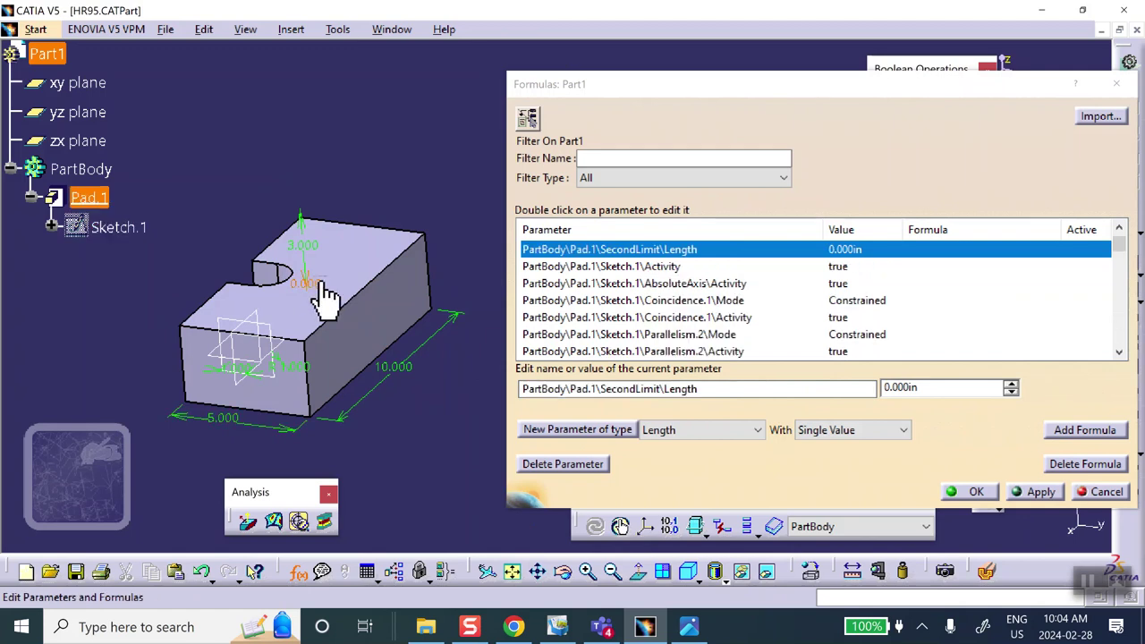
click(715, 388)
right_click(345, 342)
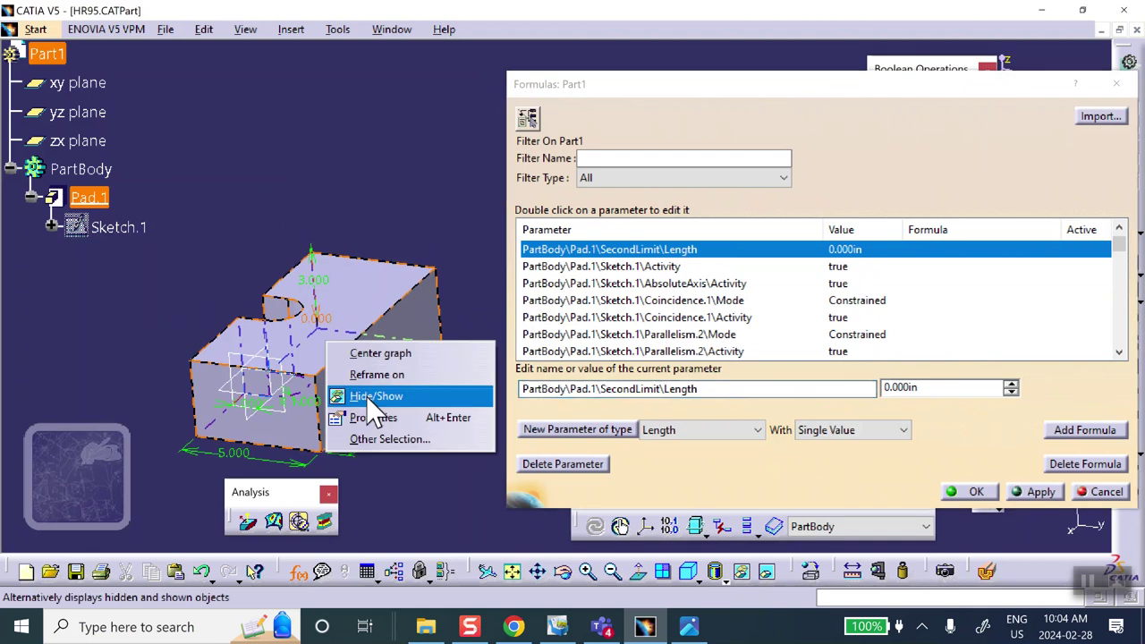
click(394, 398)
middle_drag(376, 210, 351, 145)
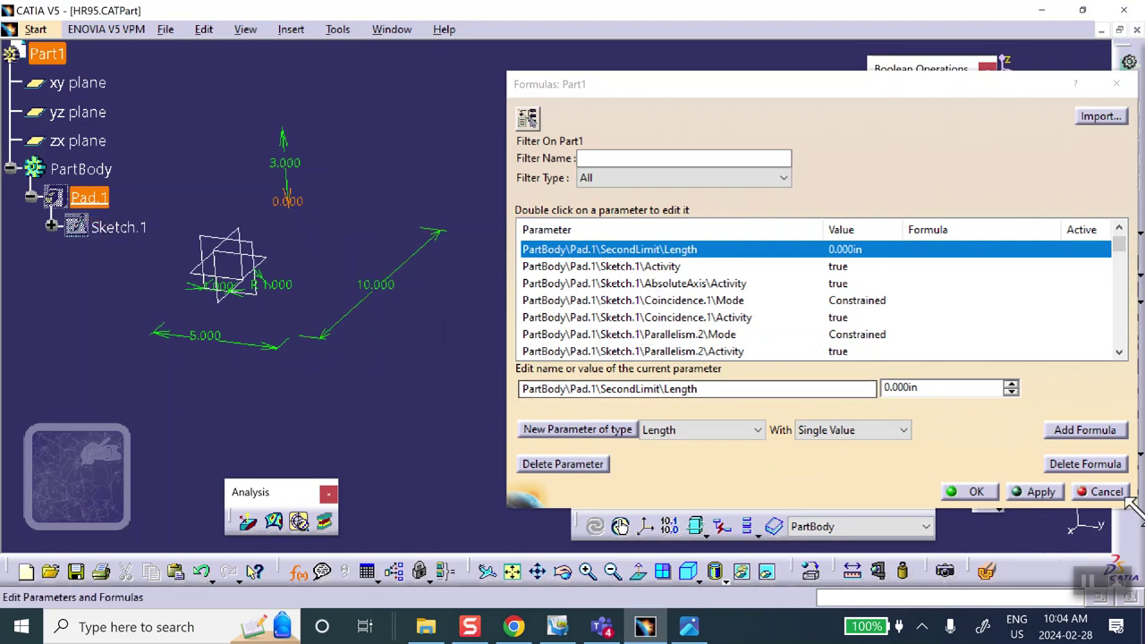
Reopen the Formulas dialog and show Pad.1 again
click(975, 492)
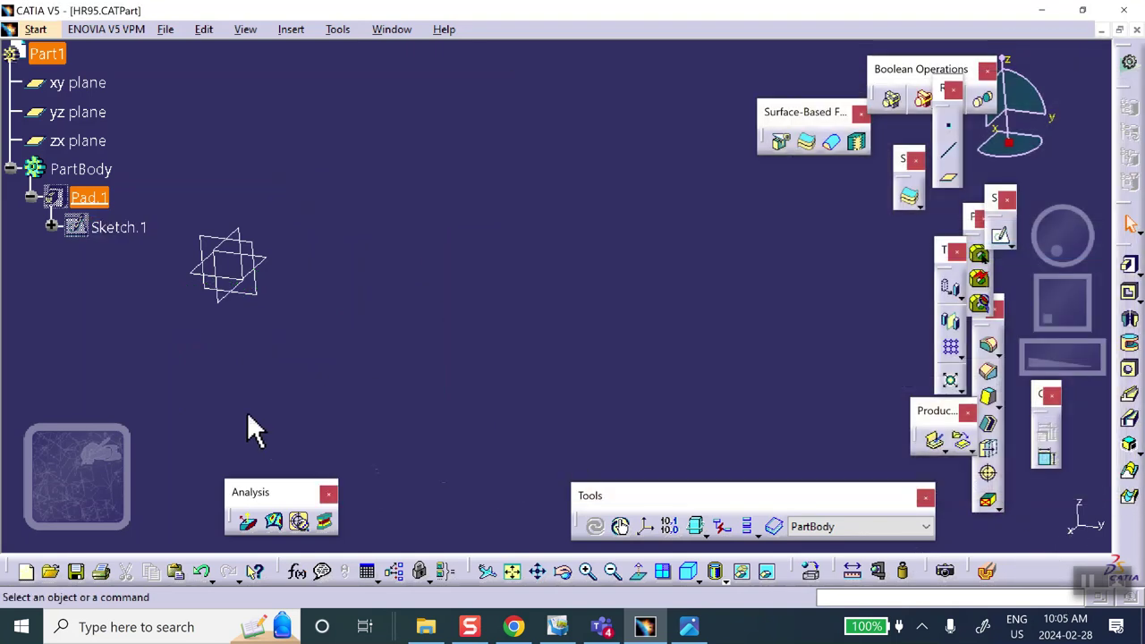
click(81, 199)
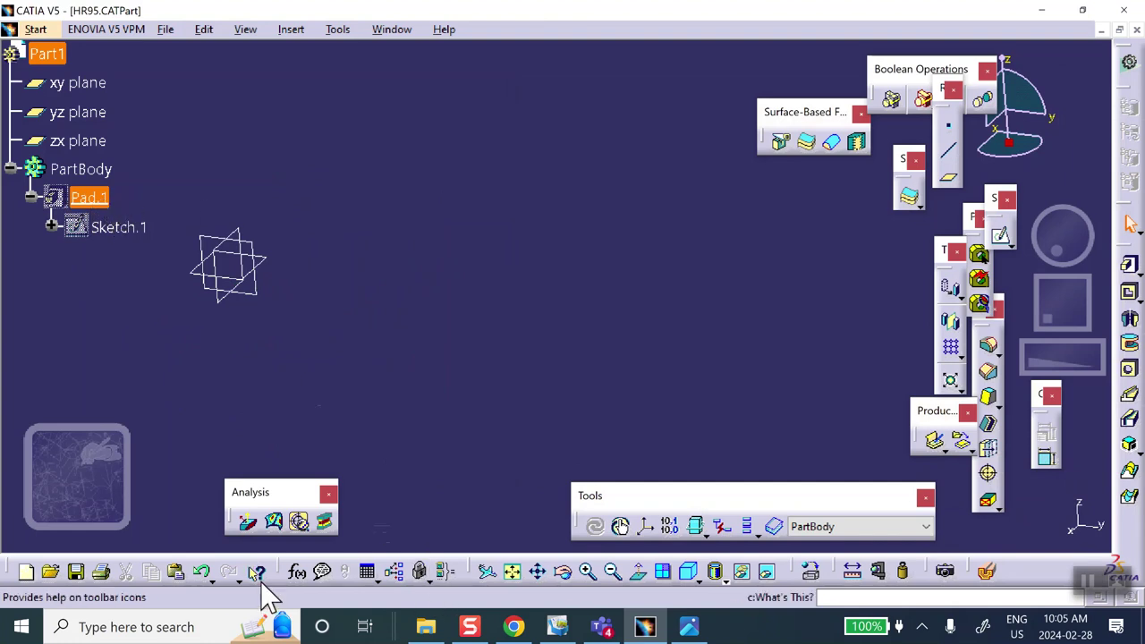
click(295, 573)
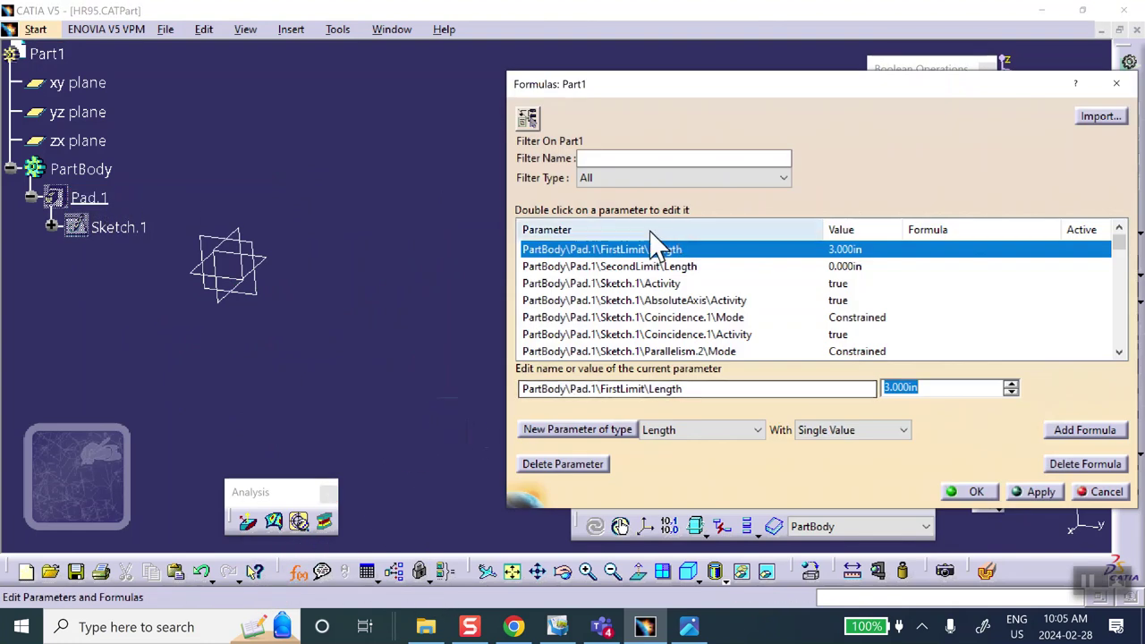
mouse_move(773, 90)
mouse_down()
mouse_move(952, 86)
mouse_move(754, 81)
mouse_up()
right_click(92, 203)
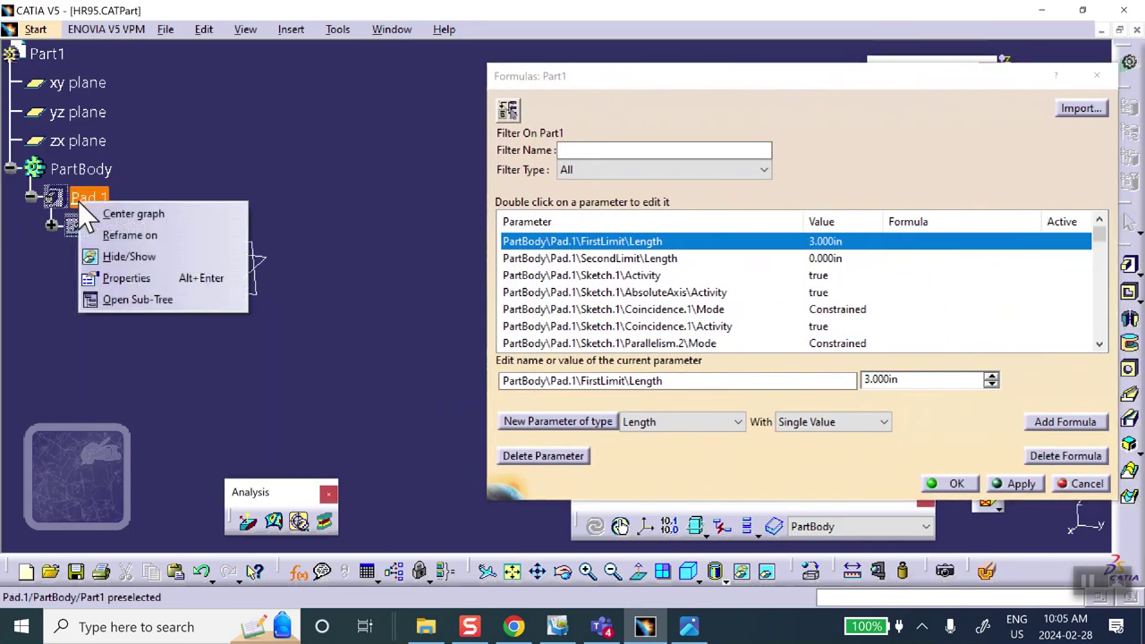
click(121, 257)
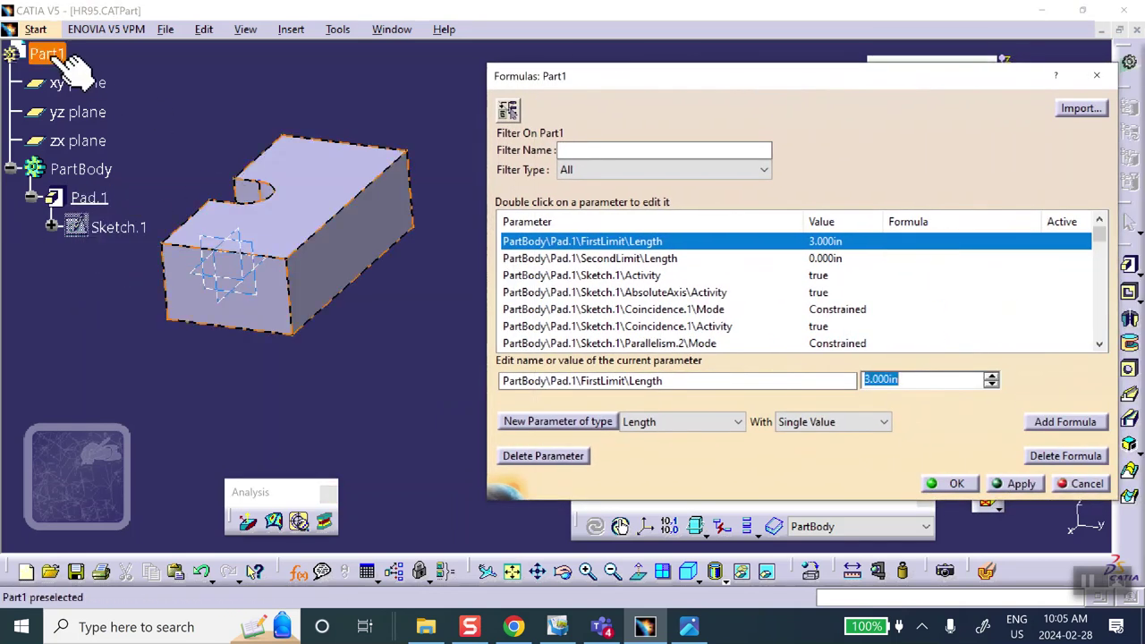
middle_drag(329, 358, 369, 399)
Set the parameter Filter Type to Renamed parameters
click(678, 181)
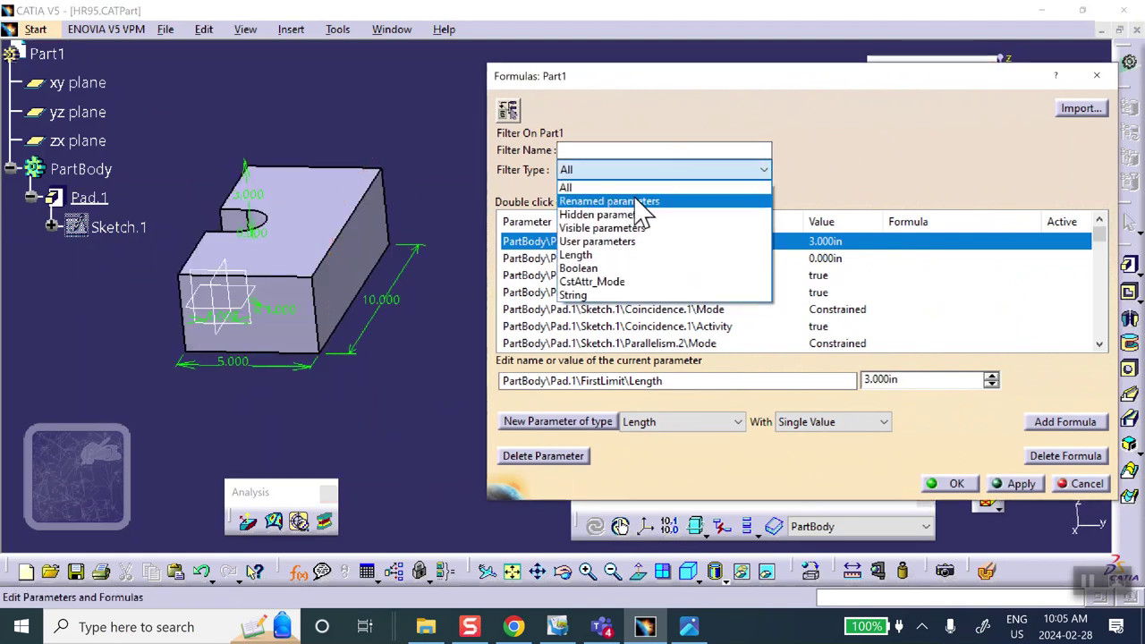
click(638, 200)
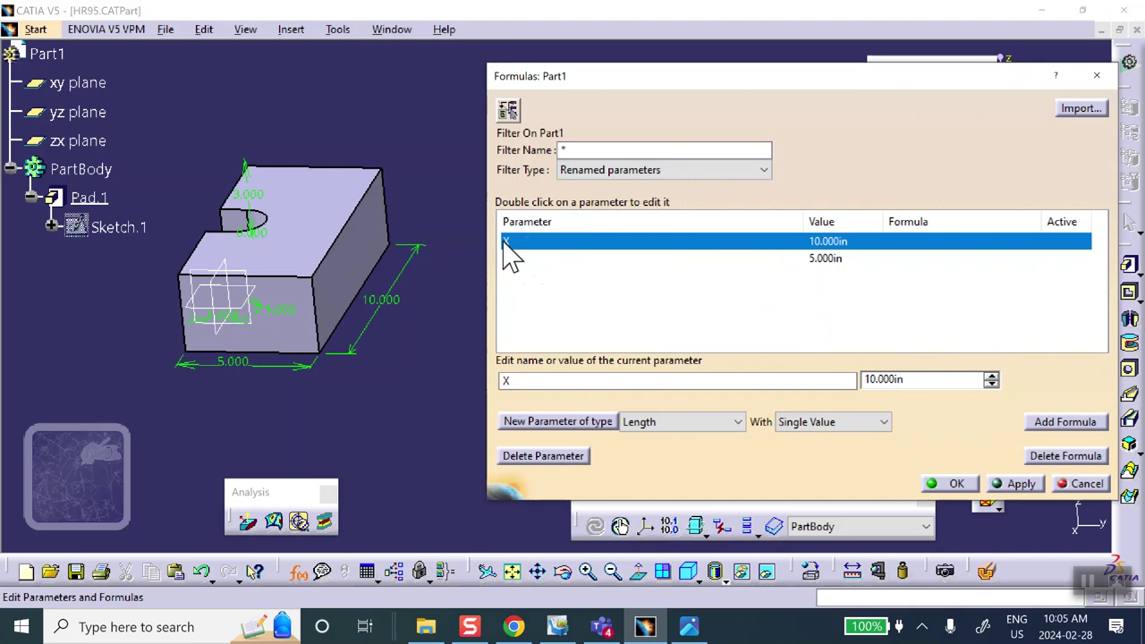
middle_drag(376, 296, 412, 308)
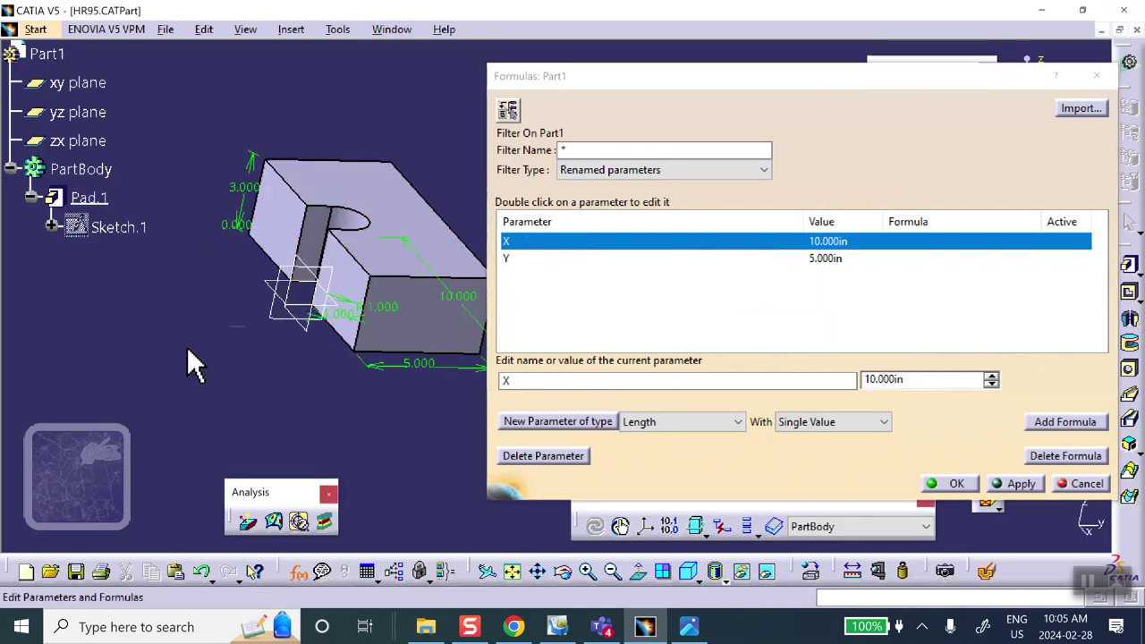
middle_drag(187, 358, 197, 402)
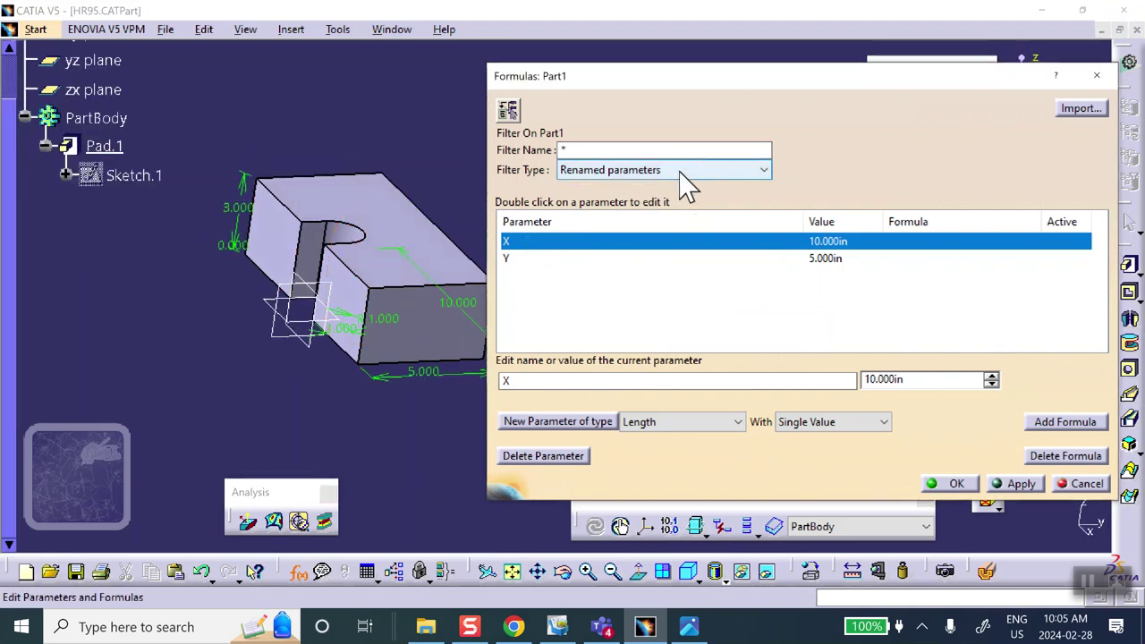
click(689, 172)
Rename the slot radius to R, the 1.000 length to T and the 3.000 pad height to Z
click(627, 185)
middle_drag(189, 204, 166, 248)
click(408, 344)
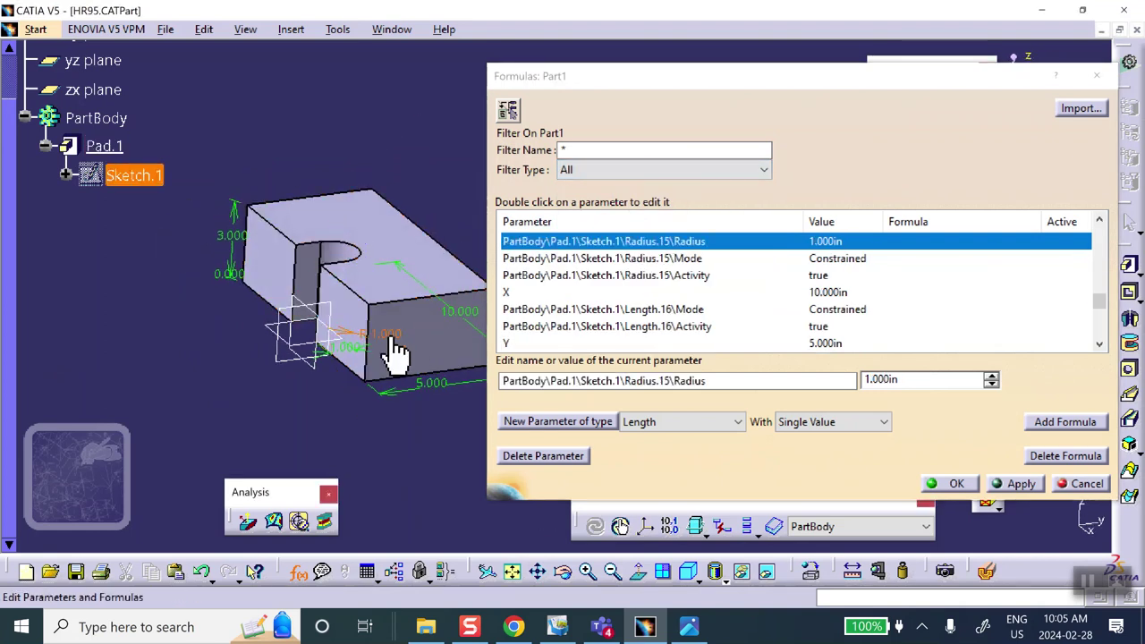
click(741, 381)
click(741, 381)
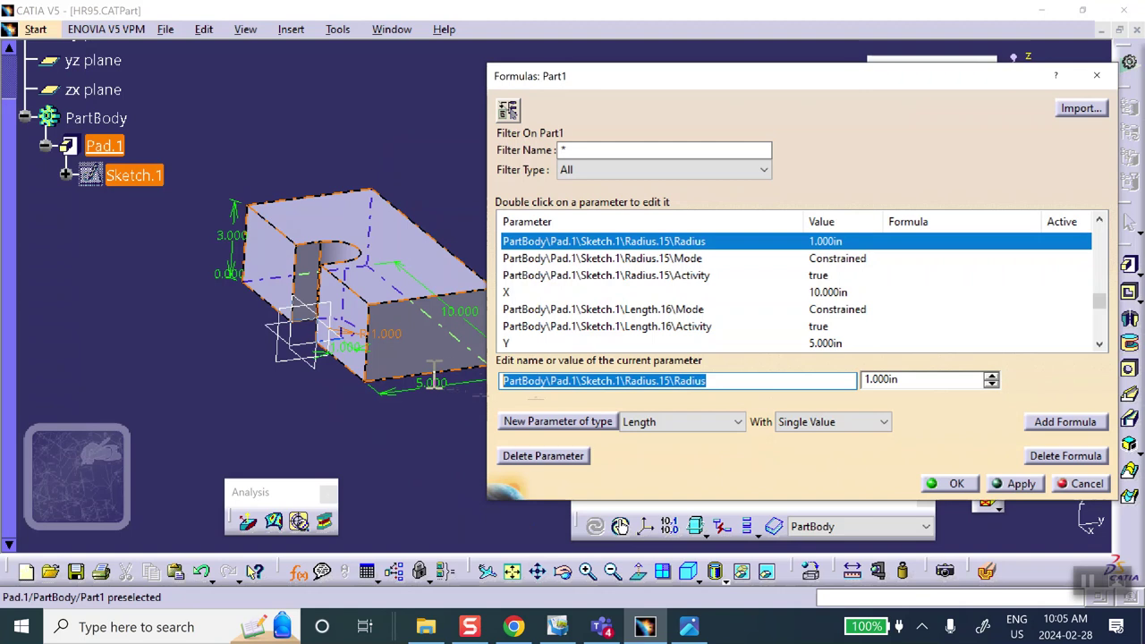
text(R)
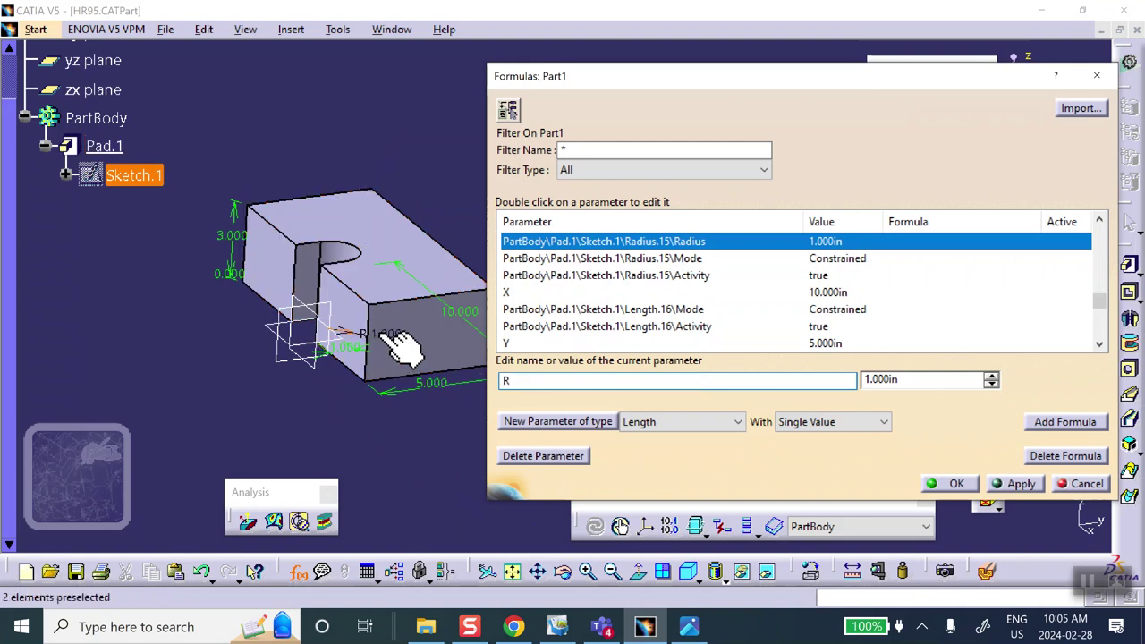
click(356, 364)
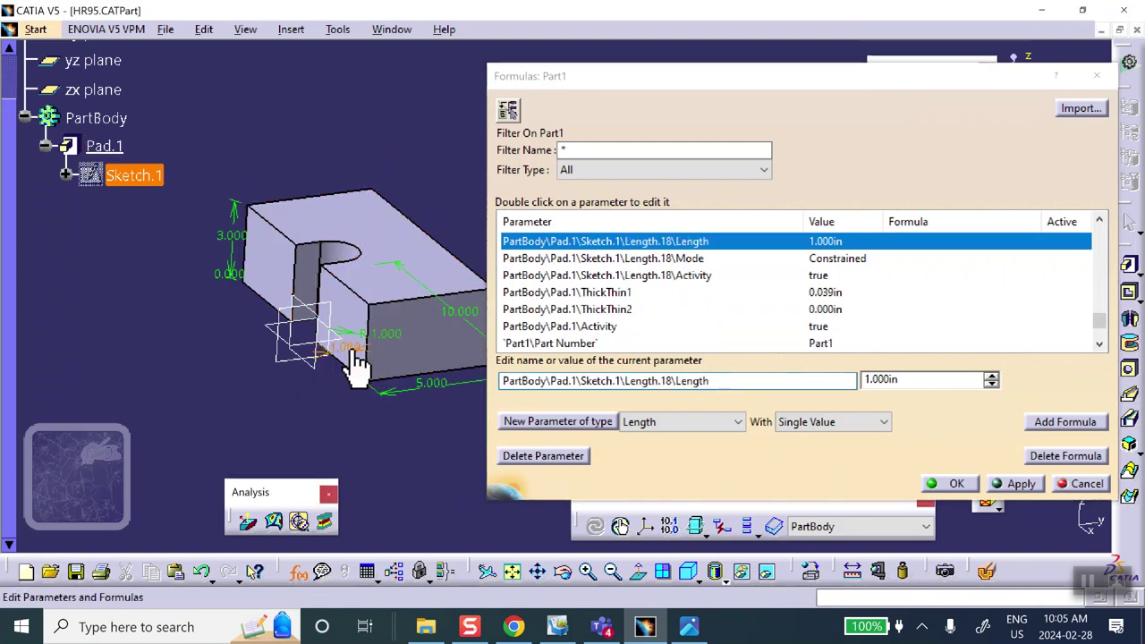
click(754, 385)
text(T)
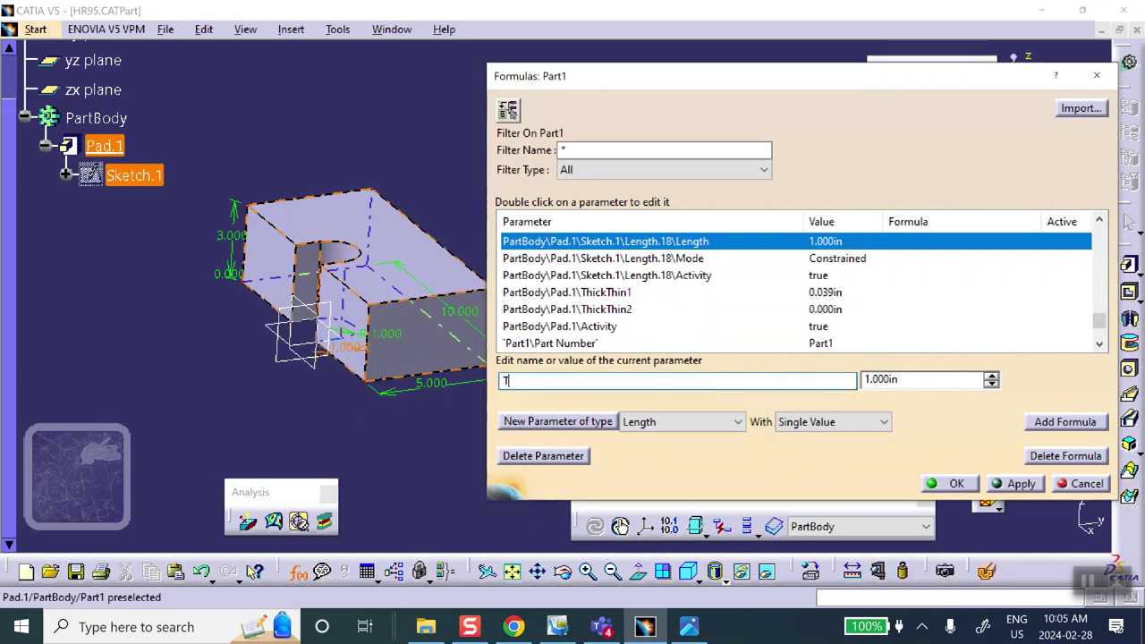
click(233, 236)
click(690, 380)
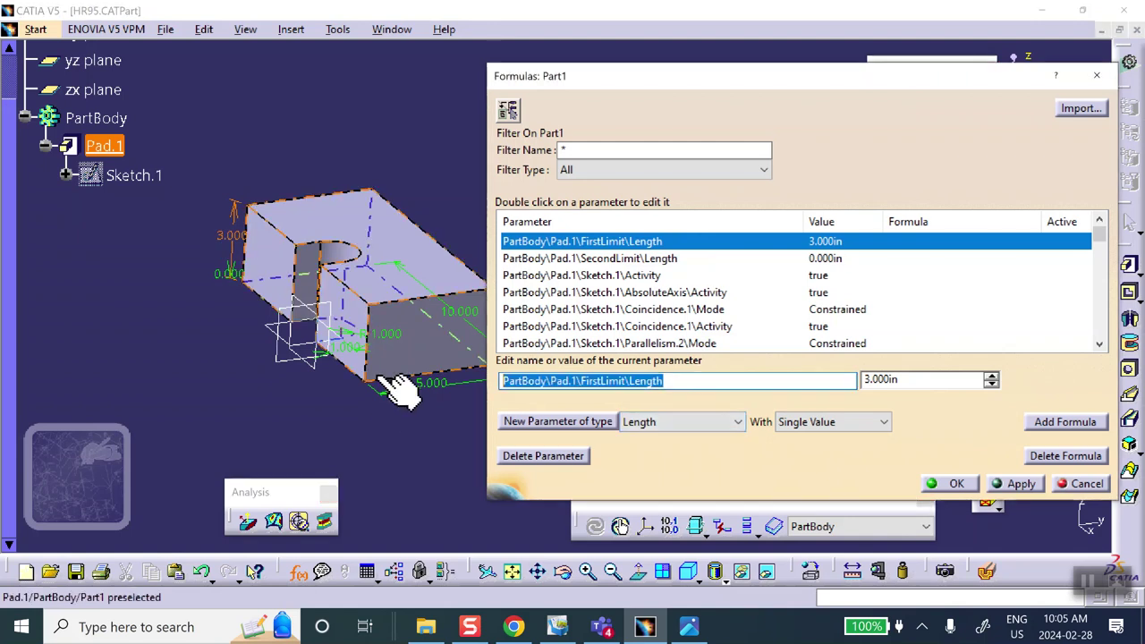
text(Z)
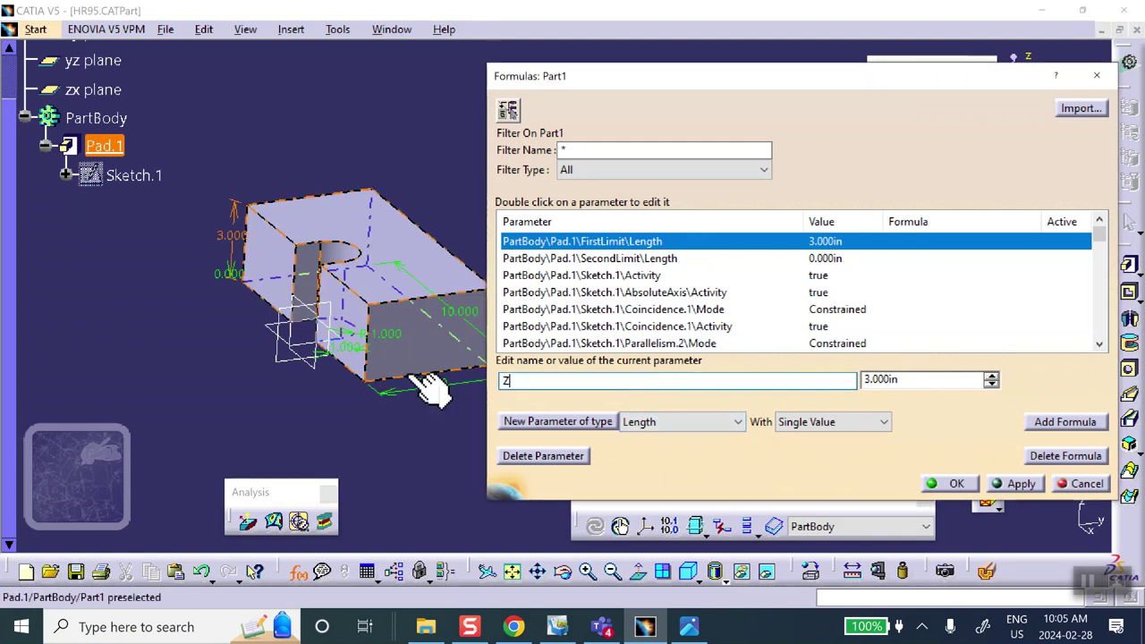
click(967, 483)
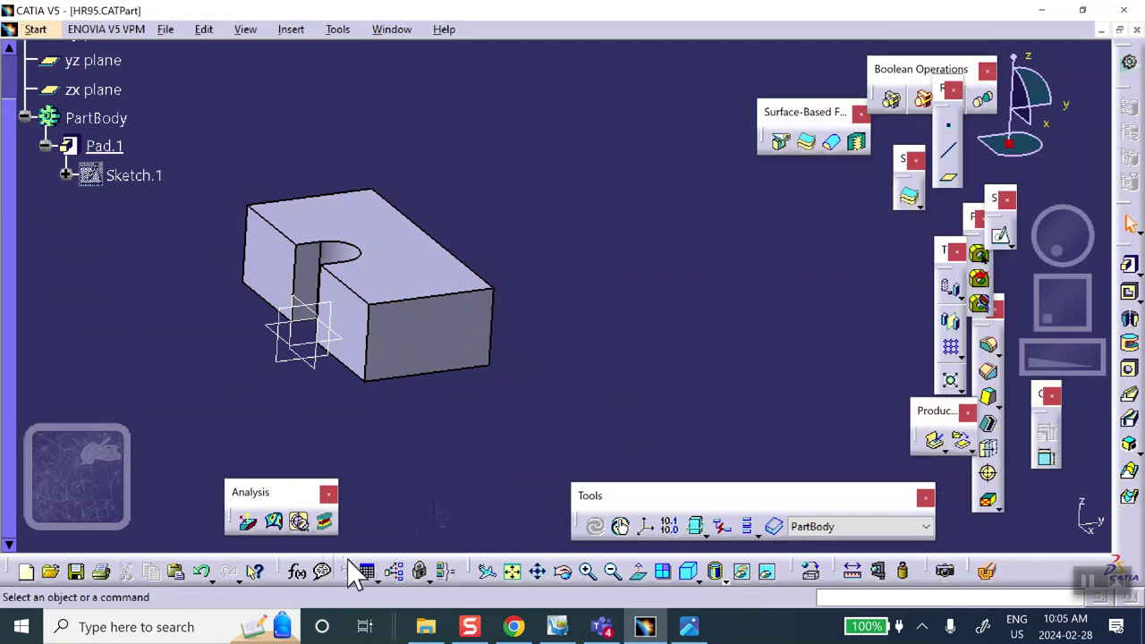
Filter the parameter list to the renamed parameters Z, R, X, Y, T, then start a design table
click(297, 570)
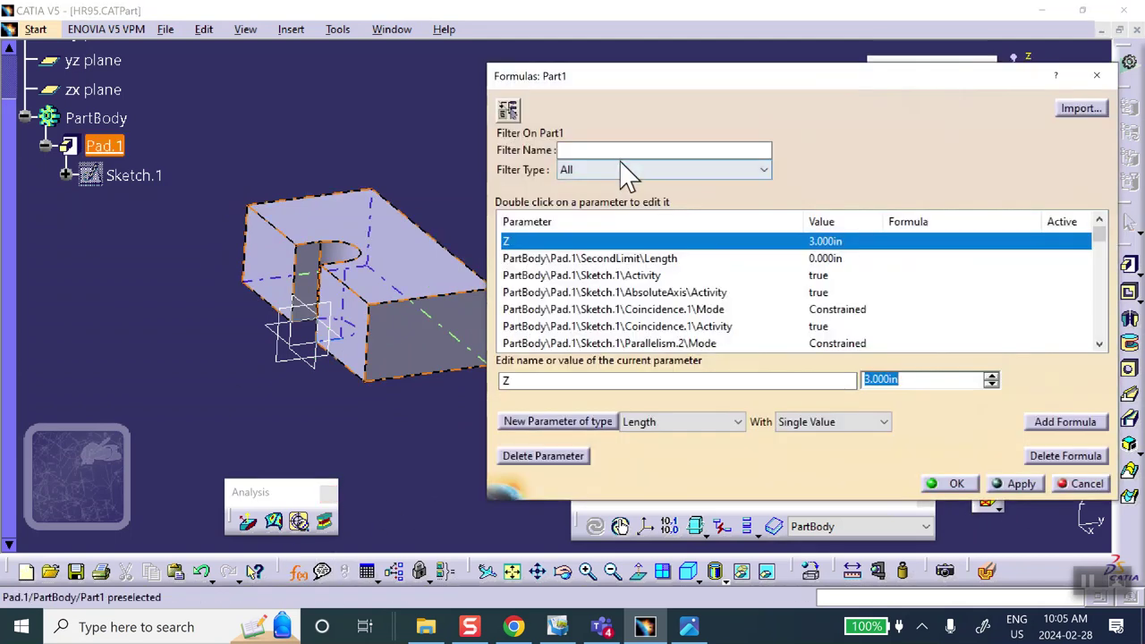
click(613, 172)
click(598, 202)
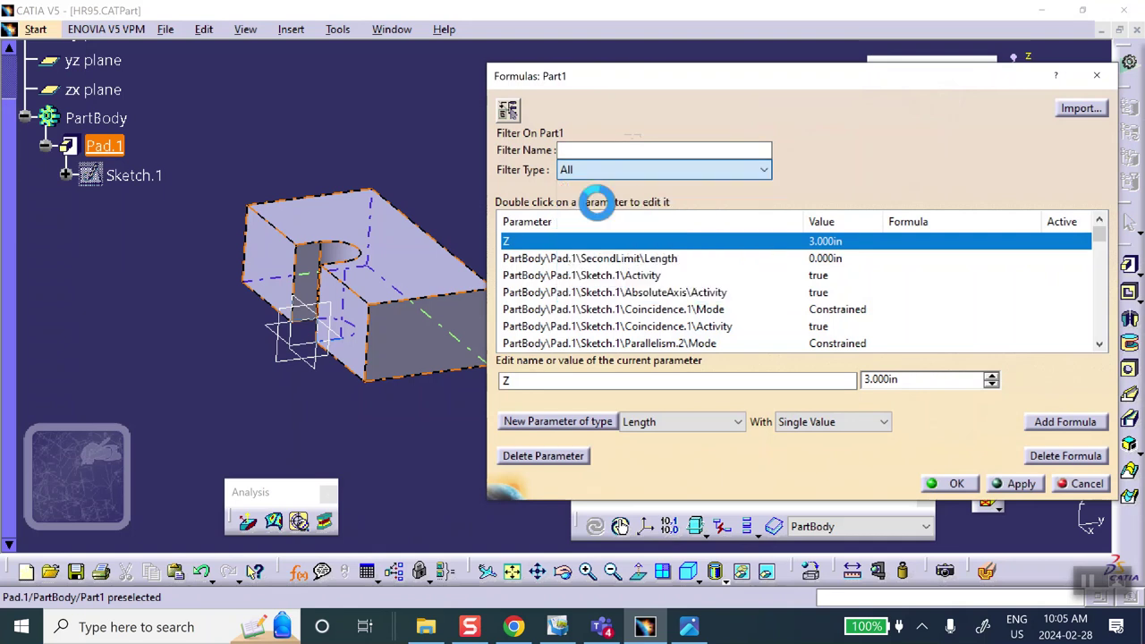
middle_drag(412, 140, 335, 155)
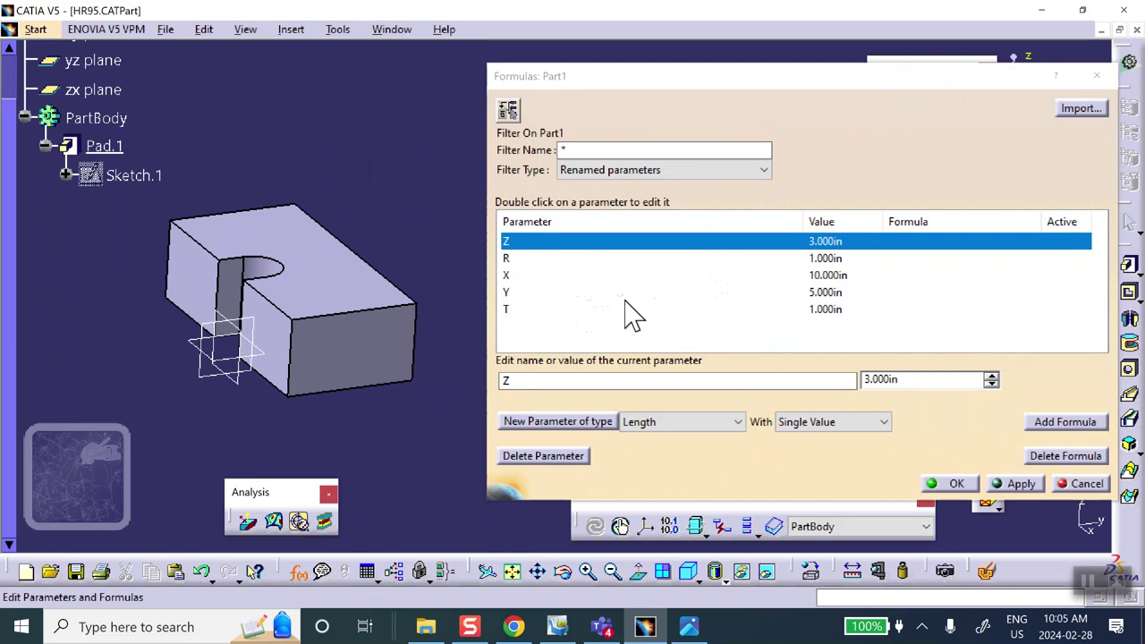
click(960, 484)
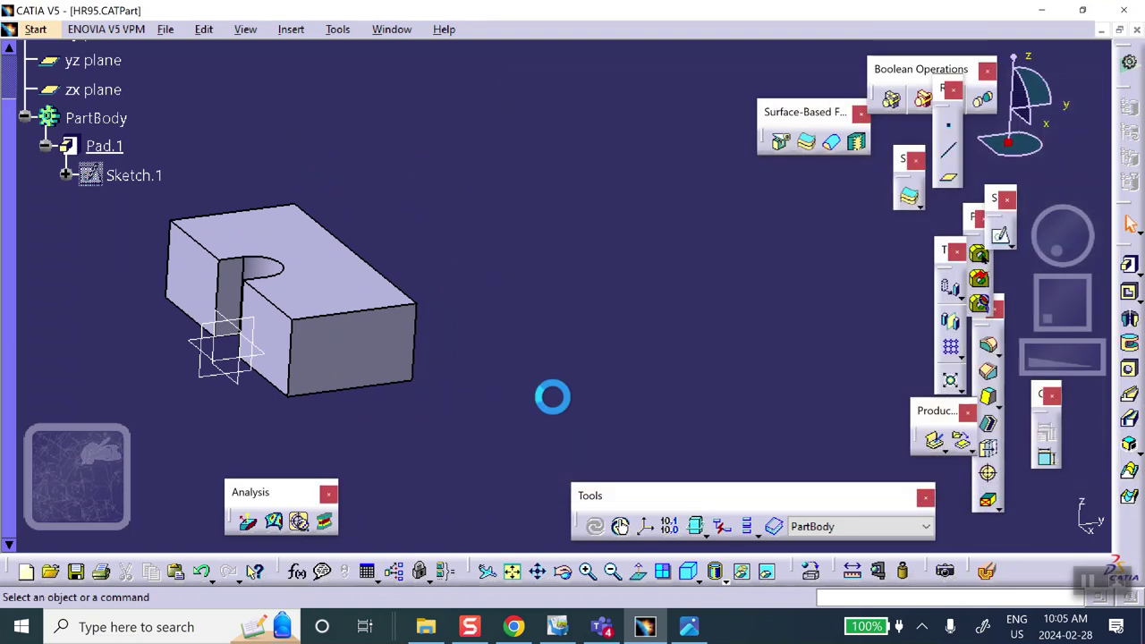
click(367, 572)
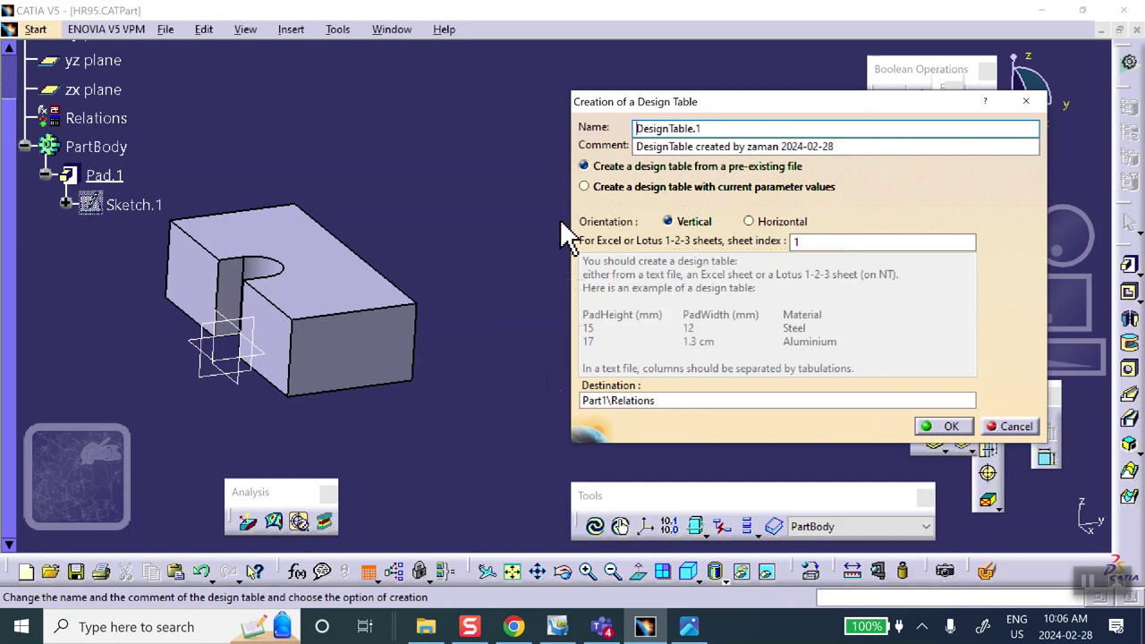
Build DesignTable.1 from current parameter values instead of an existing file
middle_drag(273, 179, 260, 211)
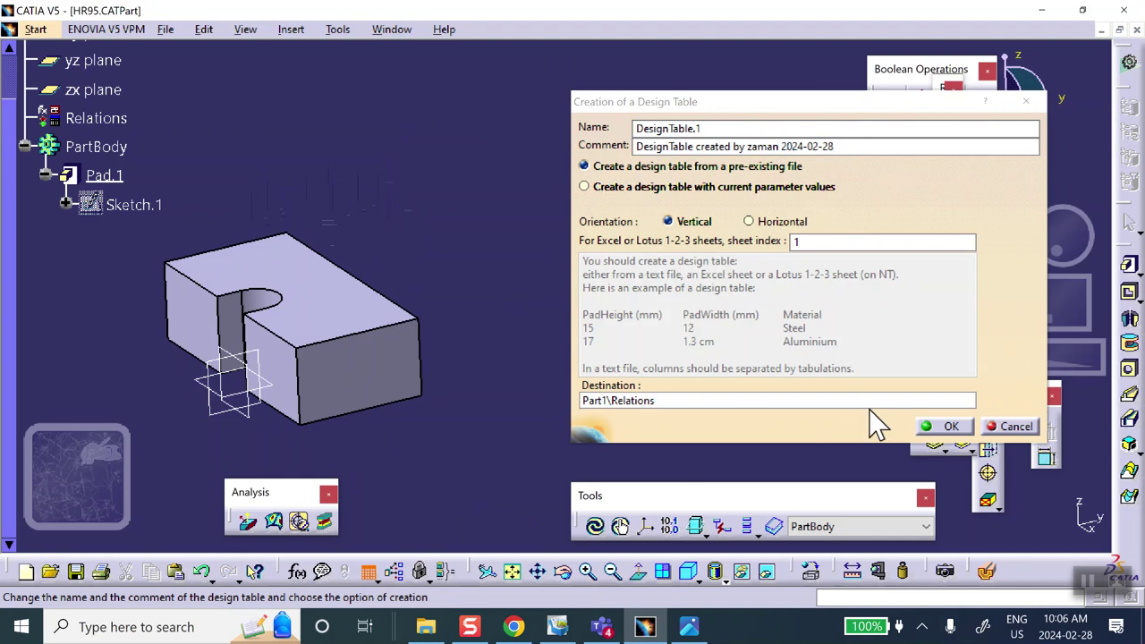
click(947, 427)
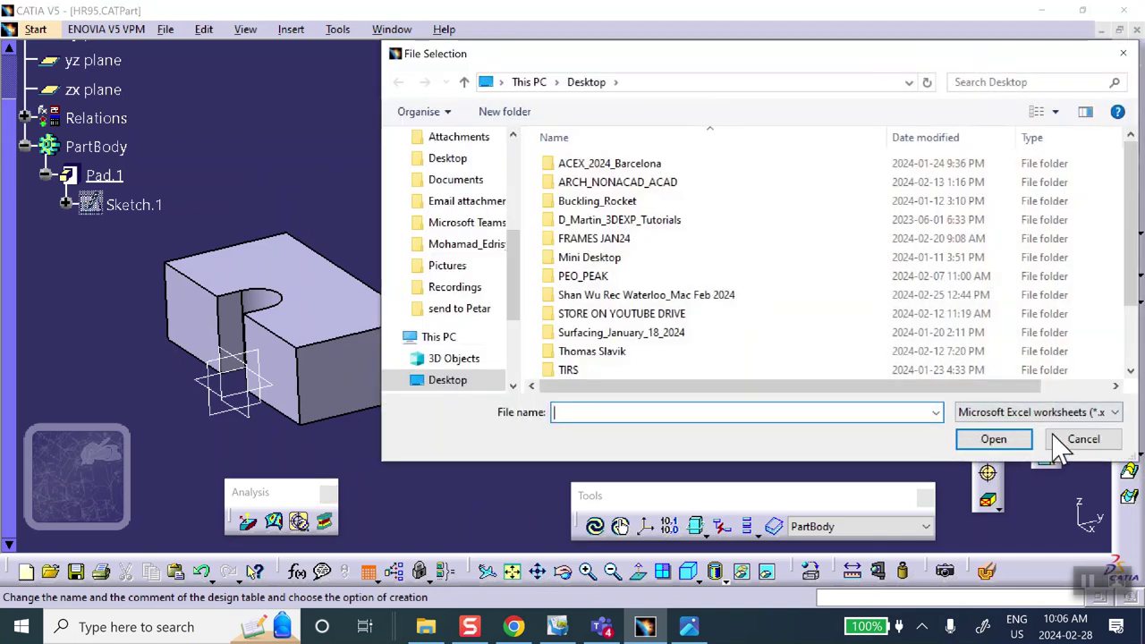
click(1065, 435)
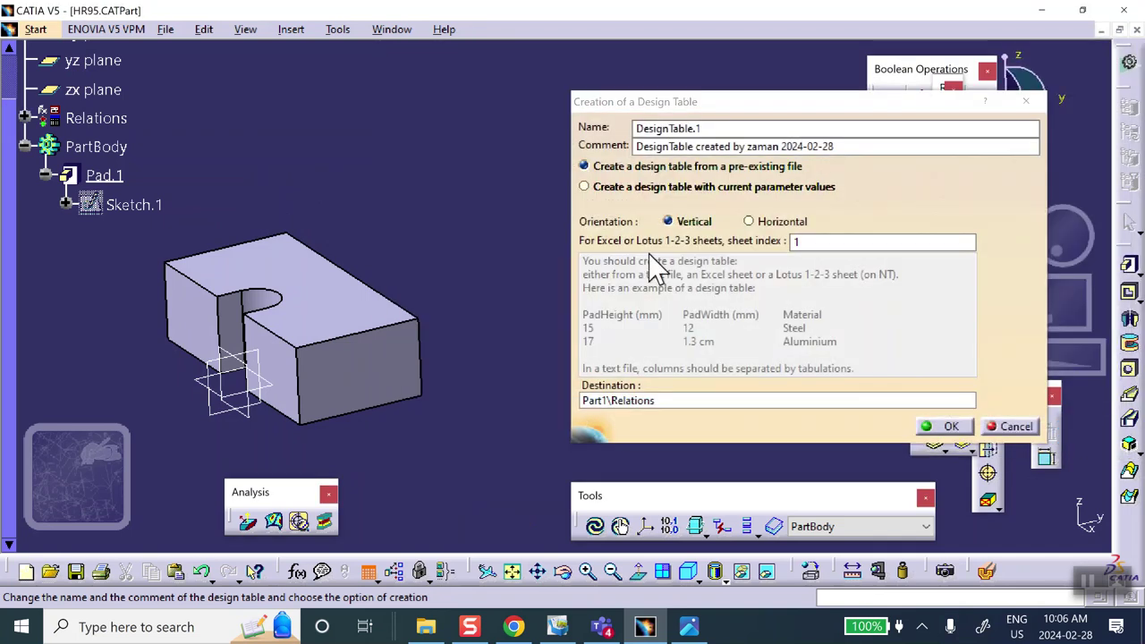
click(585, 187)
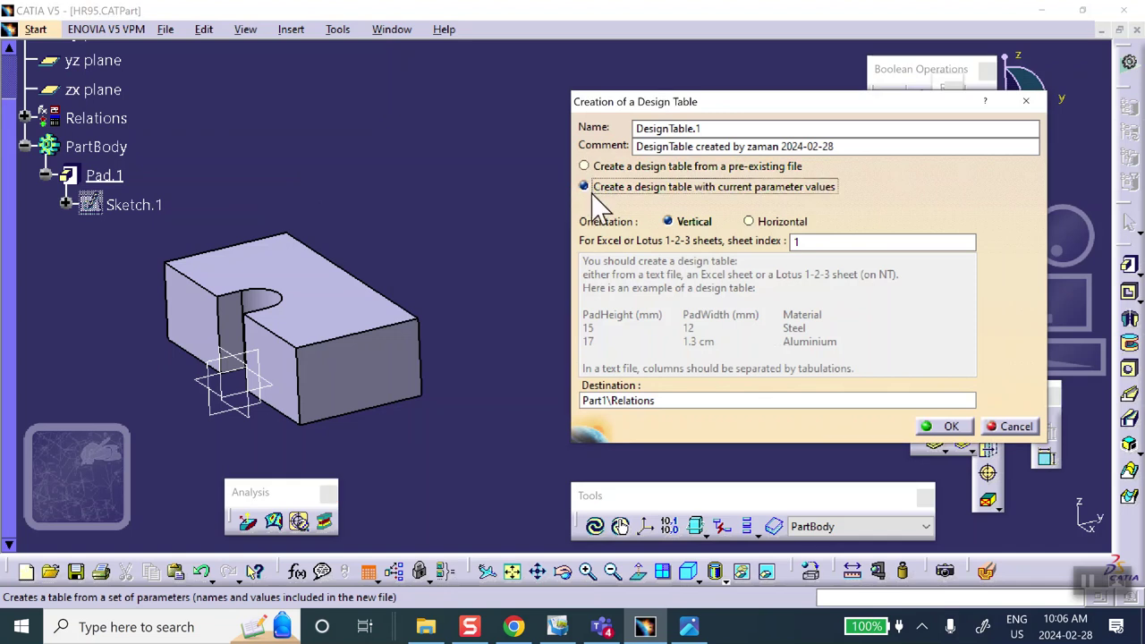
click(957, 429)
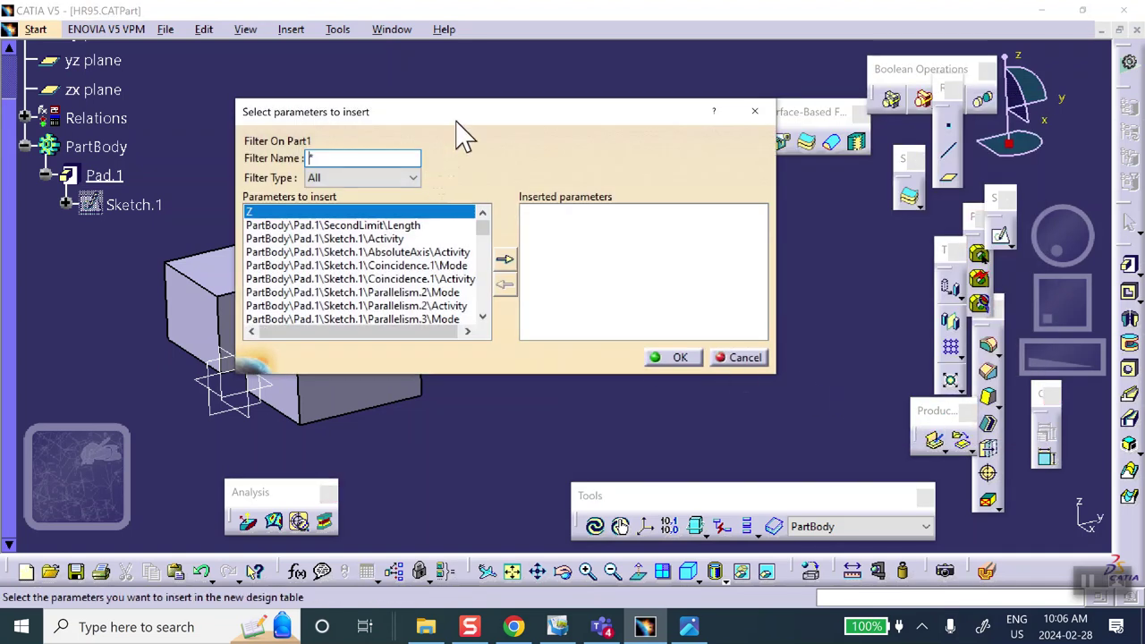
Filter to renamed parameters and insert X, Y, Z, R and T into the design table
drag(464, 134, 690, 135)
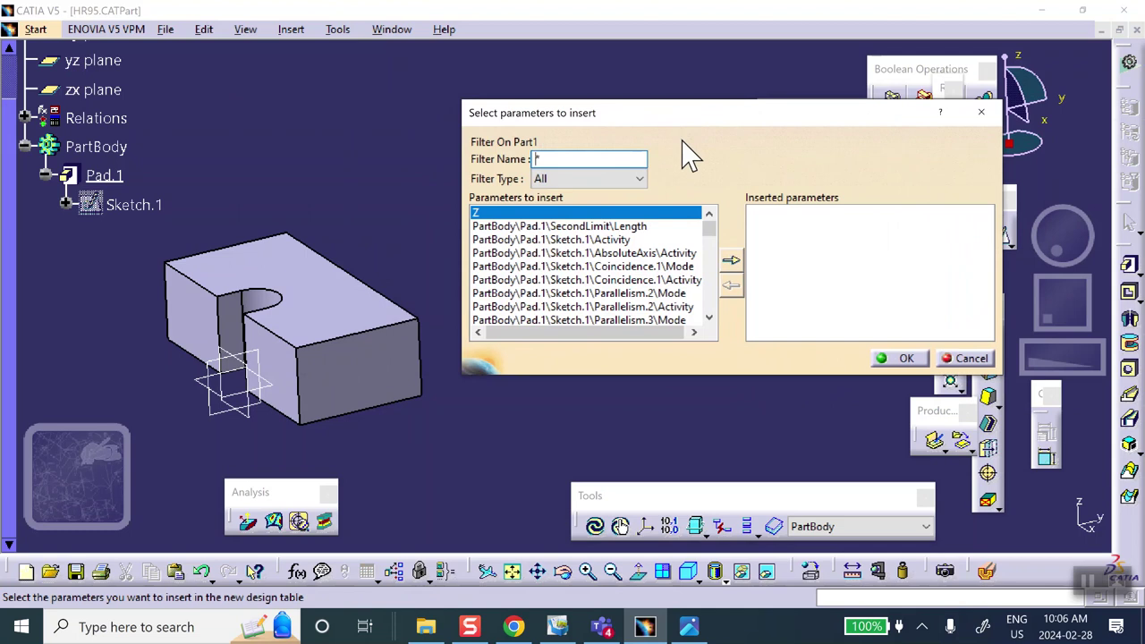
click(633, 187)
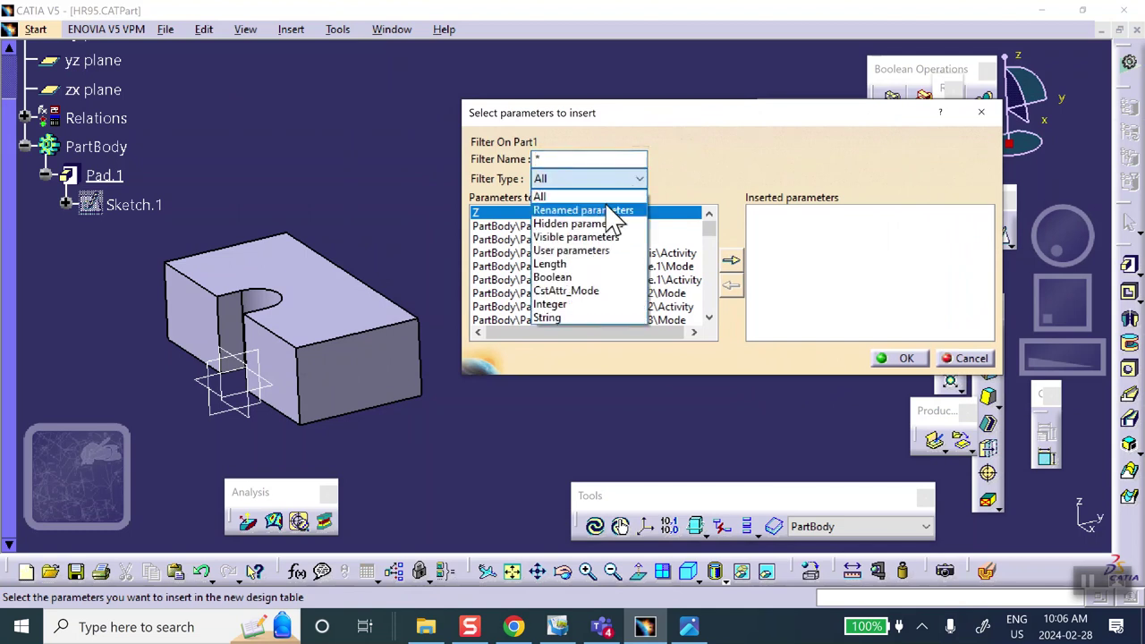
click(603, 207)
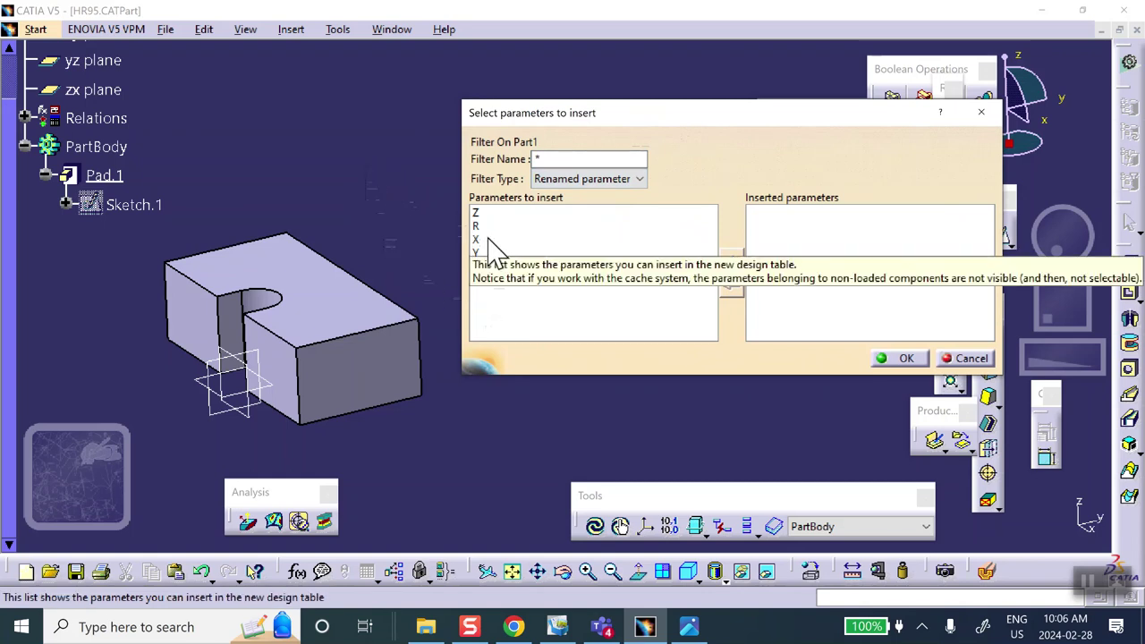
click(544, 238)
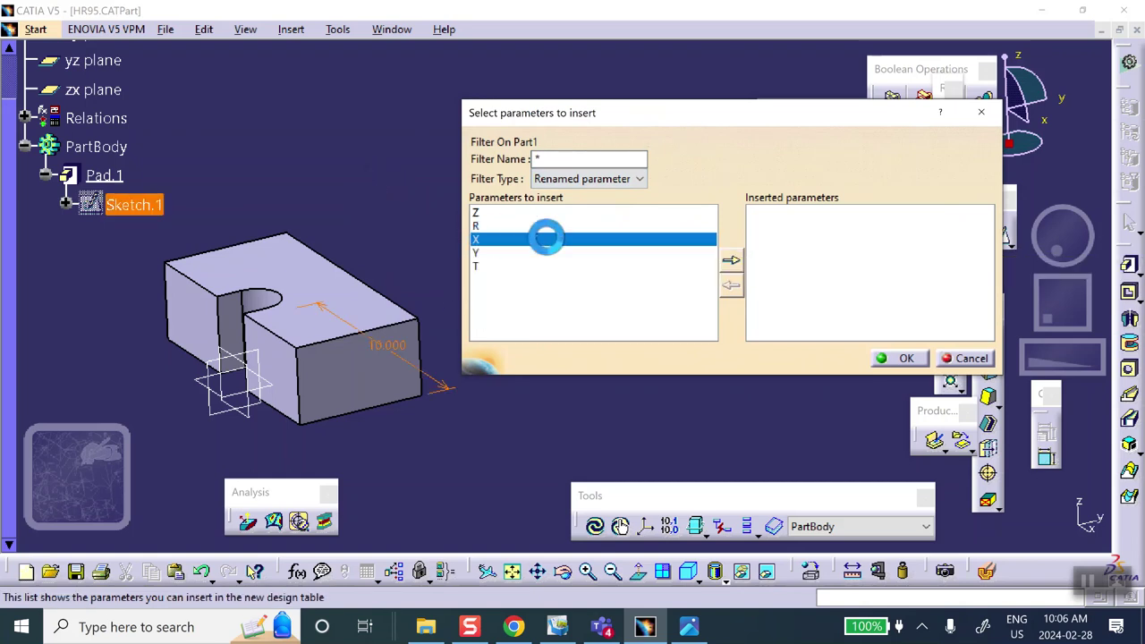
click(734, 261)
click(484, 238)
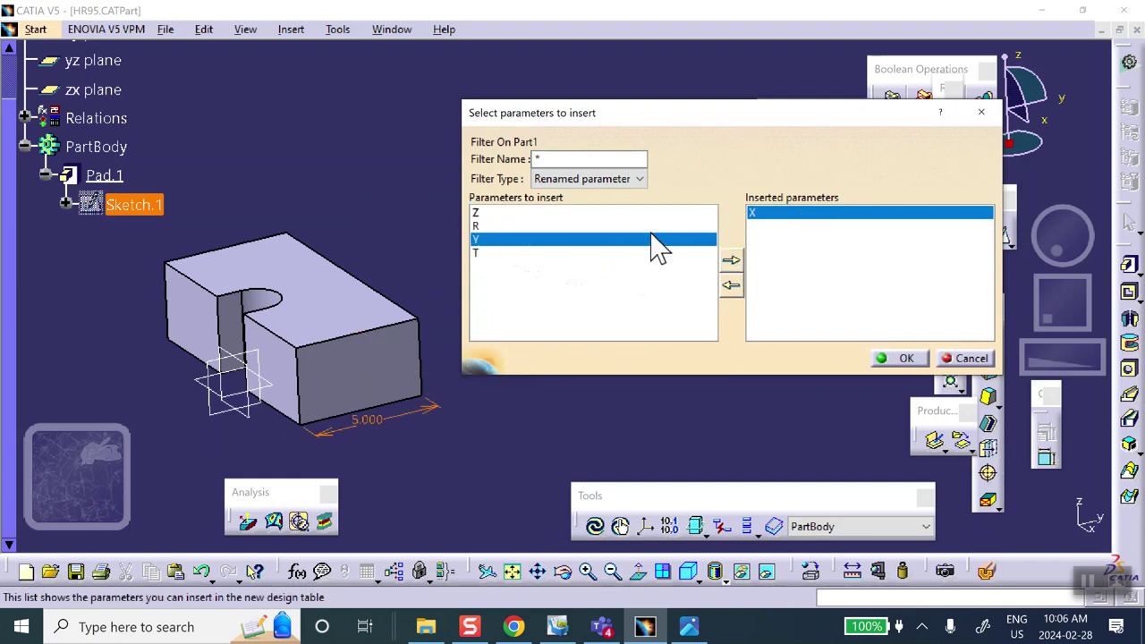
click(730, 260)
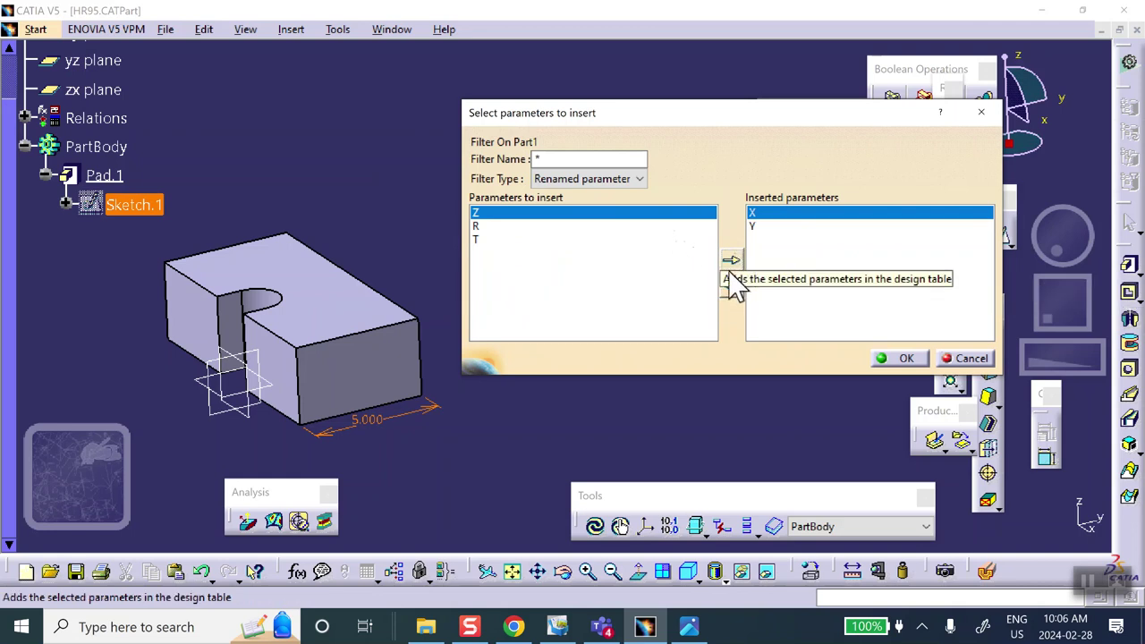
click(734, 263)
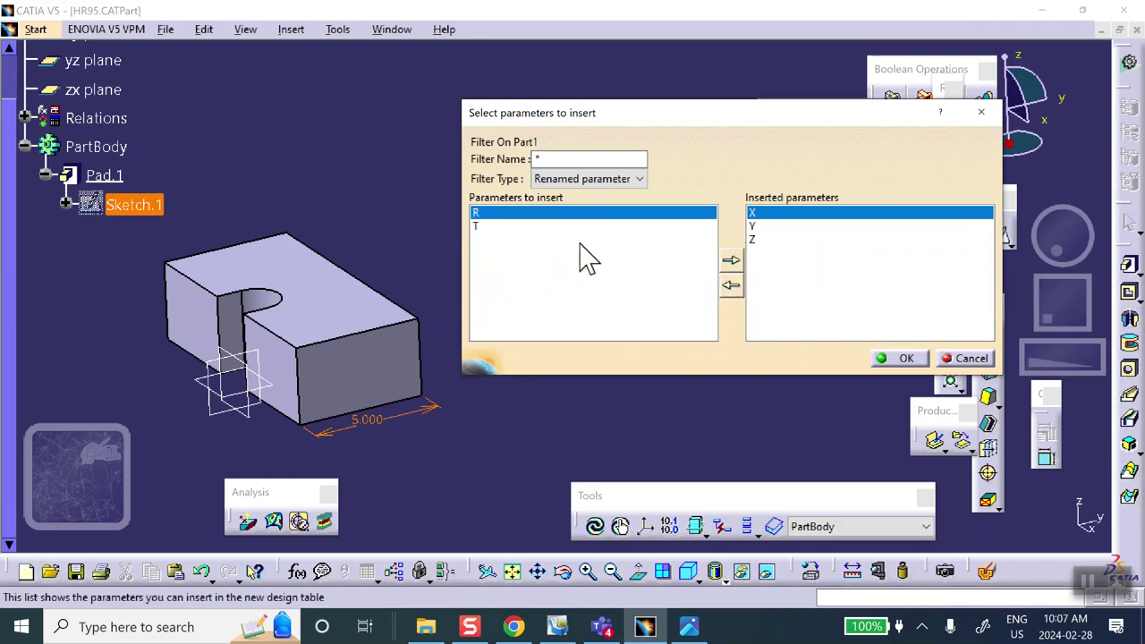
click(731, 262)
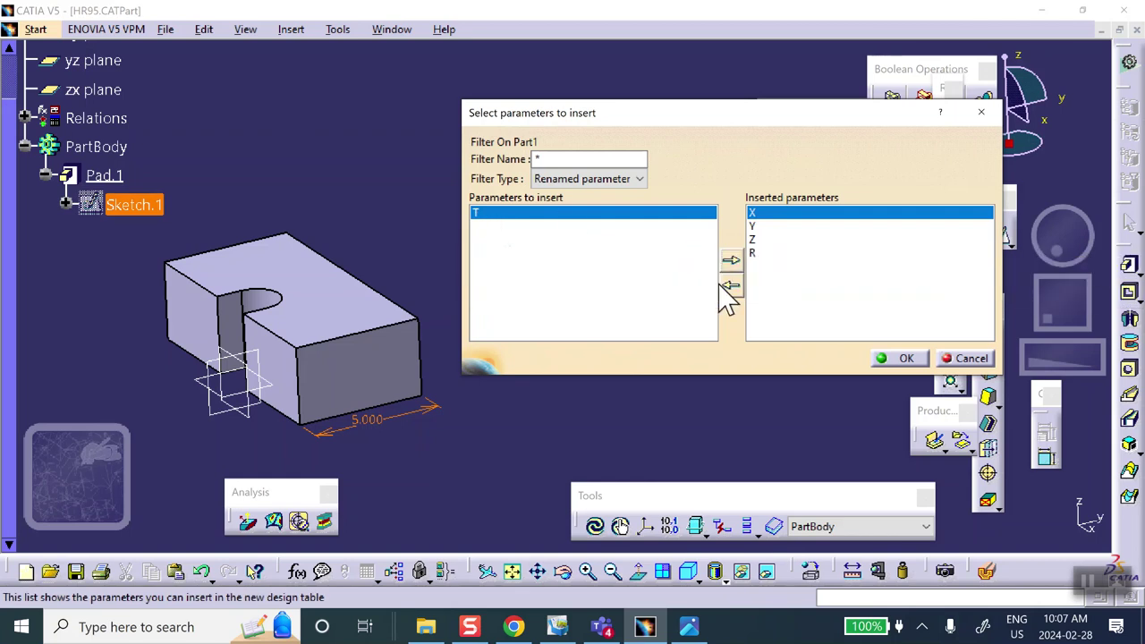
click(726, 261)
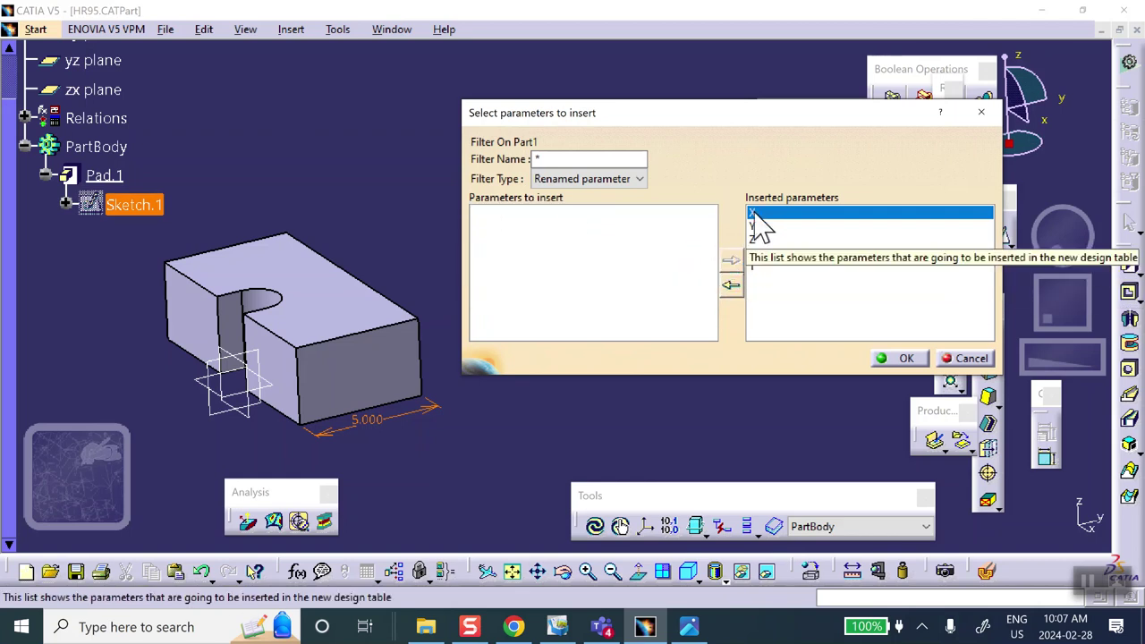
click(908, 359)
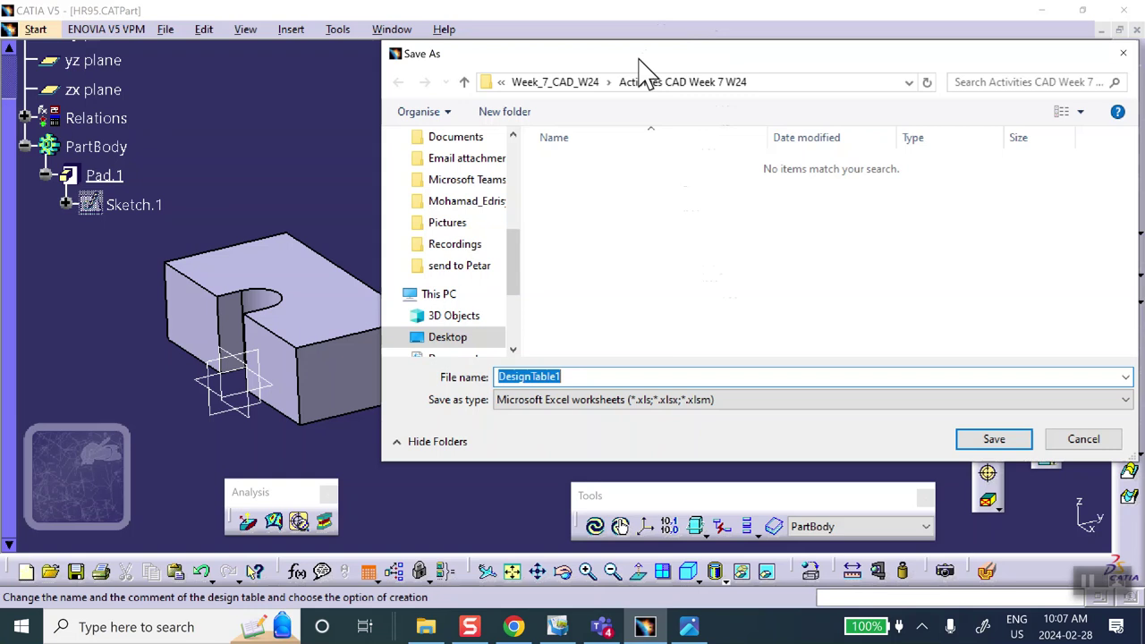
Append 'a' to the DesignTable1 file name and save it as an Excel worksheet
drag(639, 58, 490, 68)
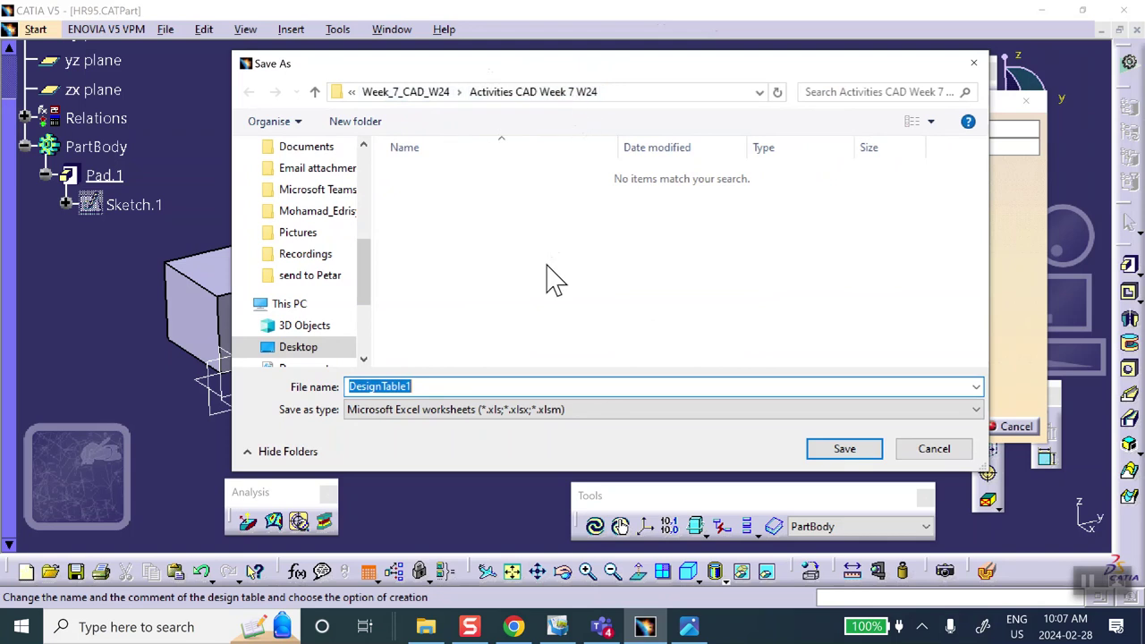
click(411, 387)
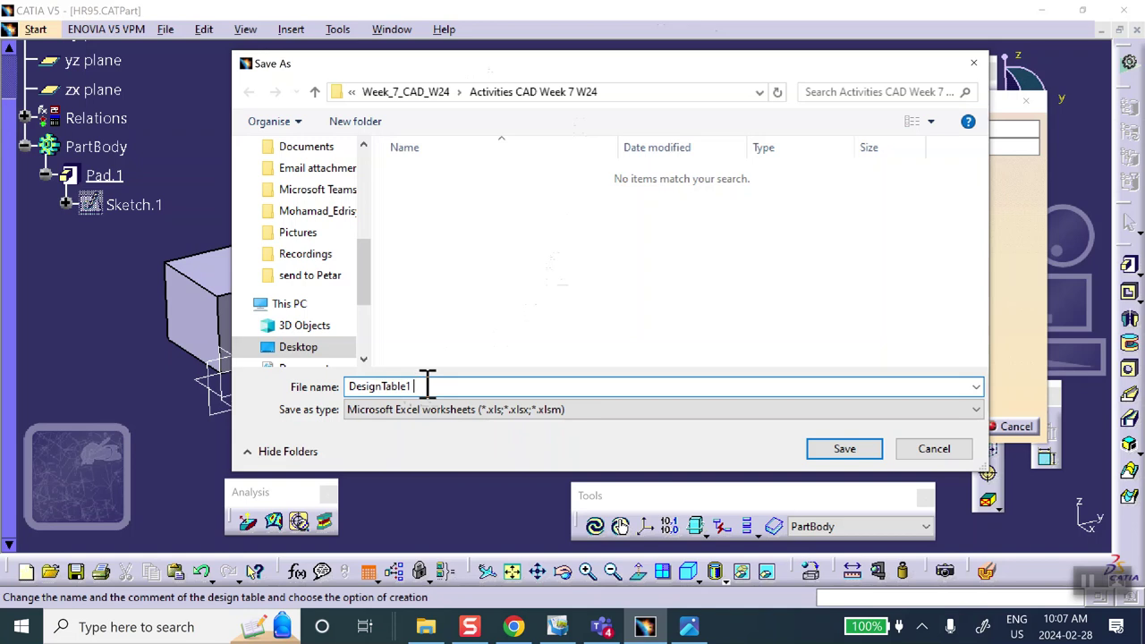
text(activity HR95)
click(870, 451)
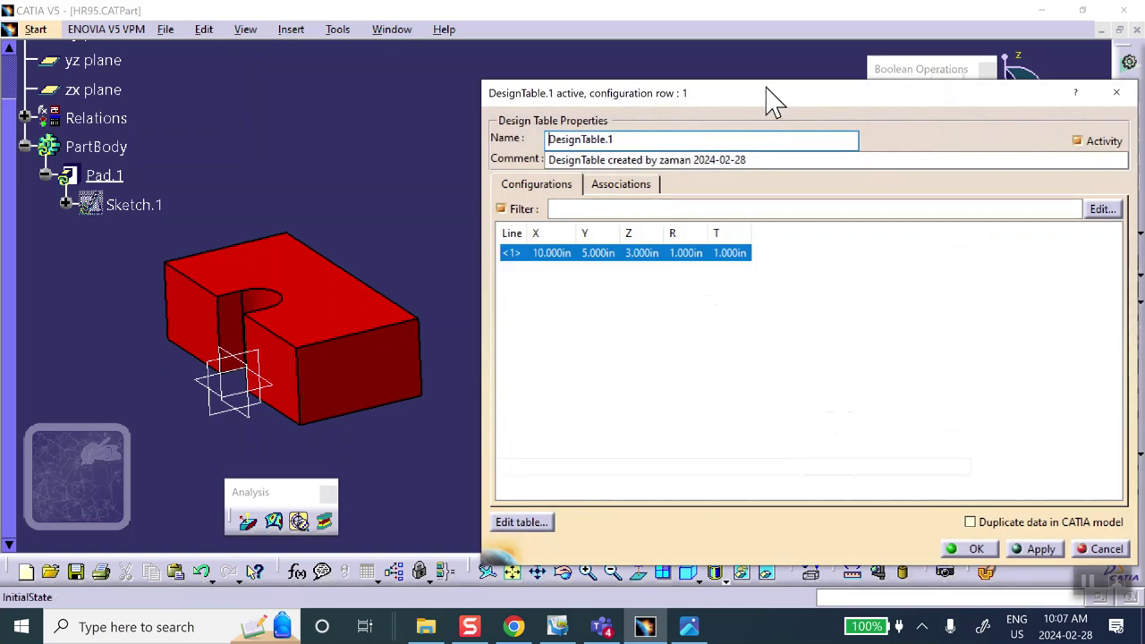
Apply configuration row 1 (X 10, Y 5, Z 3, R 1, T 1) and open the table in Excel
drag(774, 103, 718, 71)
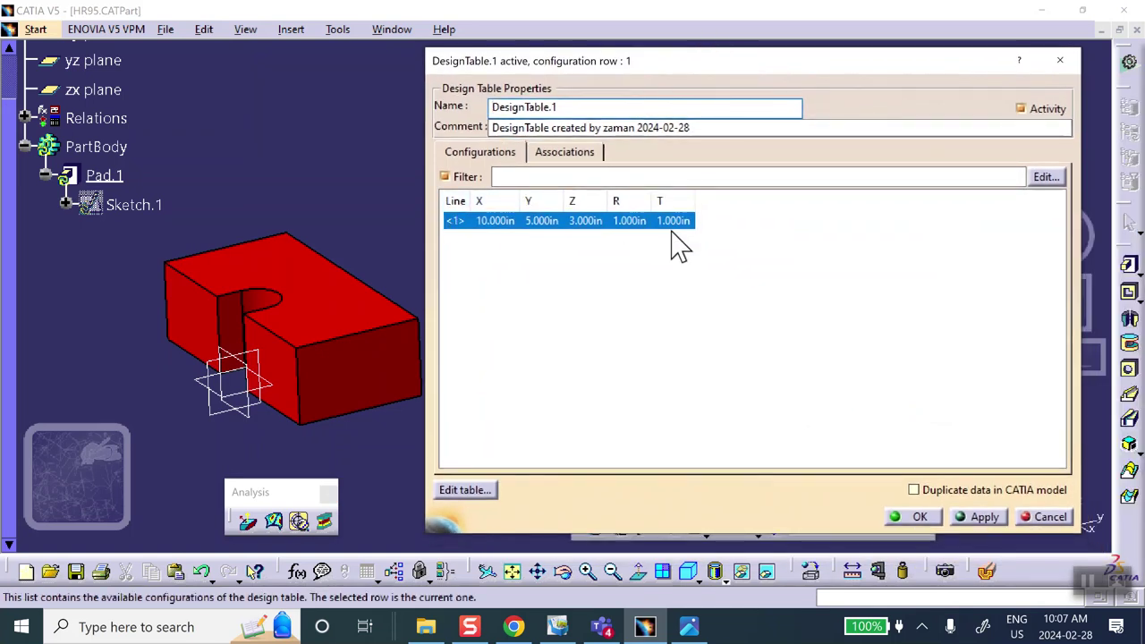
click(984, 517)
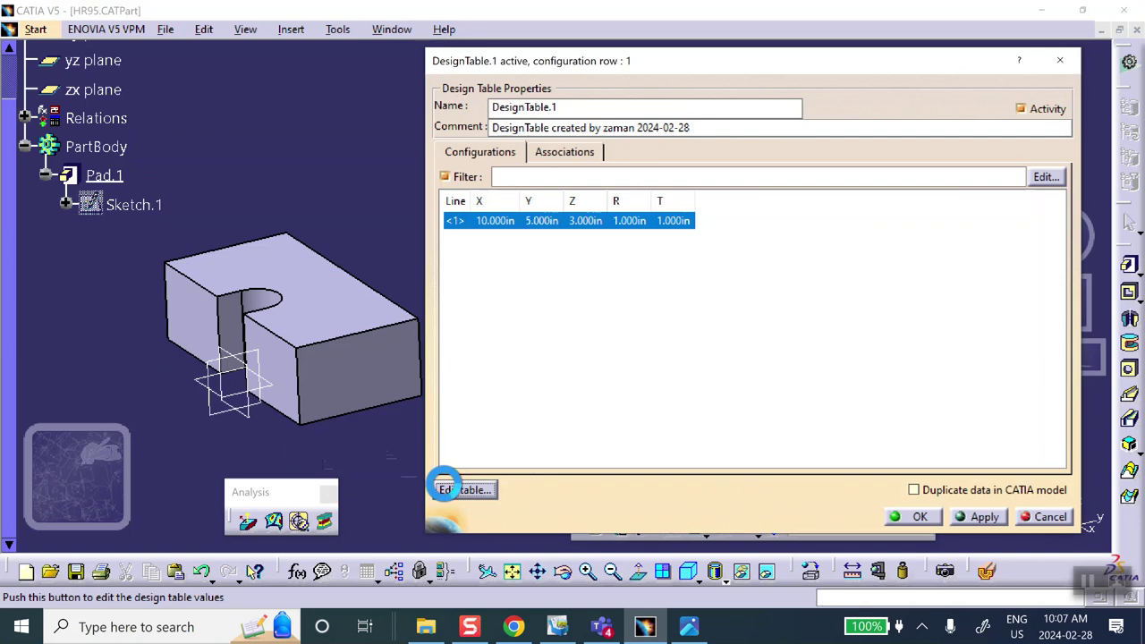
click(448, 489)
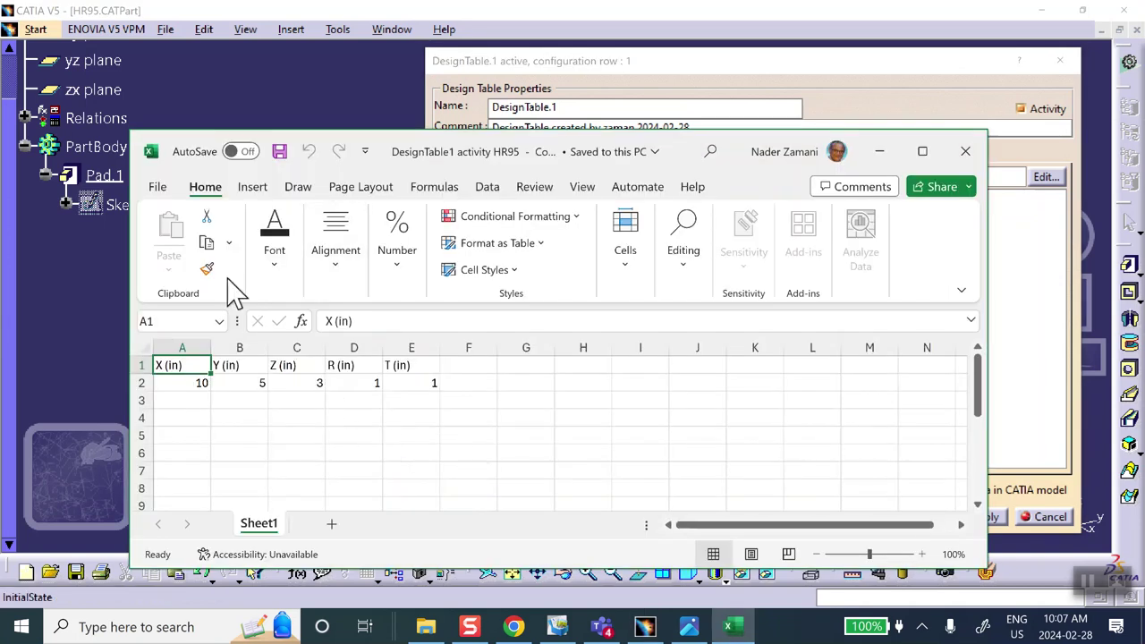
Enter row 3 values 5, 5, 2, 1, 0.5 in the design table spreadsheet
click(183, 402)
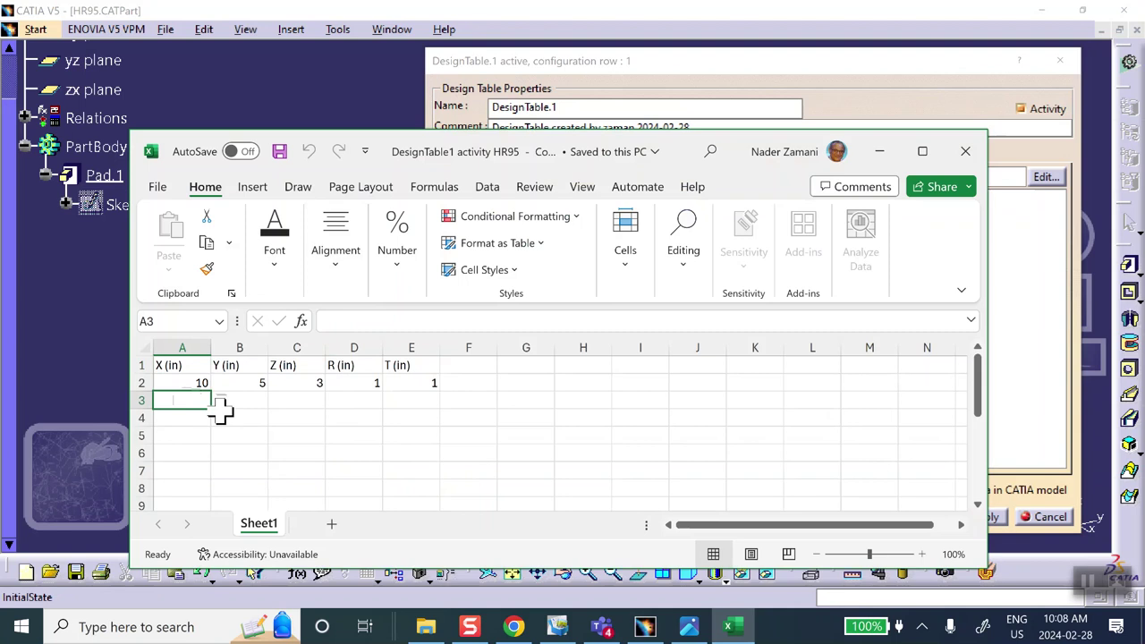
text(5)
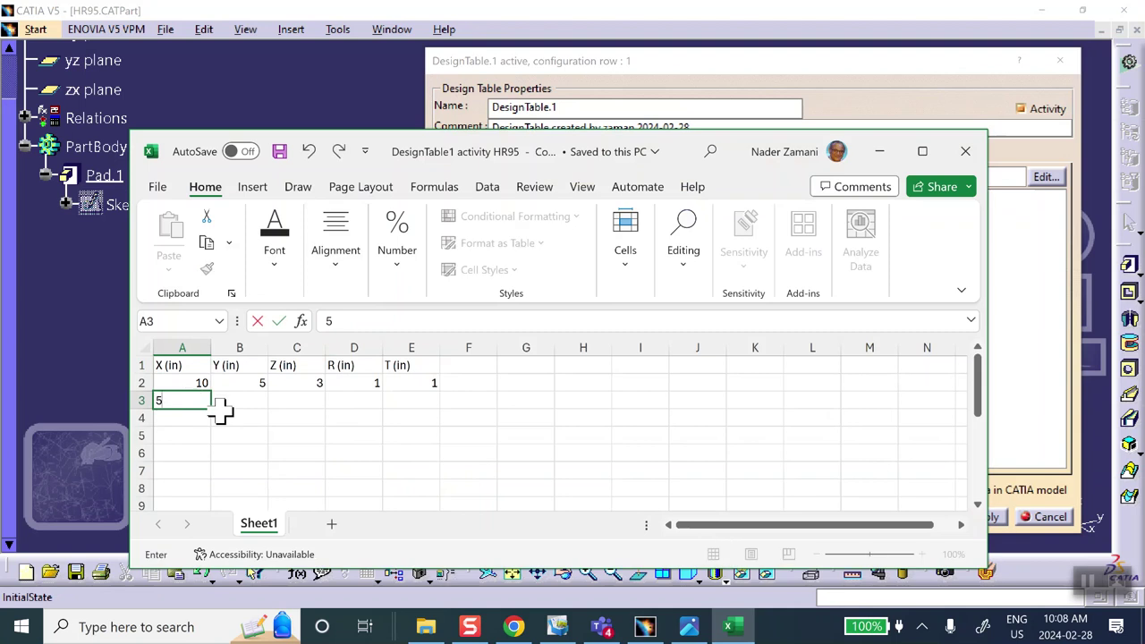
click(221, 407)
text(5)
key(Tab)
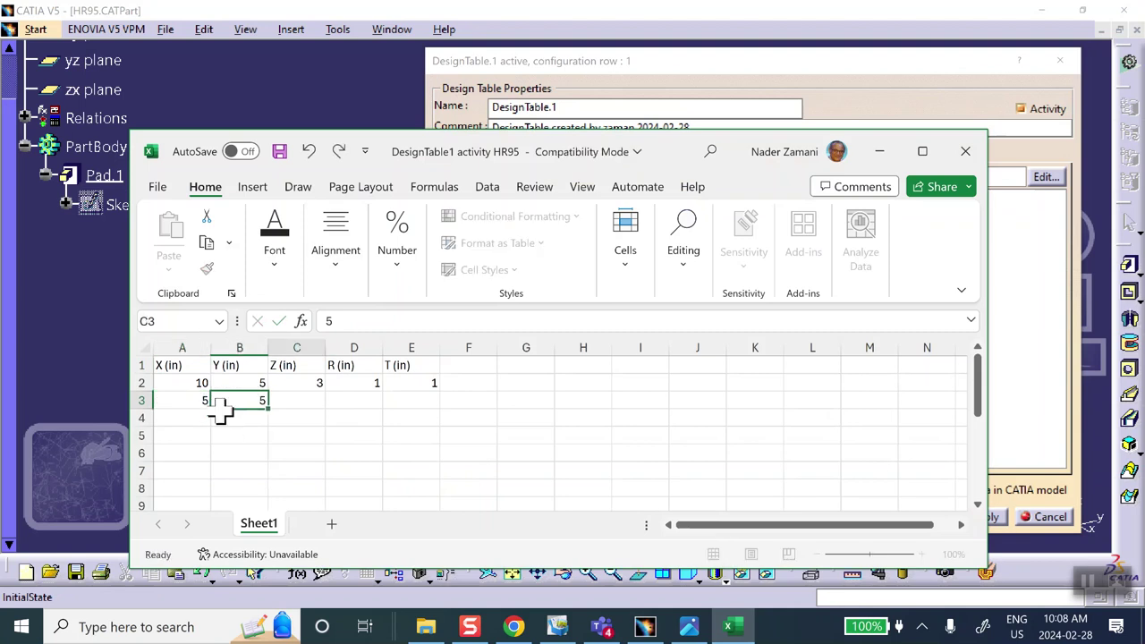
text(2)
key(Tab)
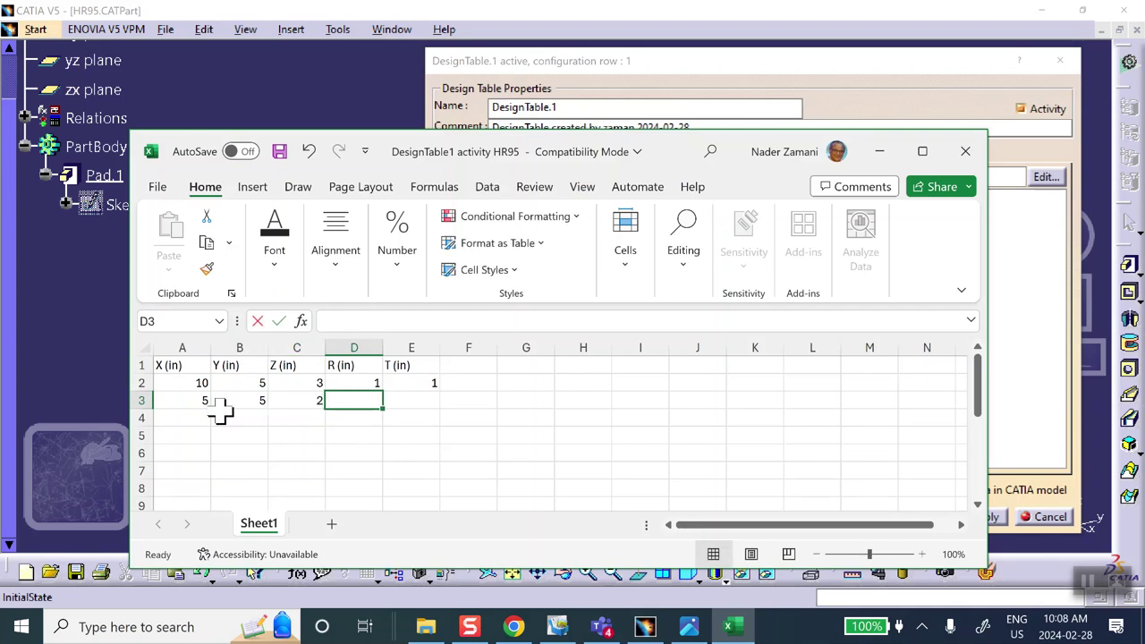
text(1)
key(Tab)
text(0)
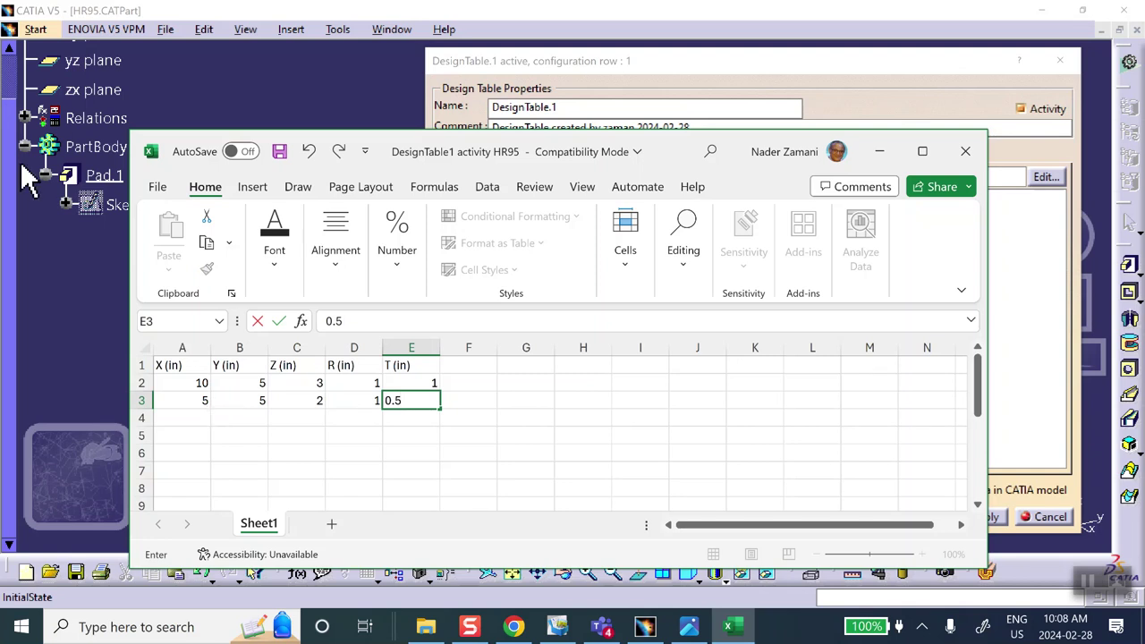
Enter row 4 values 3, 3, 0.5, 0.5, 2, then save and close the spreadsheet
click(174, 419)
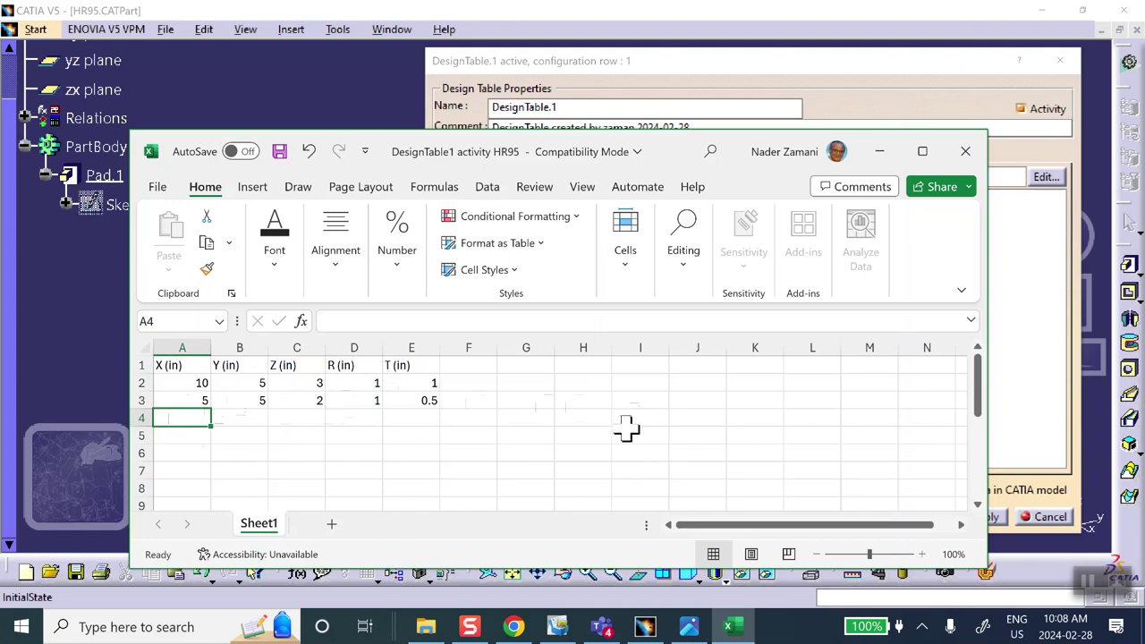
text(3)
key(Tab)
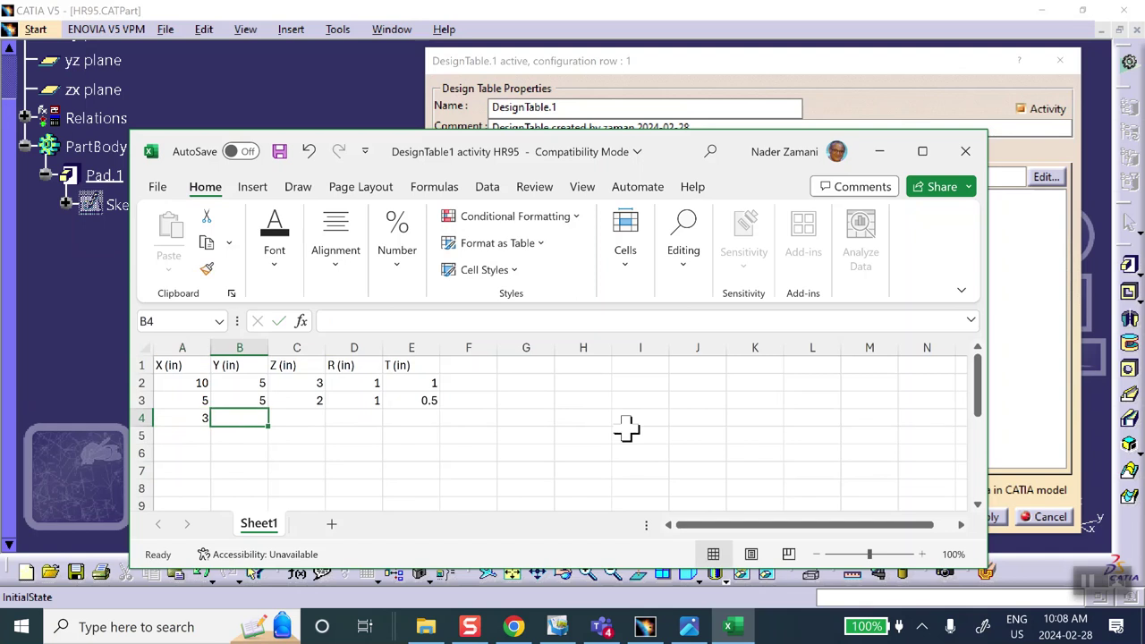
text(3)
key(Tab)
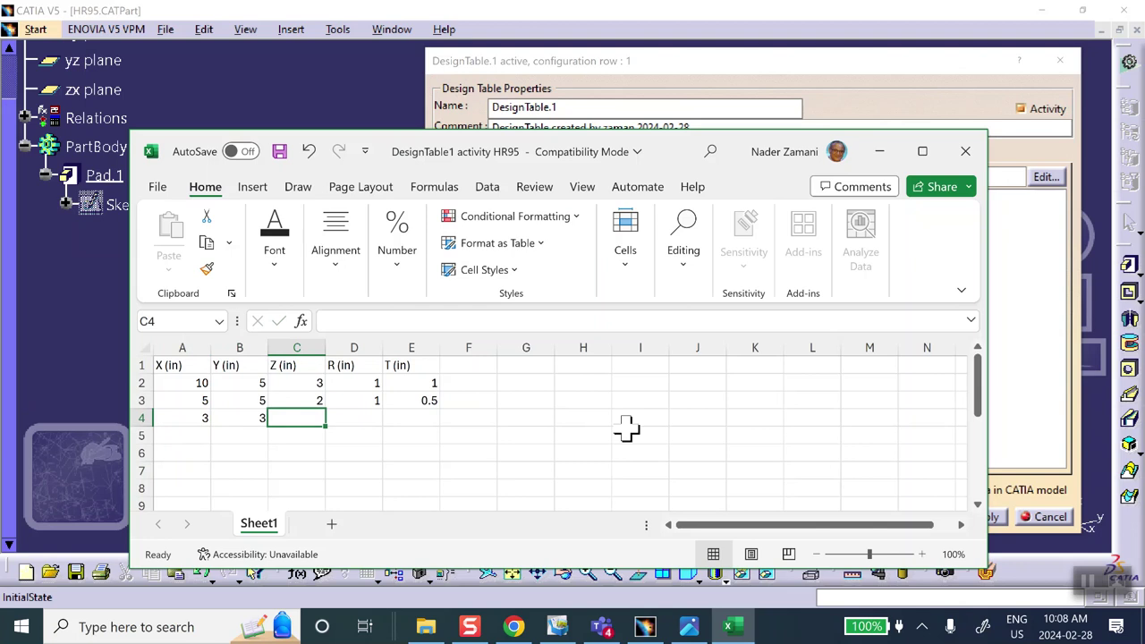
text(0.5)
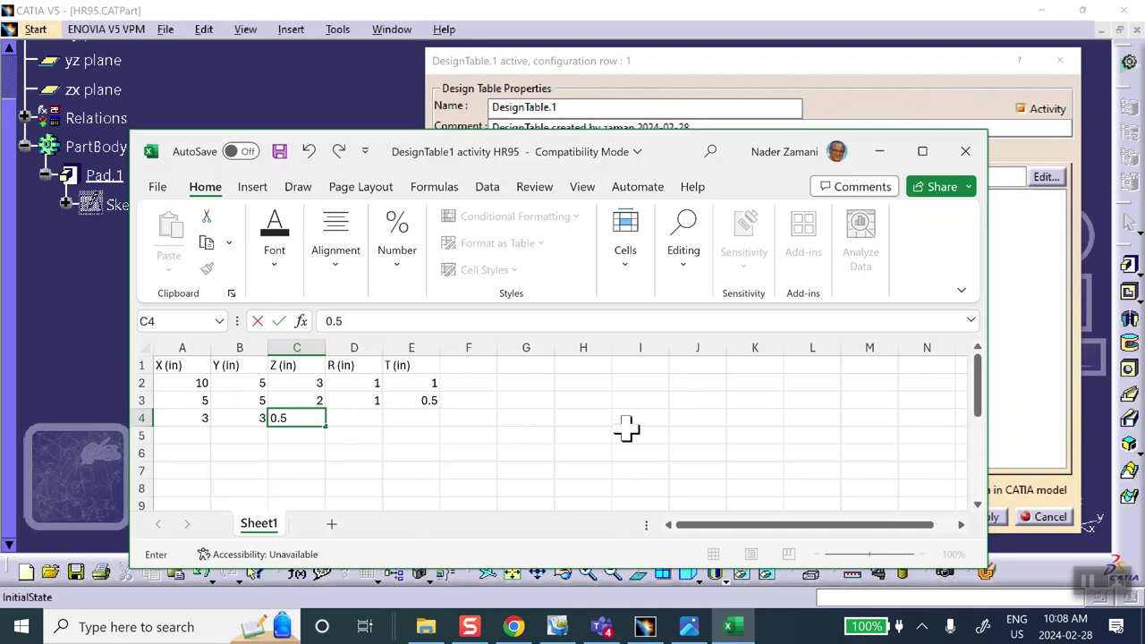
key(Tab)
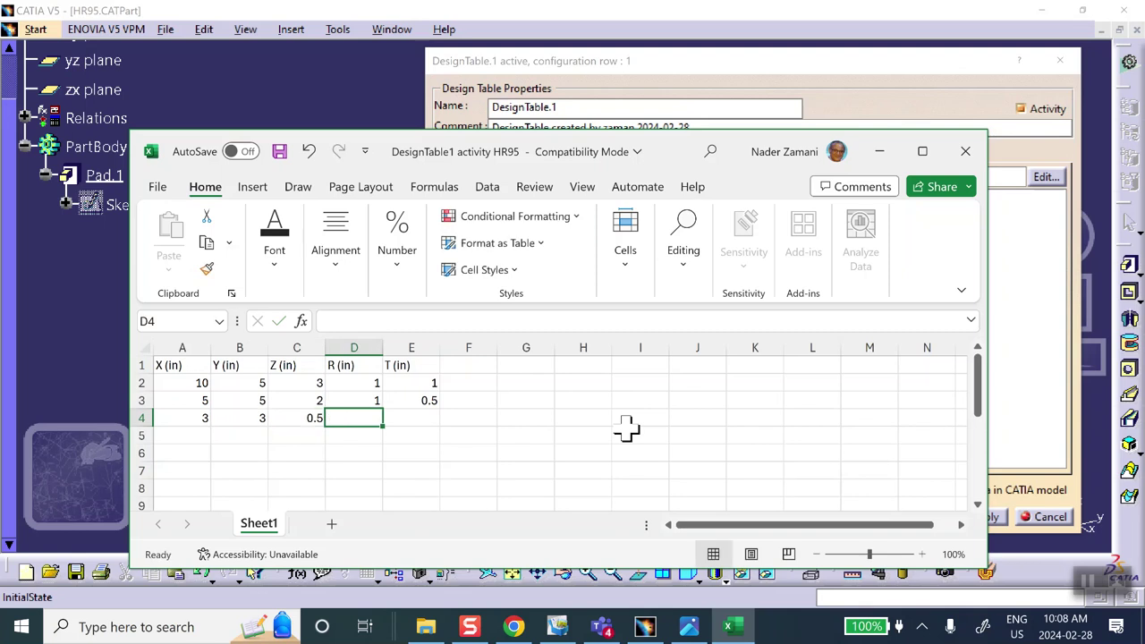
text(0.5)
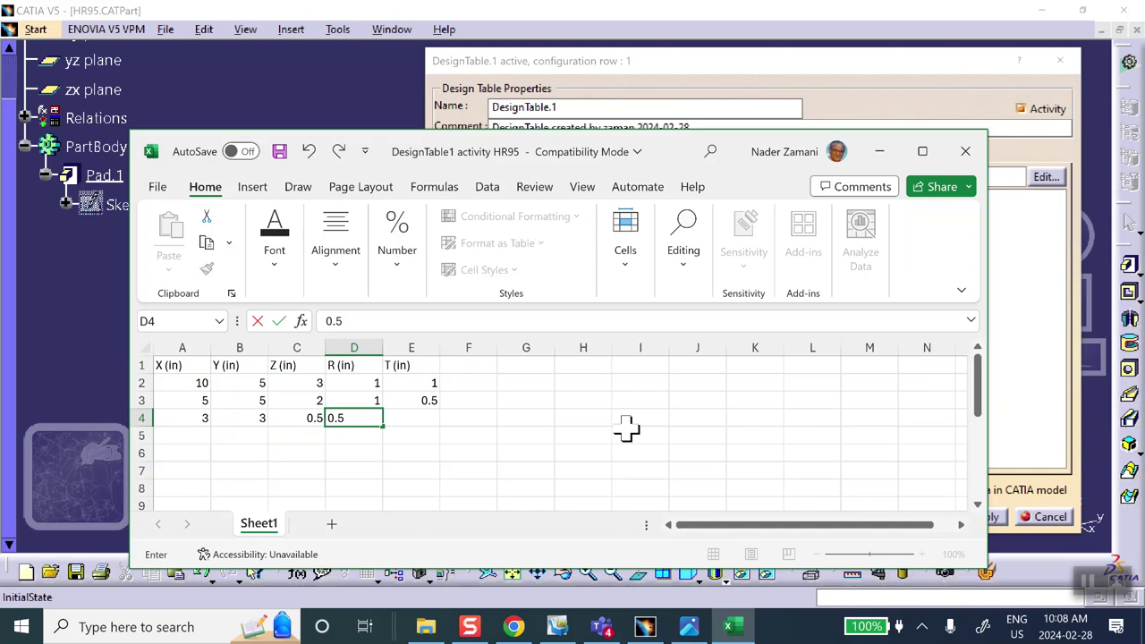
key(Tab)
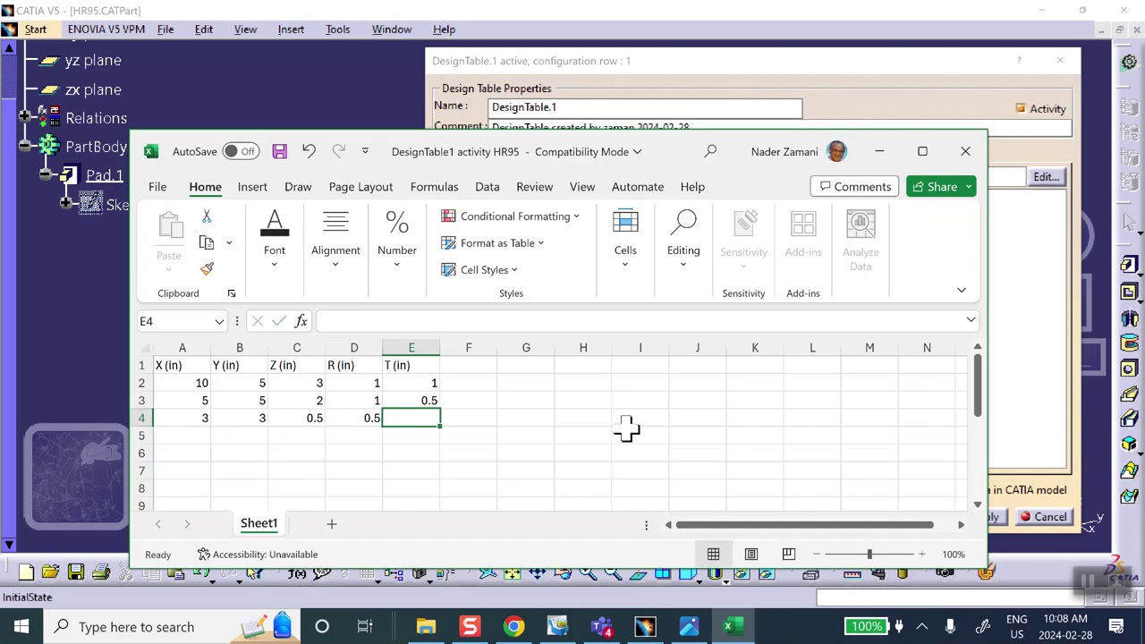
text(2)
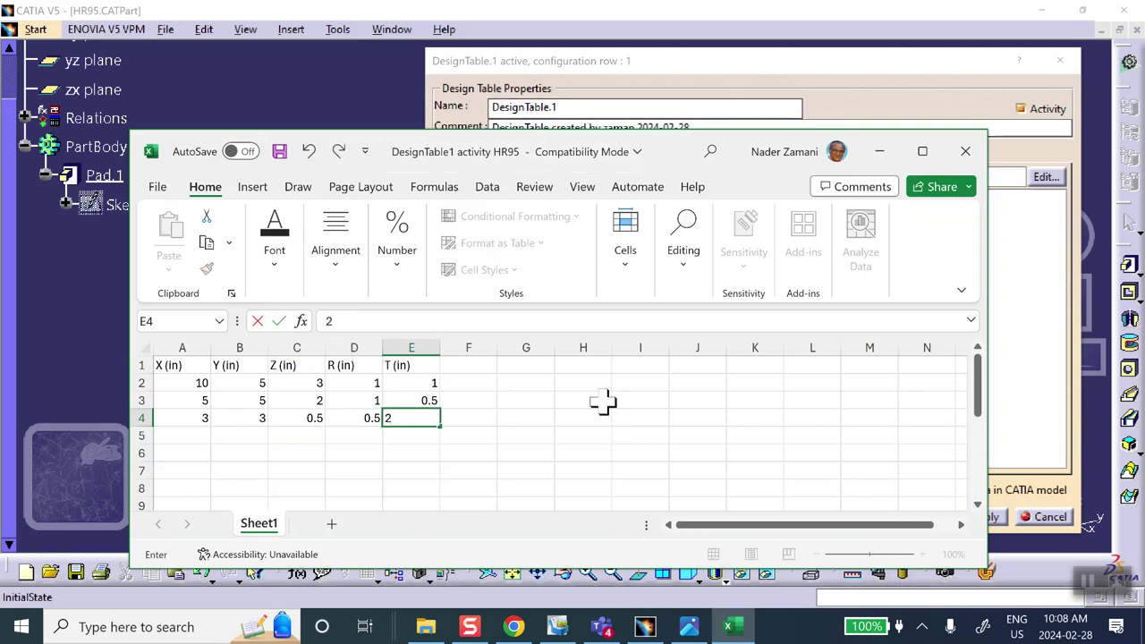
click(279, 152)
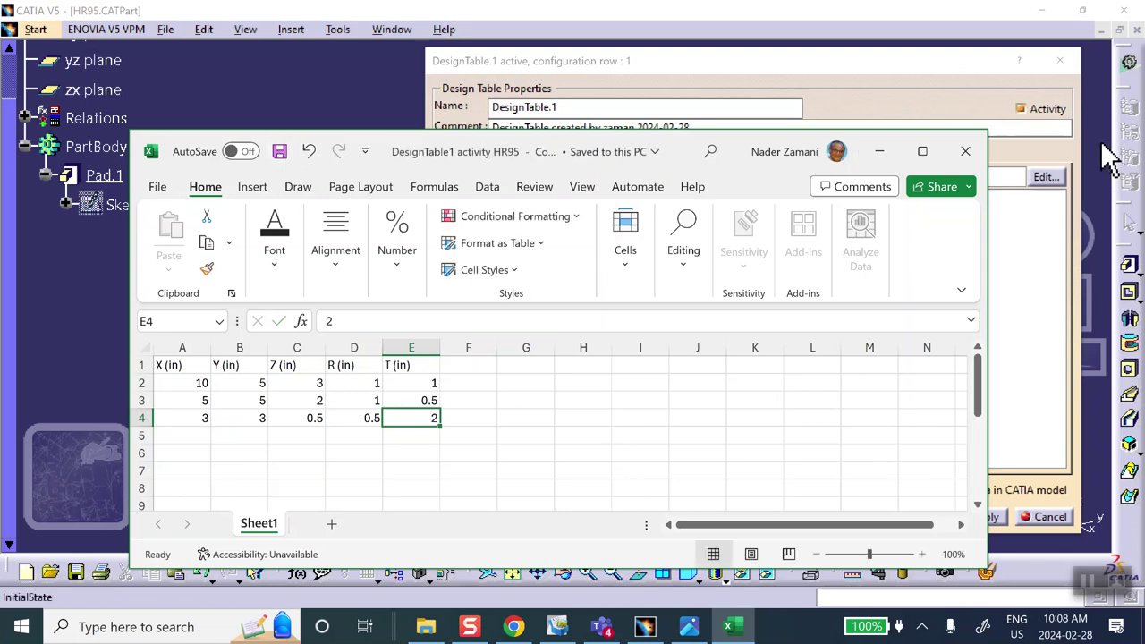
click(966, 154)
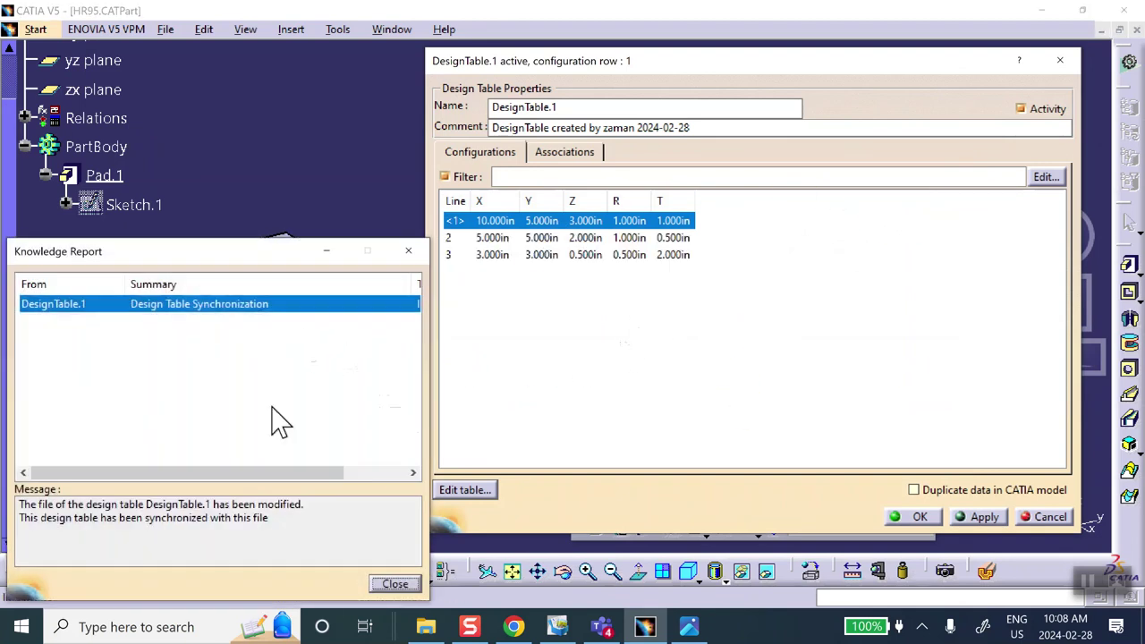
Dismiss the synchronization report and apply configuration rows 2 and 3 to the plate in turn
click(394, 585)
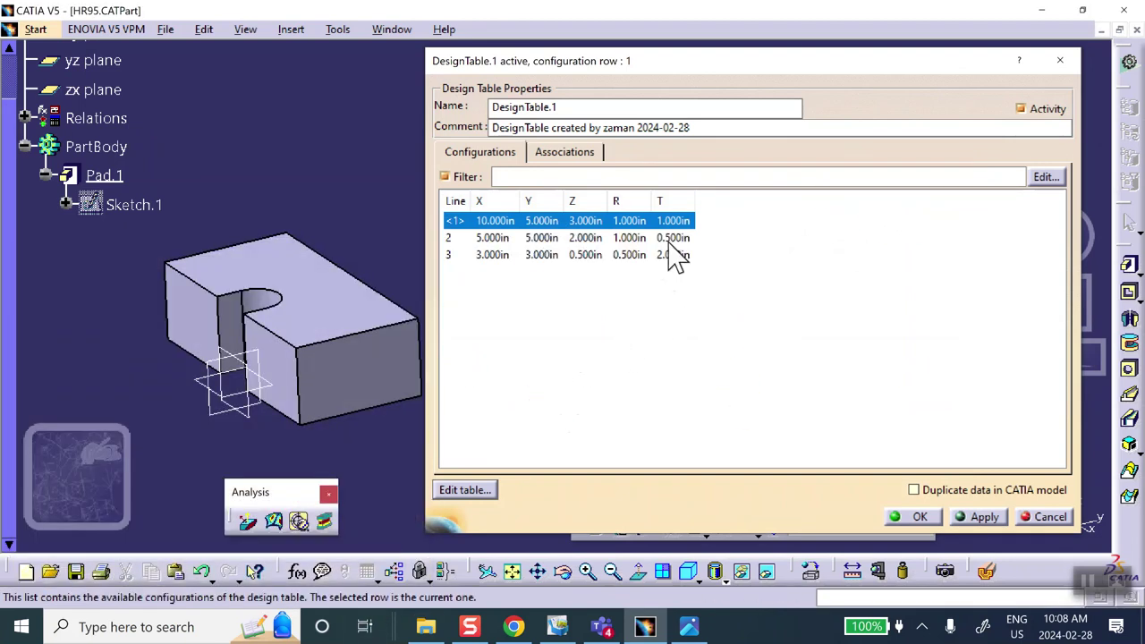
middle_drag(320, 228, 317, 208)
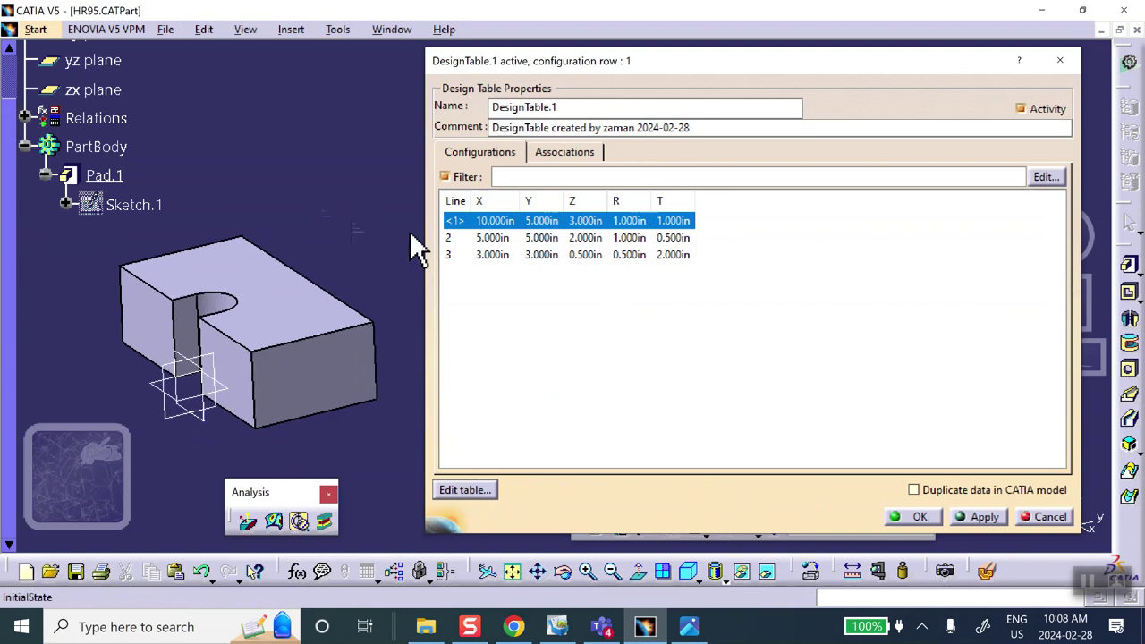
click(539, 239)
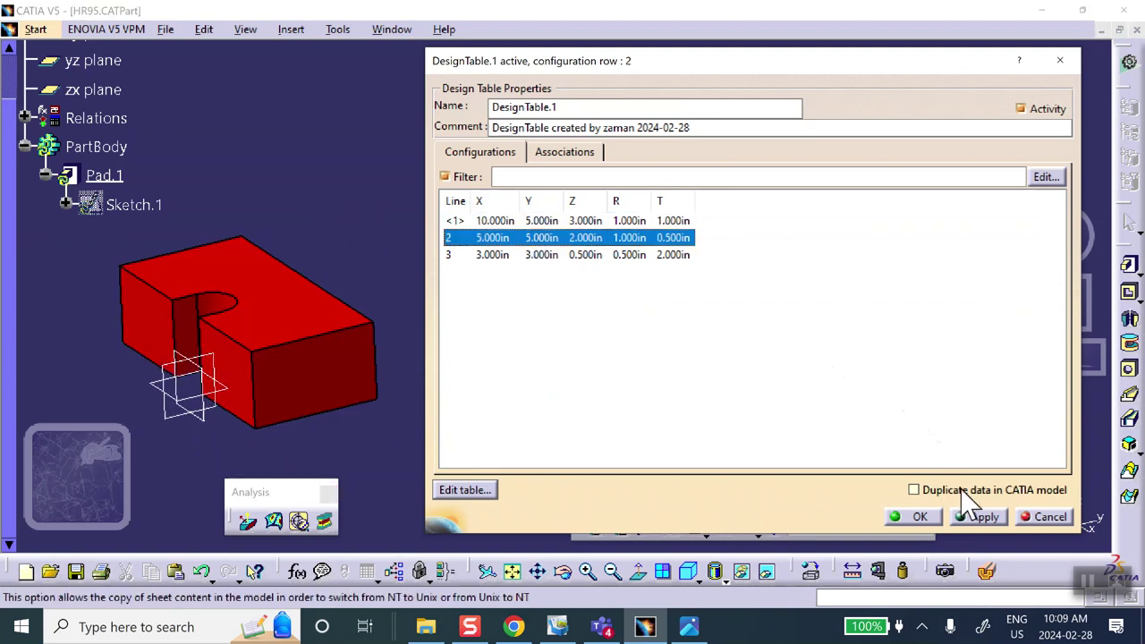
click(983, 517)
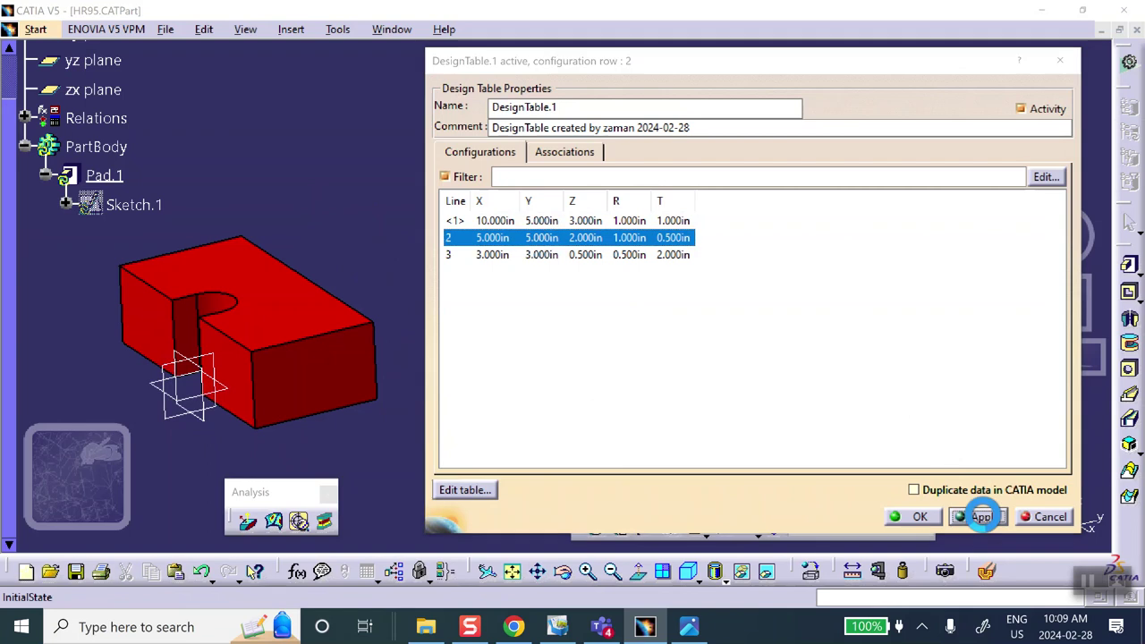
click(646, 254)
click(974, 518)
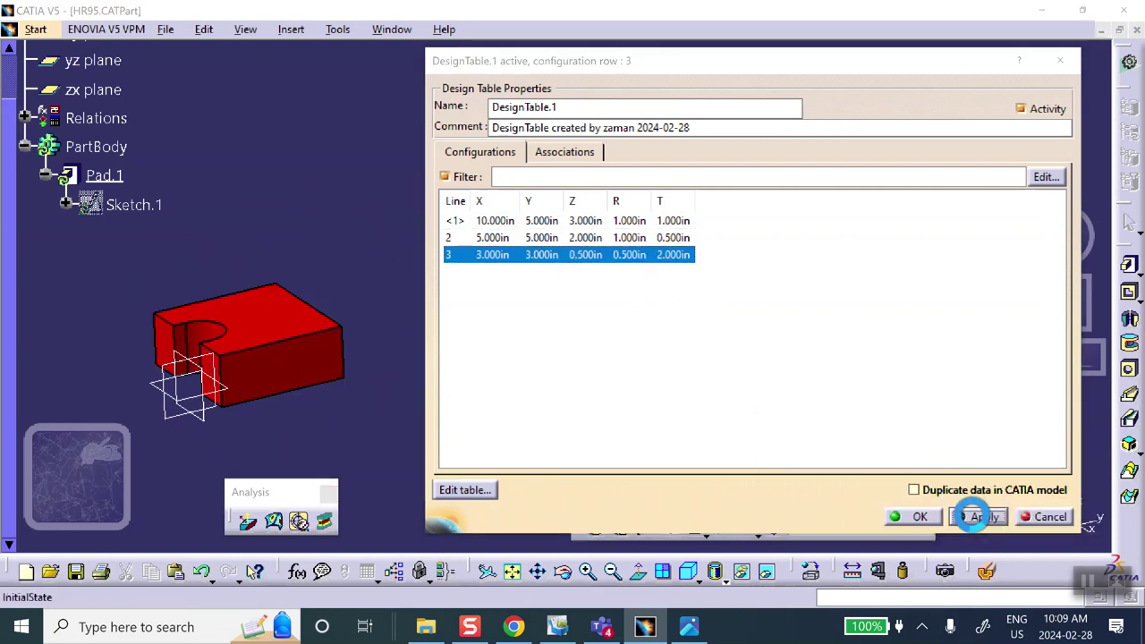